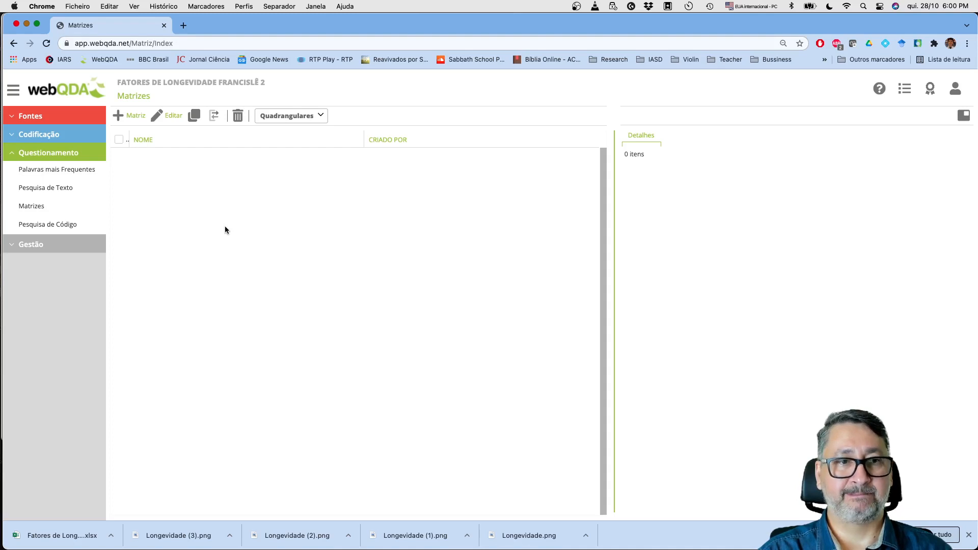
{"action": "left_click", "coordinate": [58, 211]}
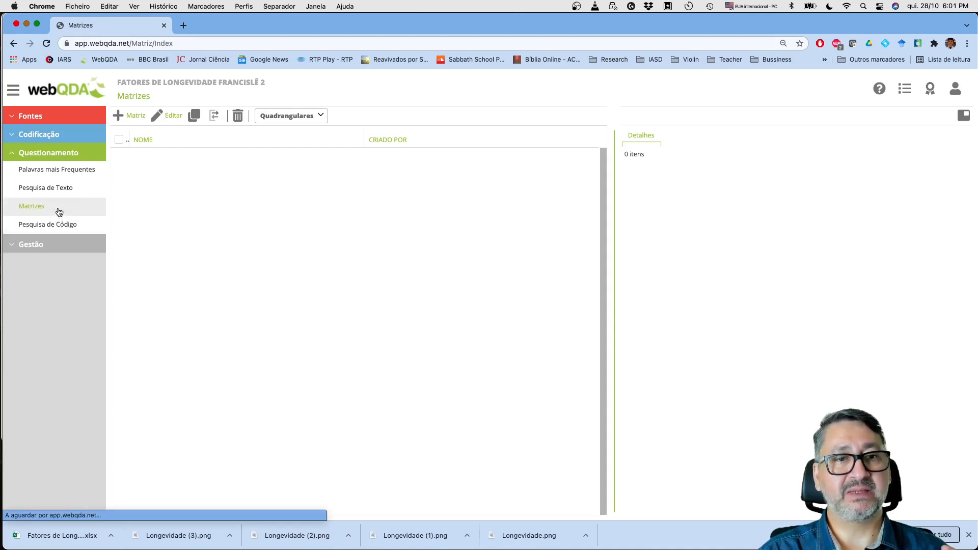
{"action": "left_click", "coordinate": [132, 116]}
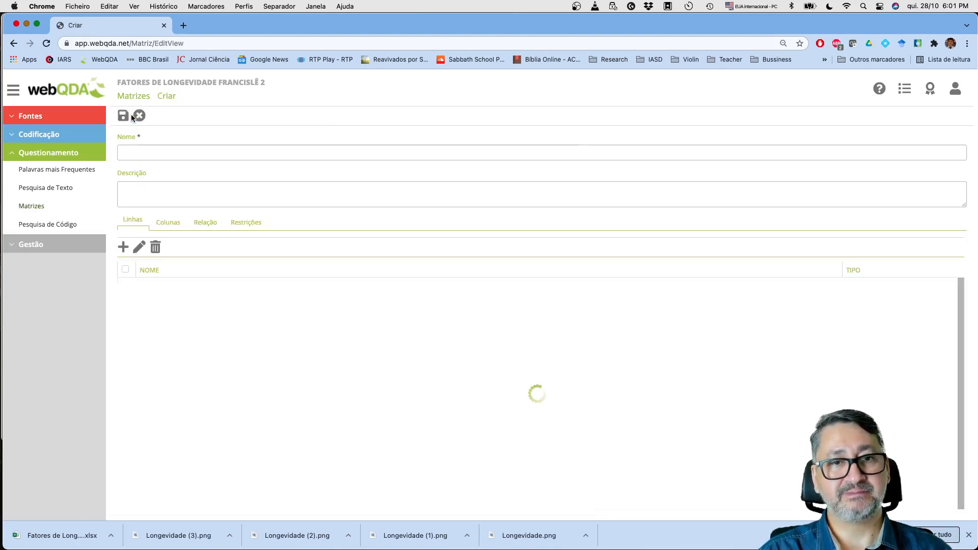
{"action": "left_click", "coordinate": [145, 153]}
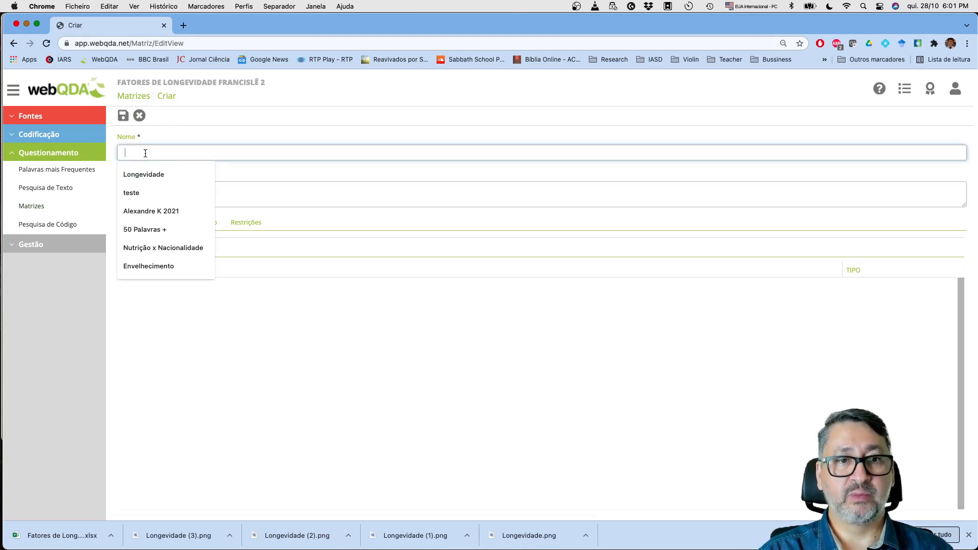
{"action": "left_click", "coordinate": [227, 134]}
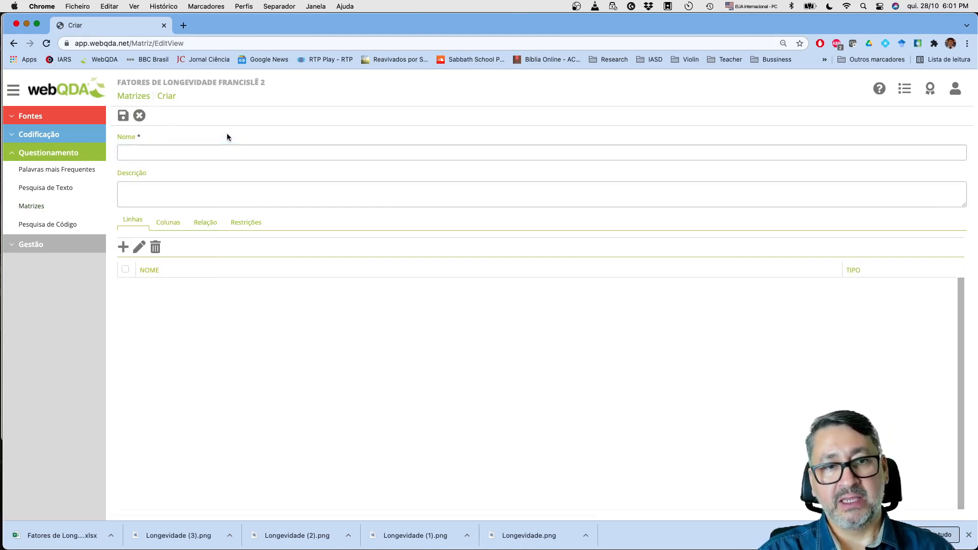
{"action": "left_click", "coordinate": [177, 193]}
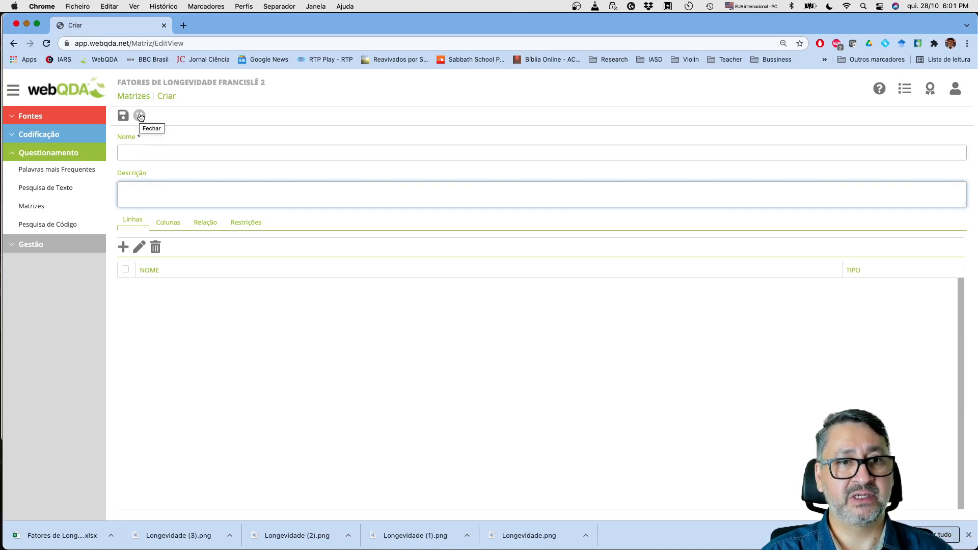
Review the project's tree codes with Nutrição collapsed, examining the coded references of Luz Solar and Exercício Fisico
{"action": "left_click", "coordinate": [55, 135]}
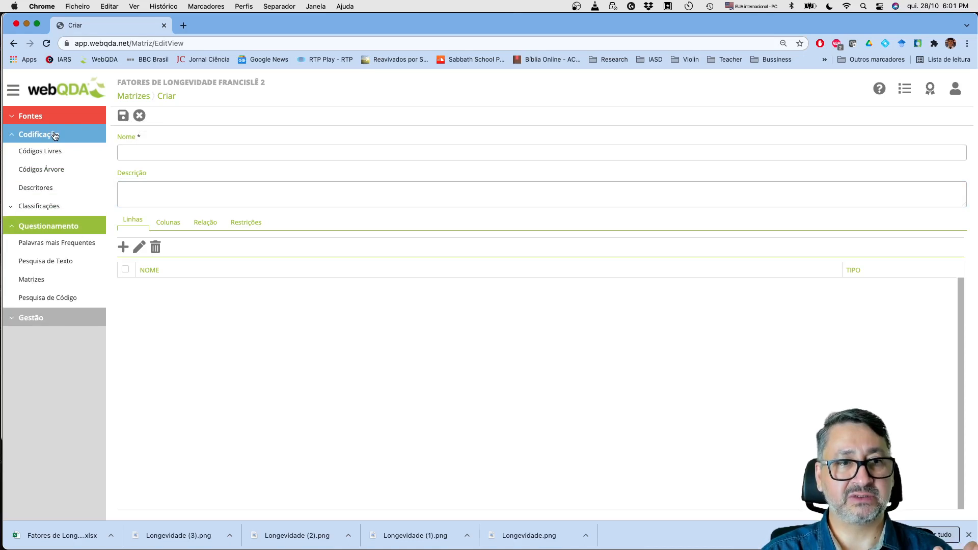
{"action": "left_click", "coordinate": [51, 171]}
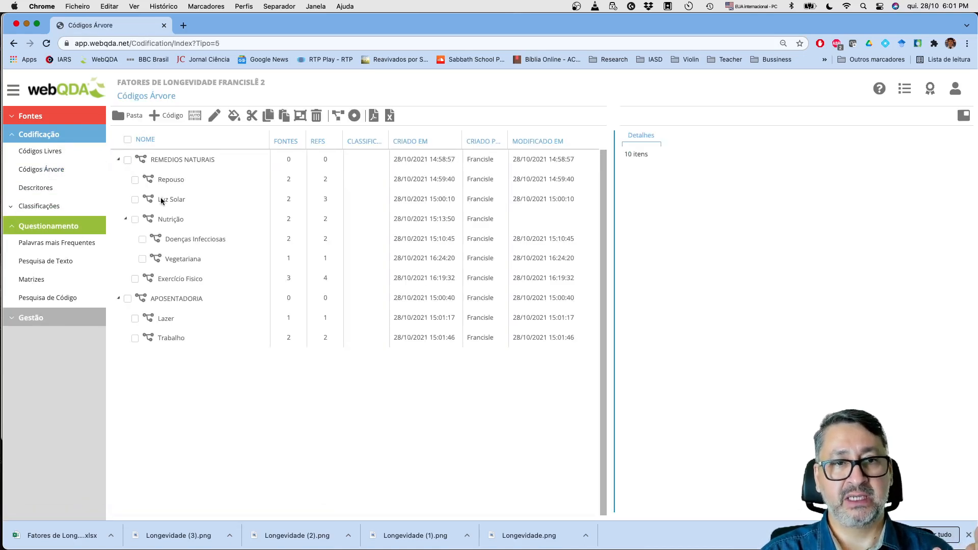
{"action": "left_click", "coordinate": [126, 219]}
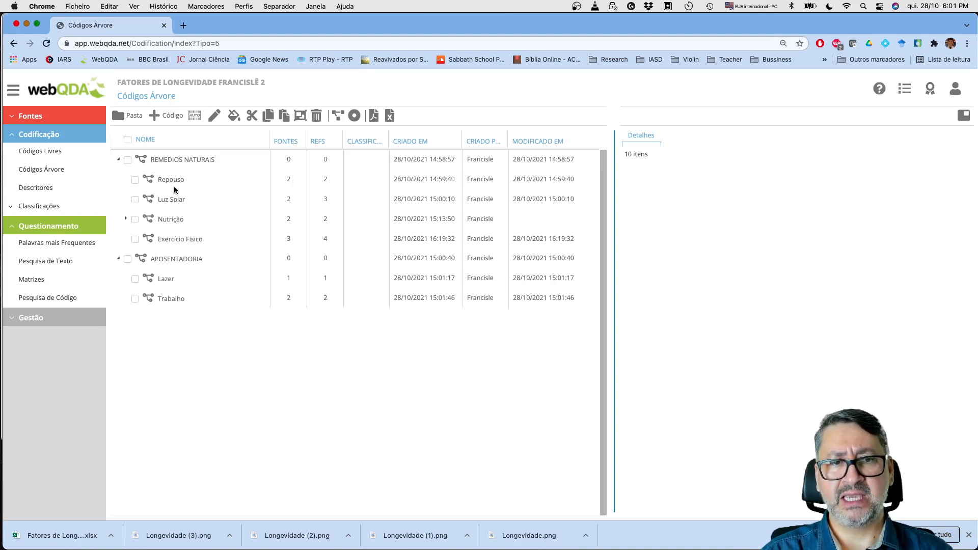
{"action": "left_click", "coordinate": [184, 199]}
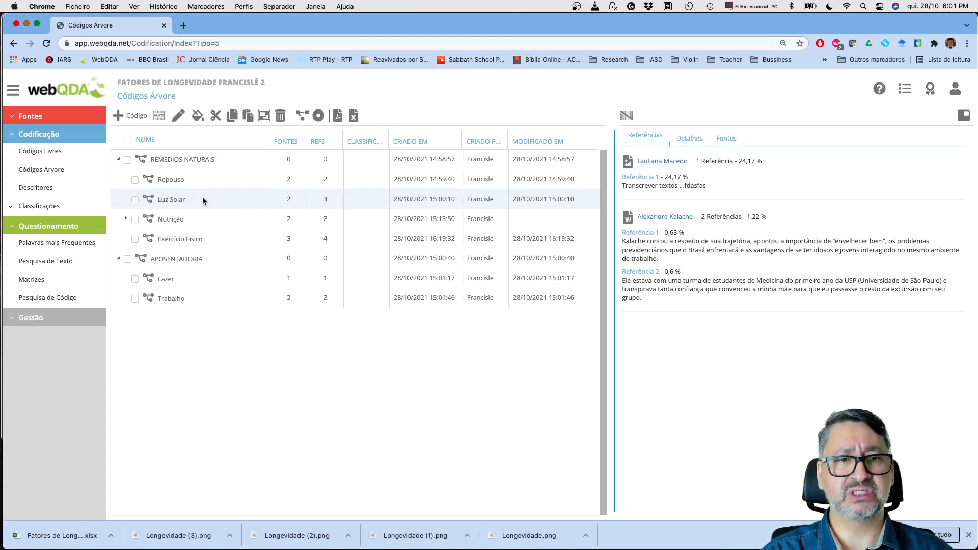
{"action": "left_click", "coordinate": [189, 240]}
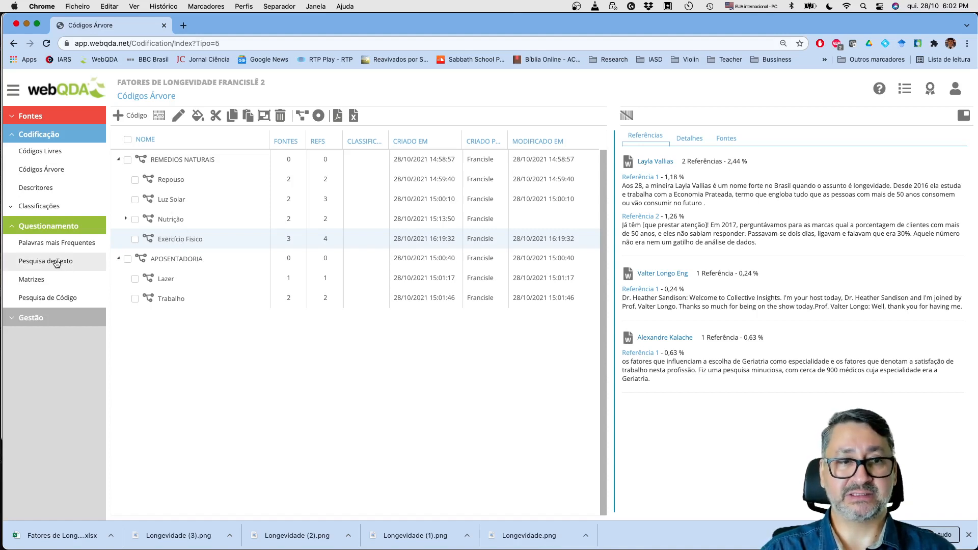
Start a new matrix and name it "Remedios Naturais x Profissão"
{"action": "left_click", "coordinate": [45, 280]}
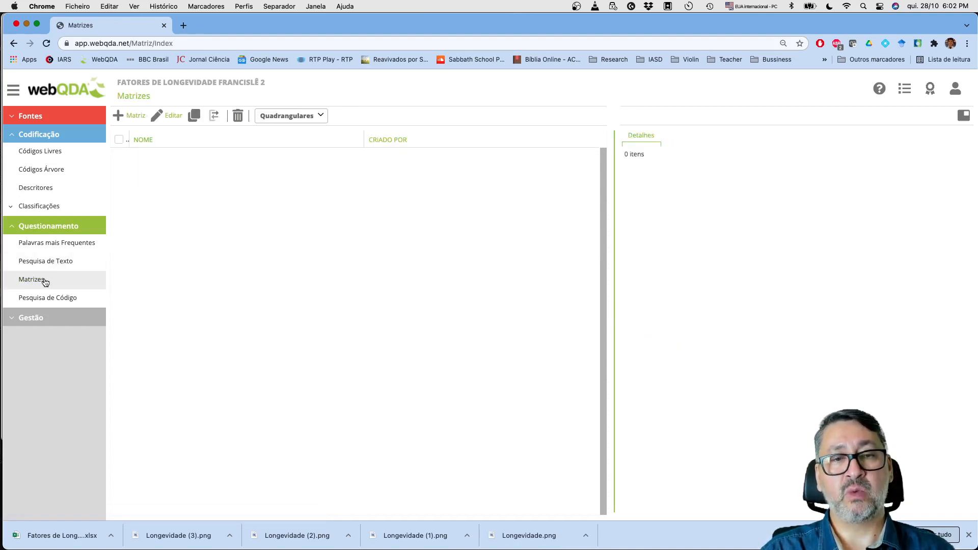
{"action": "left_click", "coordinate": [132, 117]}
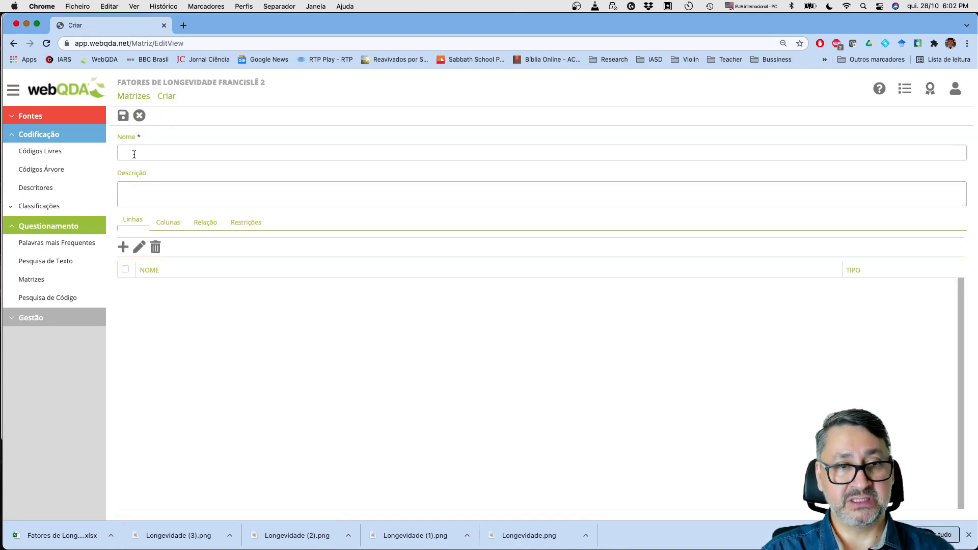
{"action": "left_click", "coordinate": [134, 154]}
{"action": "type", "text": "Reme"}
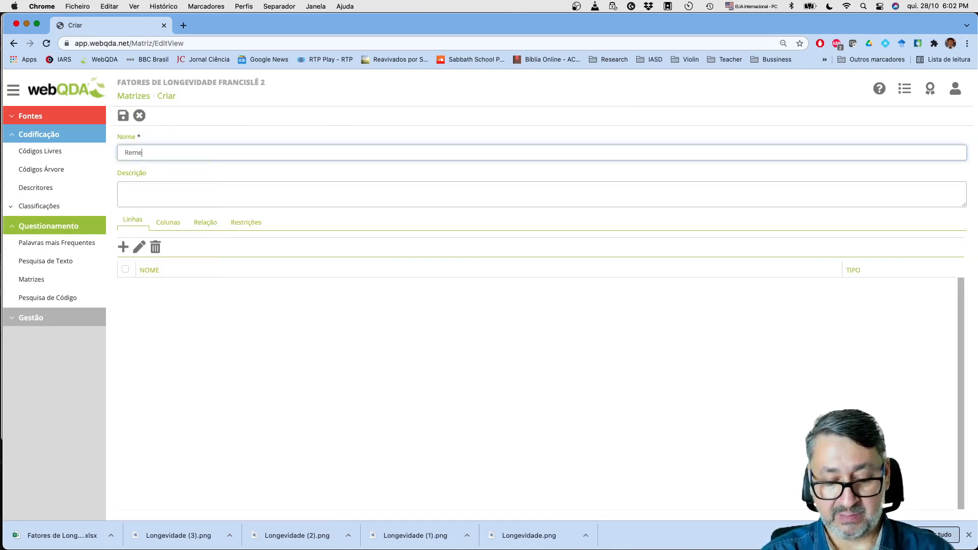
{"action": "type", "text": "dios Natu"}
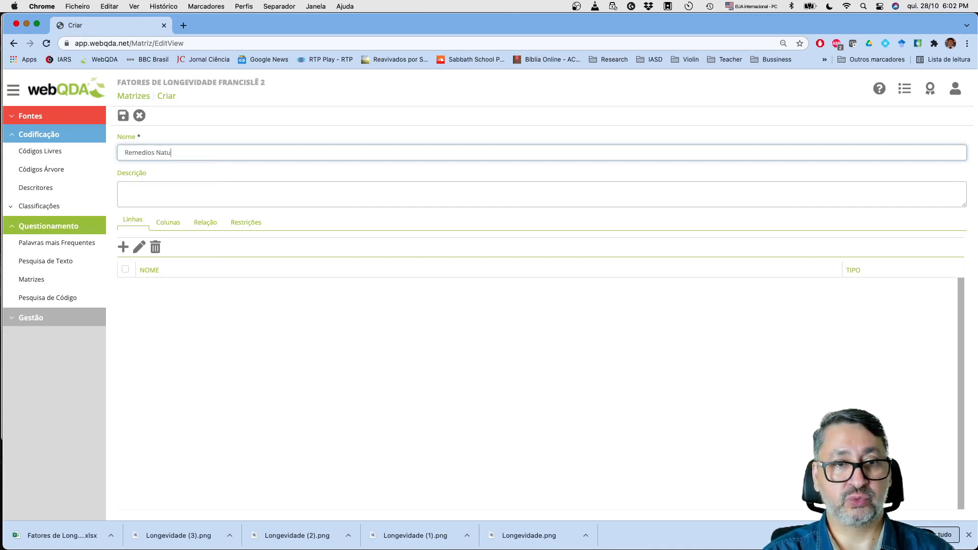
{"action": "type", "text": "rais"}
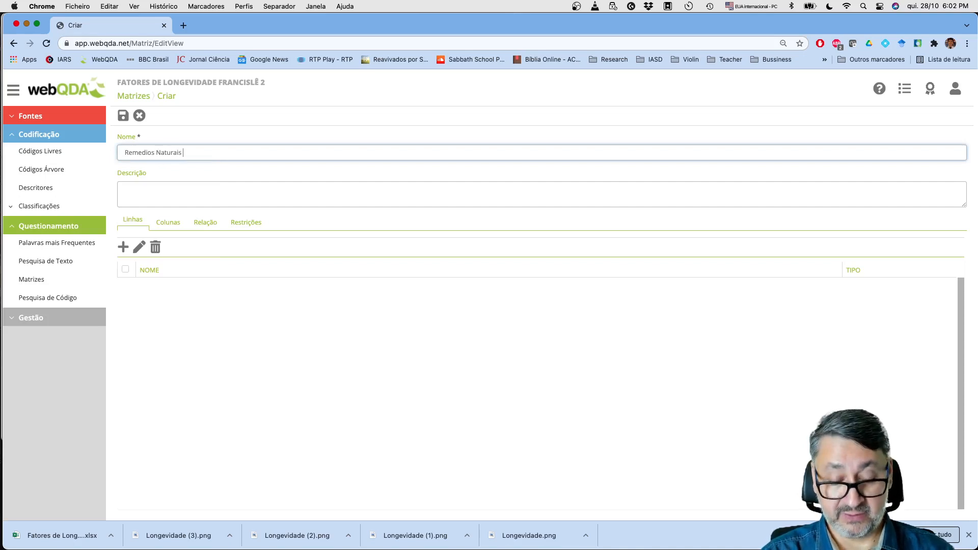
{"action": "type", "text": " x P"}
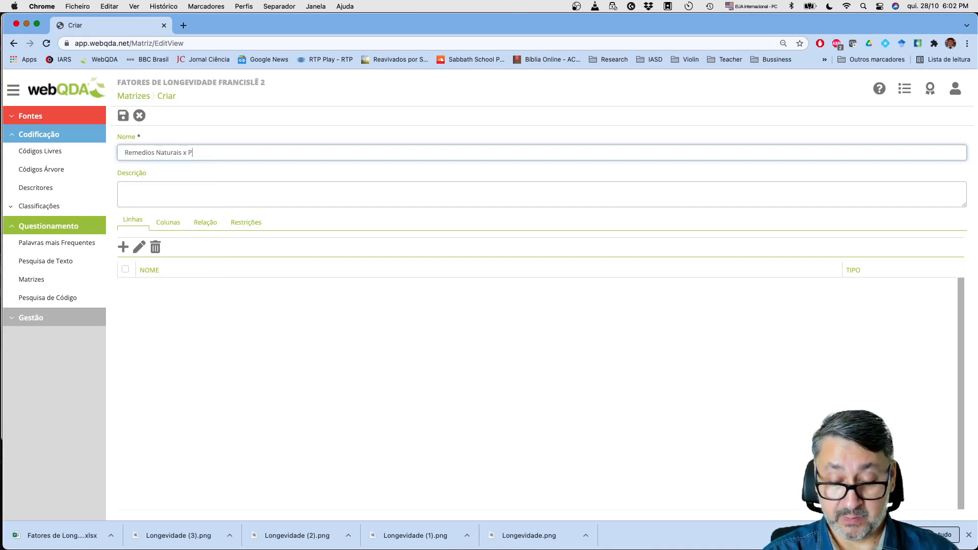
{"action": "type", "text": "rofussão"}
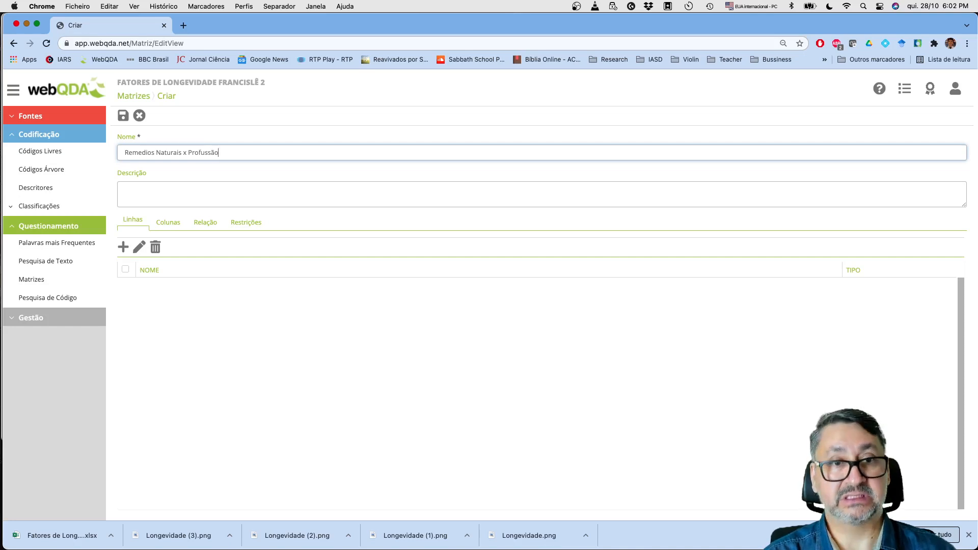
{"action": "left_click", "coordinate": [207, 153]}
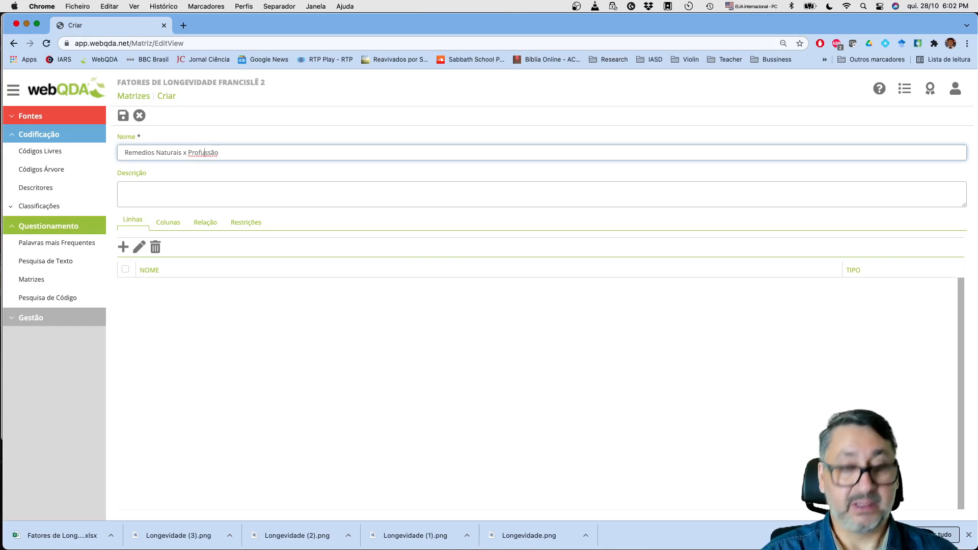
{"action": "key", "text": "BackSpace"}
{"action": "type", "text": "i"}
Describe the matrix as "Qual (se existe) a relação entre o que diferentes profissionais dizem sobre os remedio naturais para a longevidade?"
{"action": "left_click", "coordinate": [143, 192]}
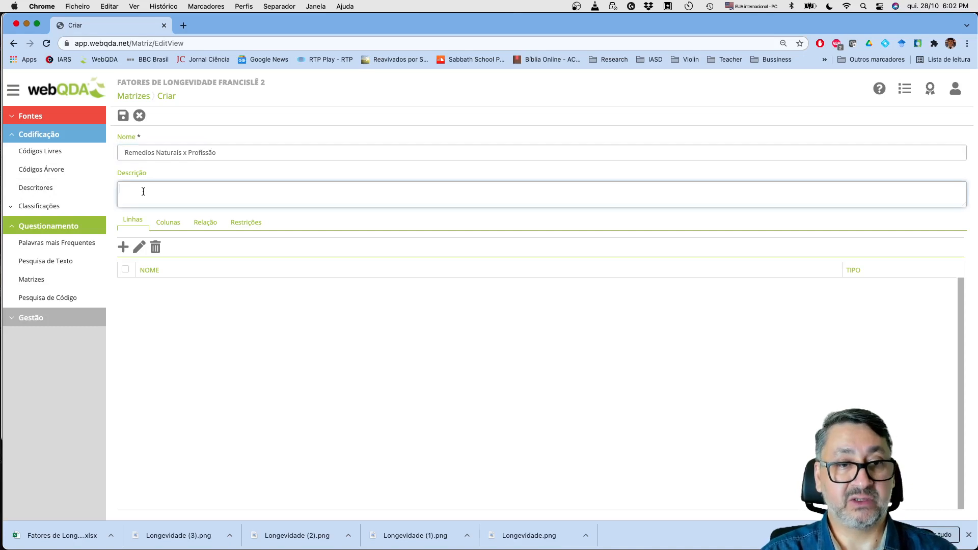
{"action": "type", "text": "Qual a rela"}
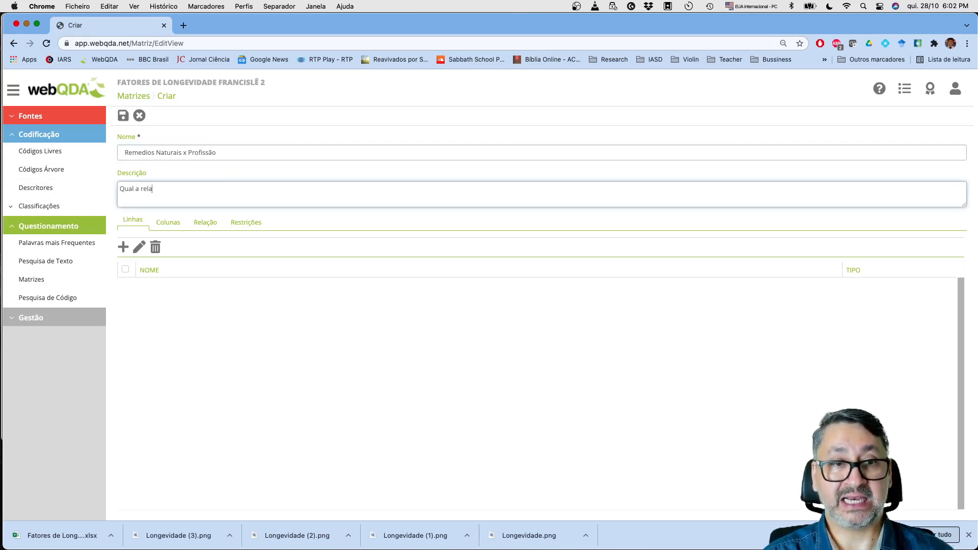
{"action": "type", "text": "ção"}
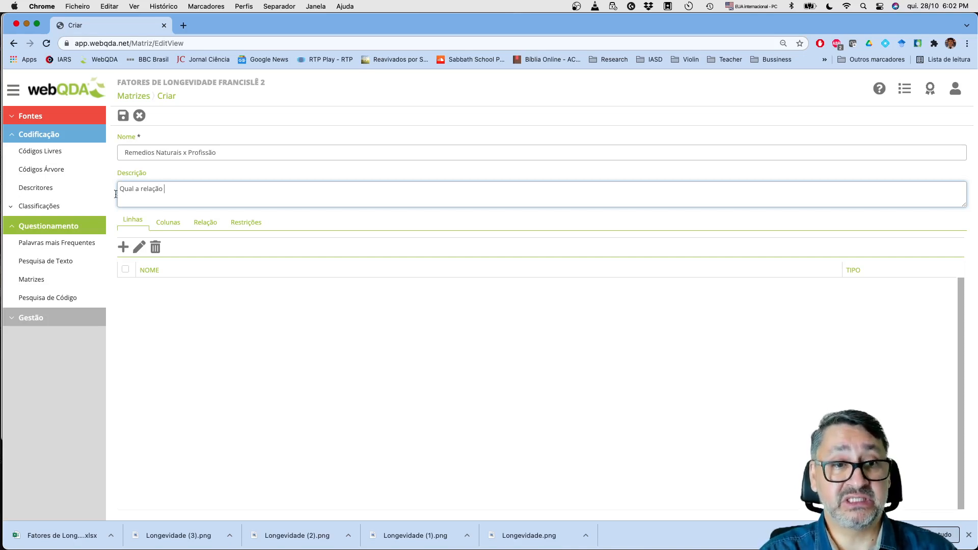
{"action": "left_click", "coordinate": [137, 189]}
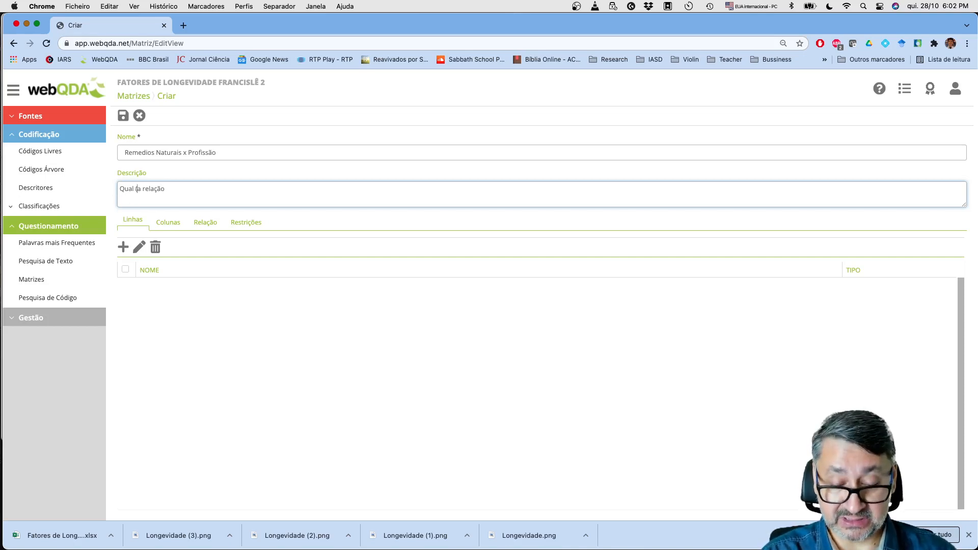
{"action": "type", "text": "(se existe"}
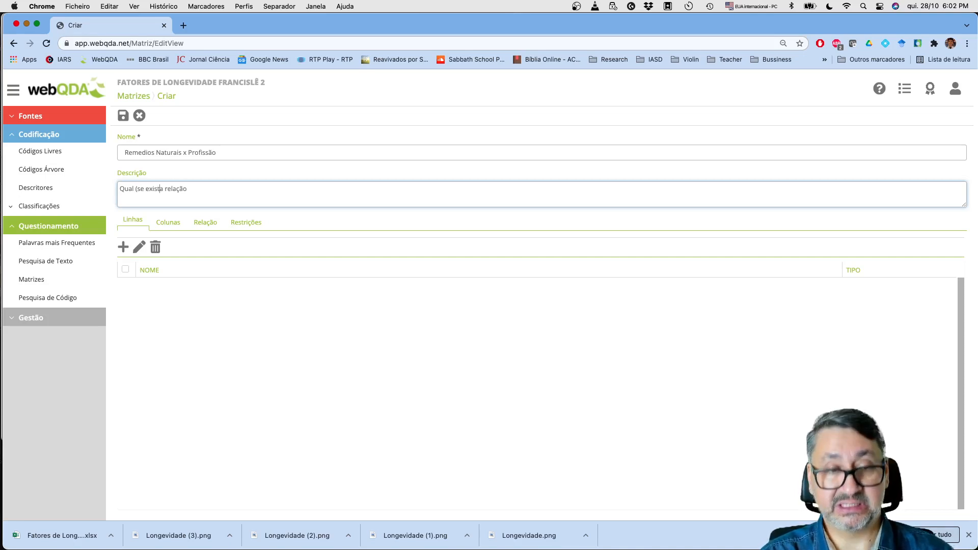
{"action": "type", "text": ")"}
{"action": "key", "text": "End"}
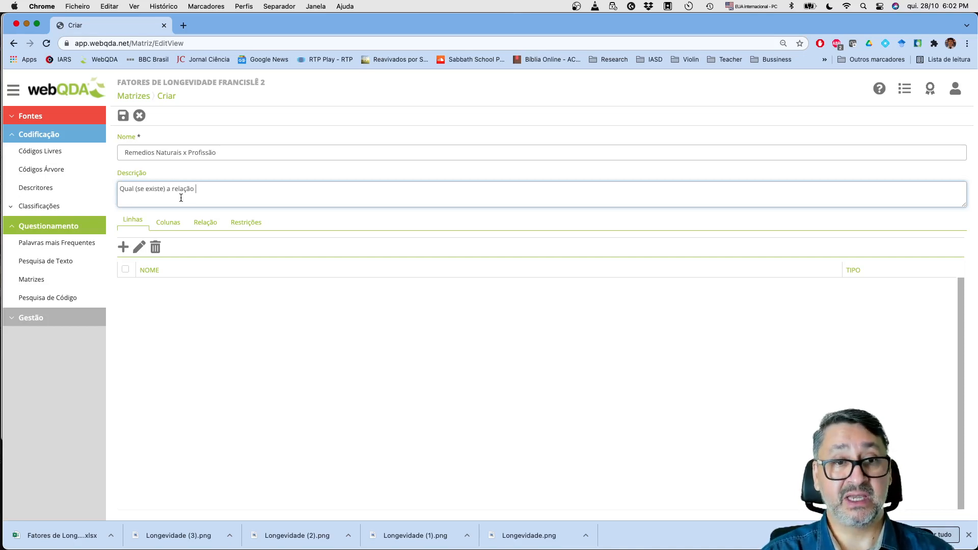
{"action": "type", "text": "entre"}
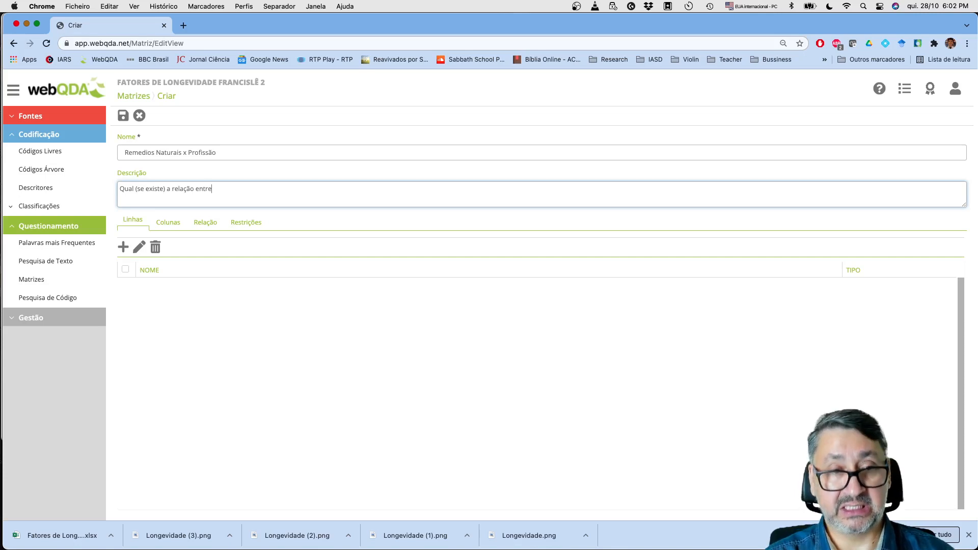
{"action": "type", "text": " o que "}
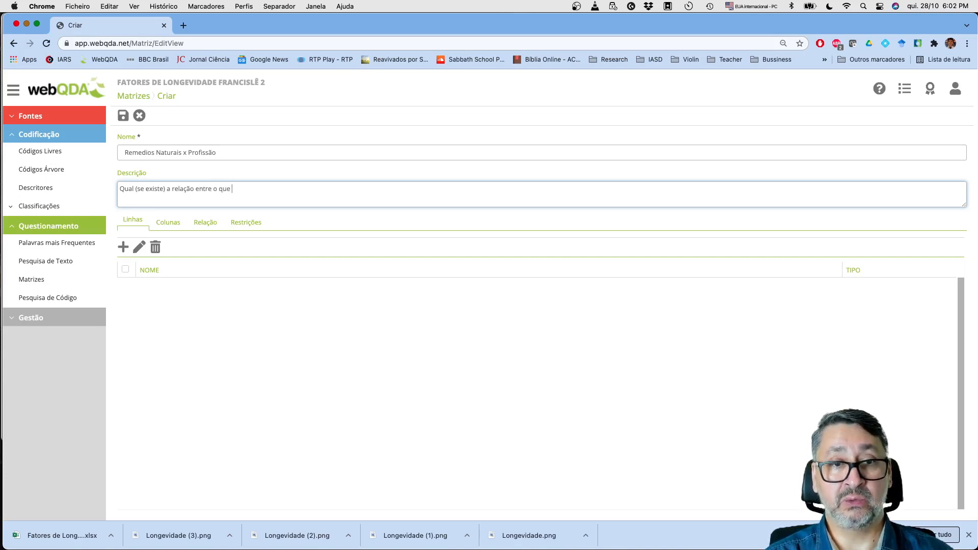
{"action": "type", "text": "diferen"}
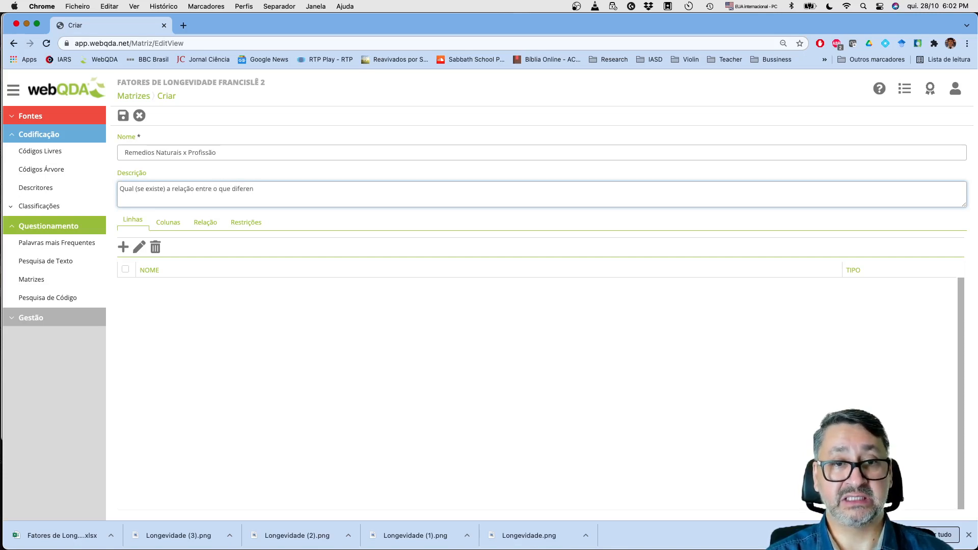
{"action": "type", "text": "tes profi"}
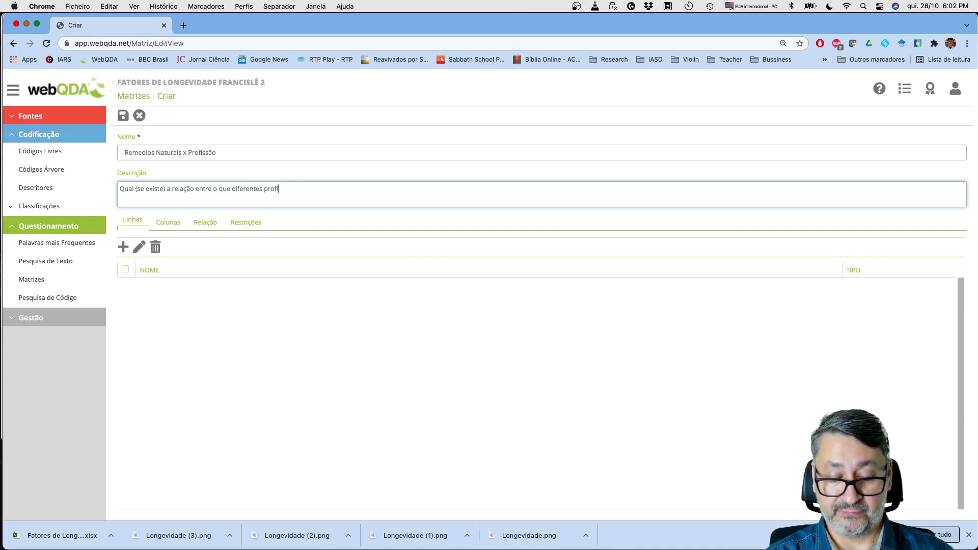
{"action": "type", "text": "ssionais d"}
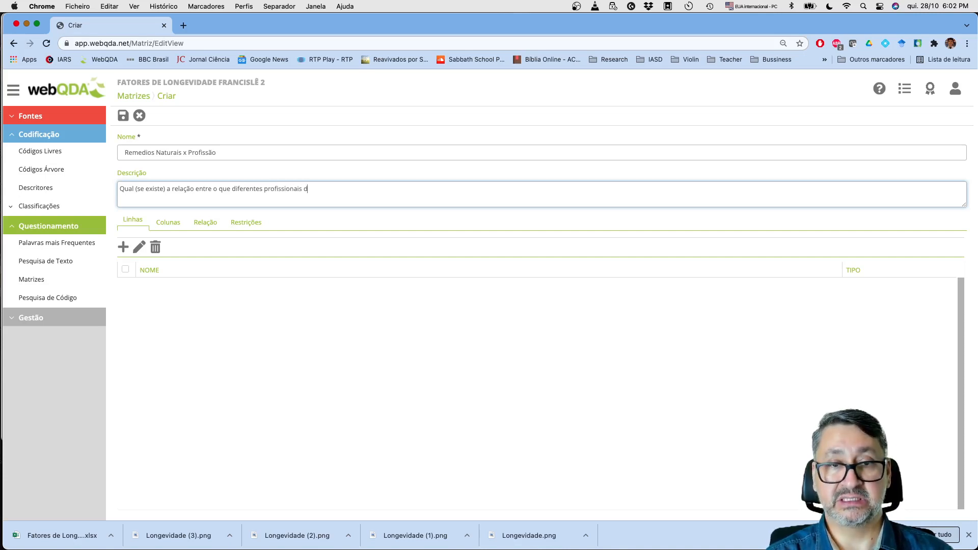
{"action": "type", "text": "izem sobrt"}
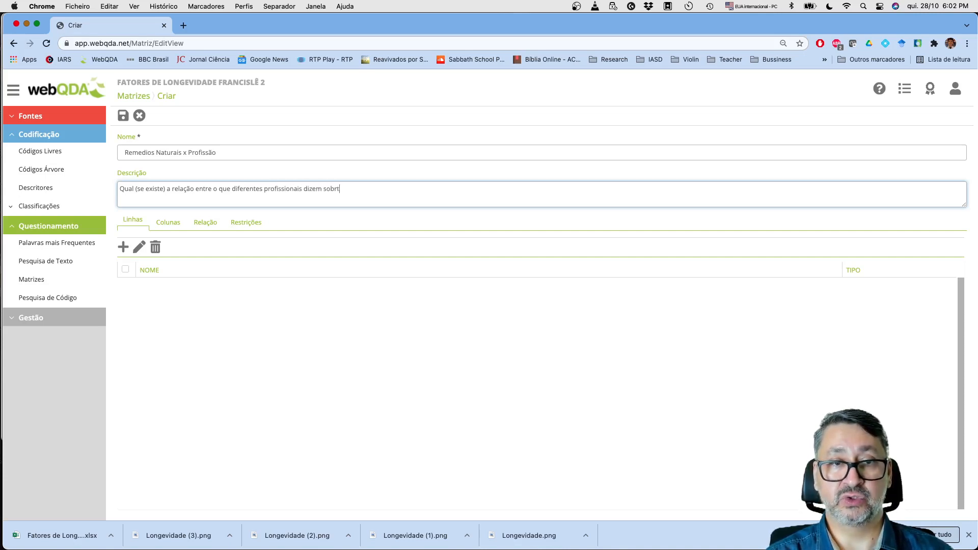
{"action": "key", "text": "BackSpace"}
{"action": "type", "text": "e "}
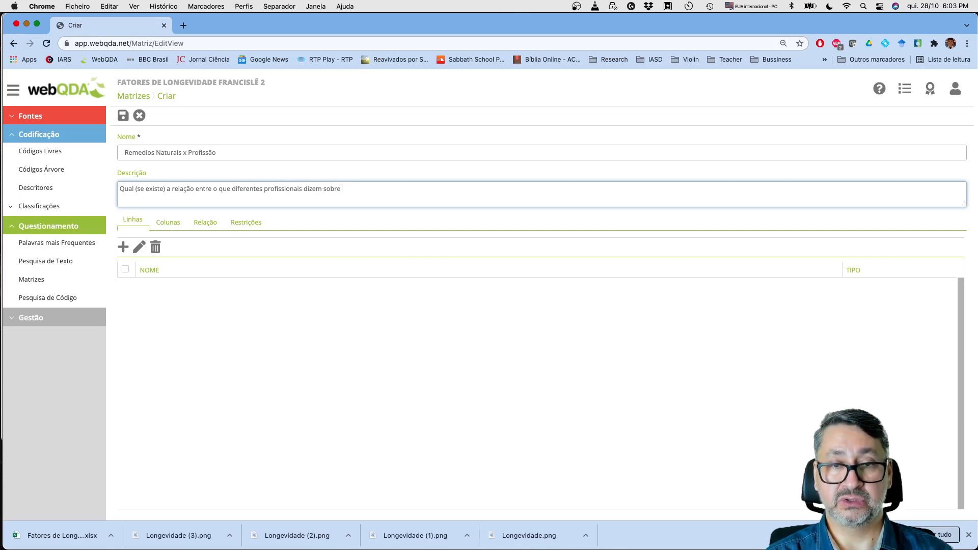
{"action": "type", "text": "os remedio "}
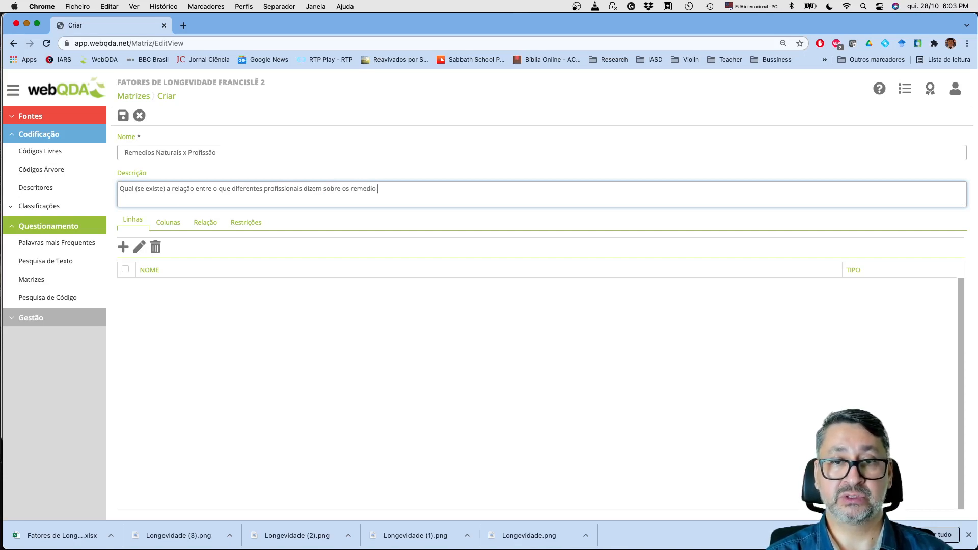
{"action": "type", "text": "naturais para "}
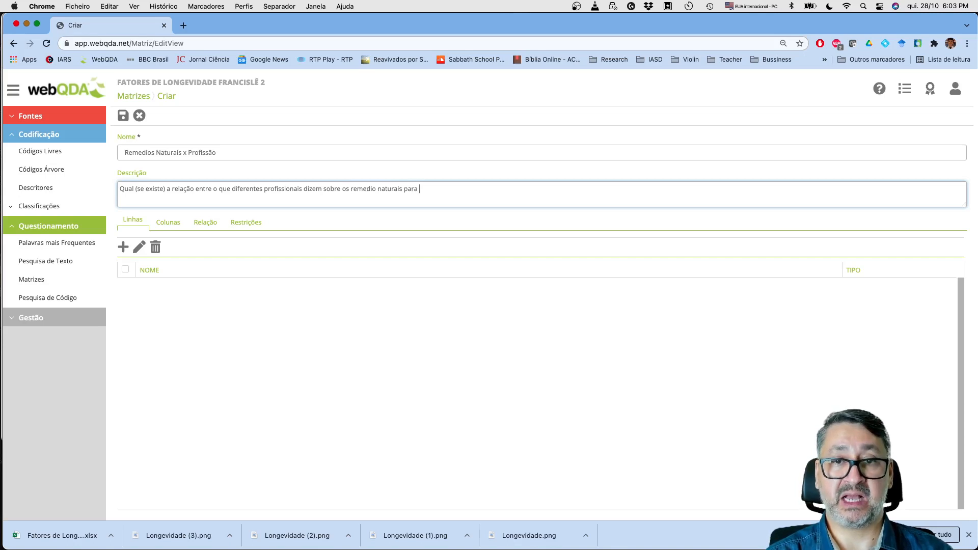
{"action": "type", "text": "a longevidade?"}
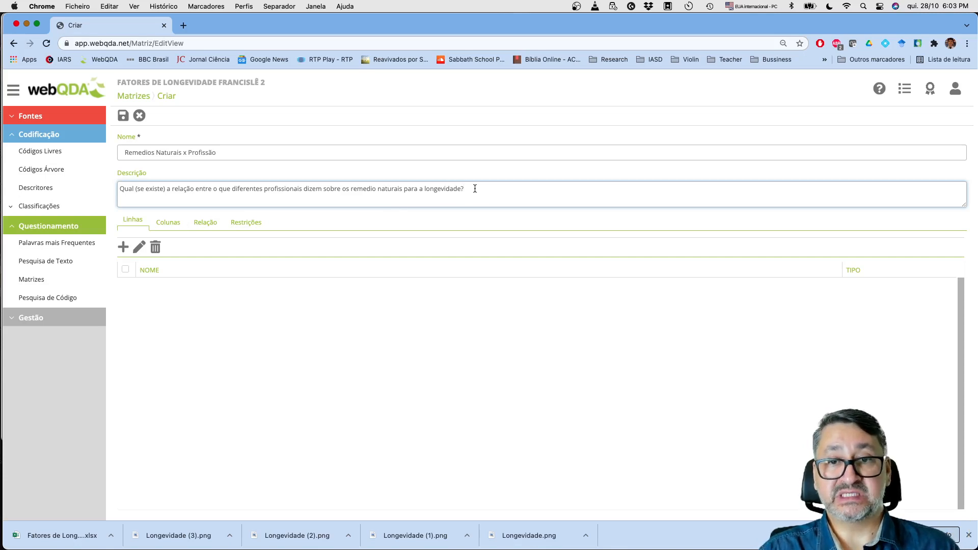
{"action": "left_click_drag", "start_coordinate": [474, 189], "coordinate": [132, 184]}
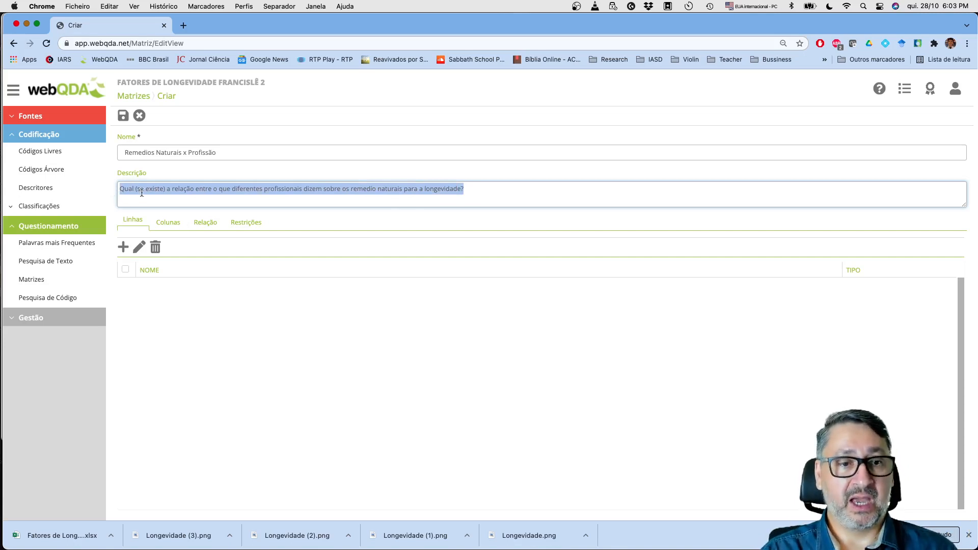
Review the new matrix's name and look through its column, relation and restriction settings
{"action": "left_click", "coordinate": [493, 190]}
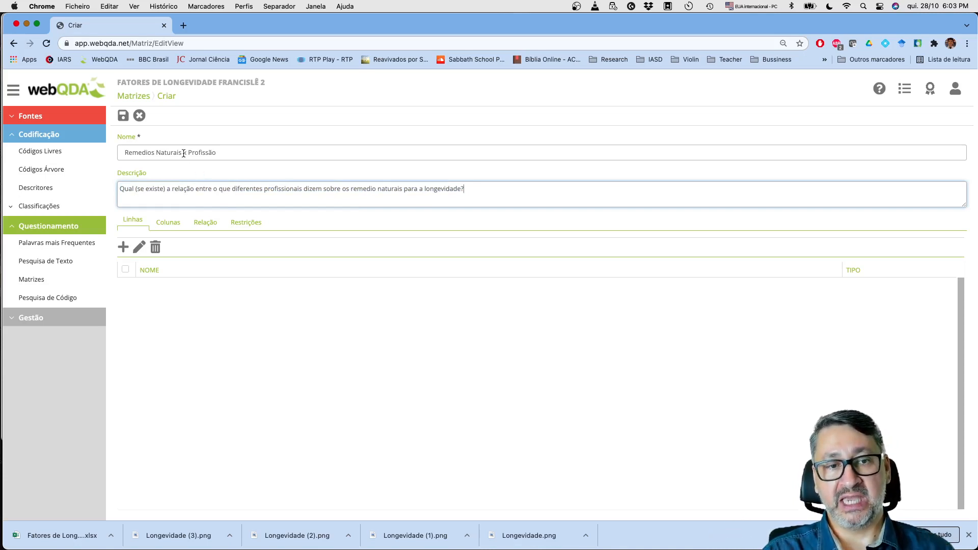
{"action": "left_click_drag", "start_coordinate": [184, 153], "coordinate": [122, 152]}
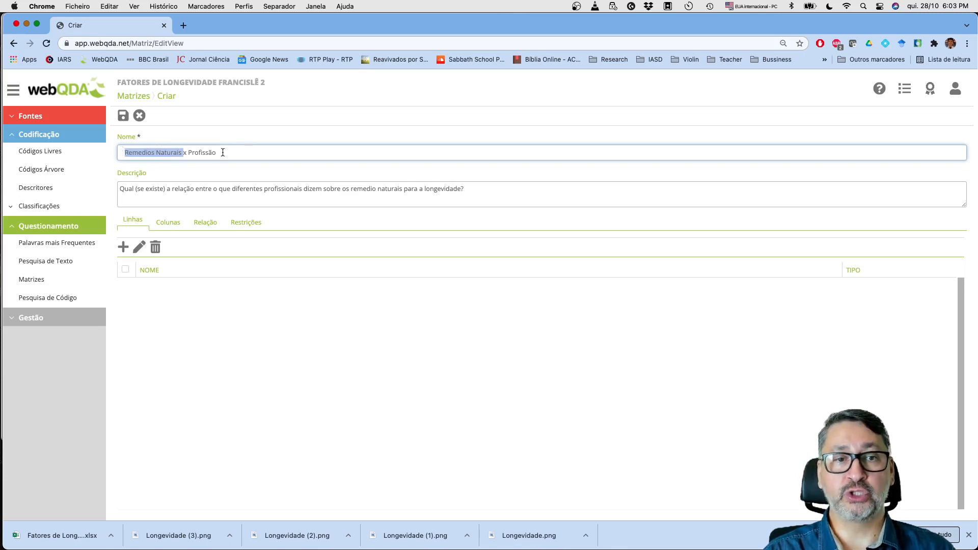
{"action": "left_click_drag", "start_coordinate": [223, 152], "coordinate": [189, 152]}
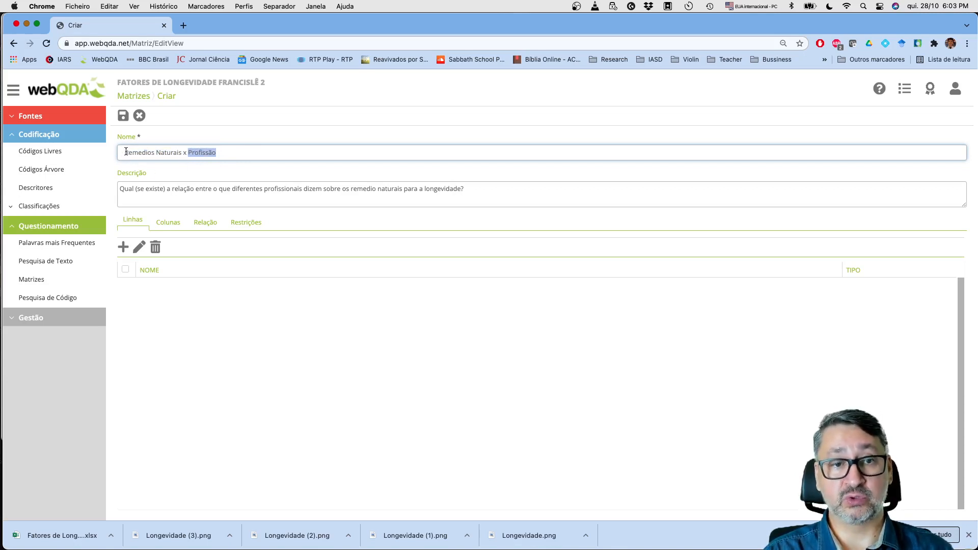
{"action": "left_click_drag", "start_coordinate": [126, 151], "coordinate": [184, 153]}
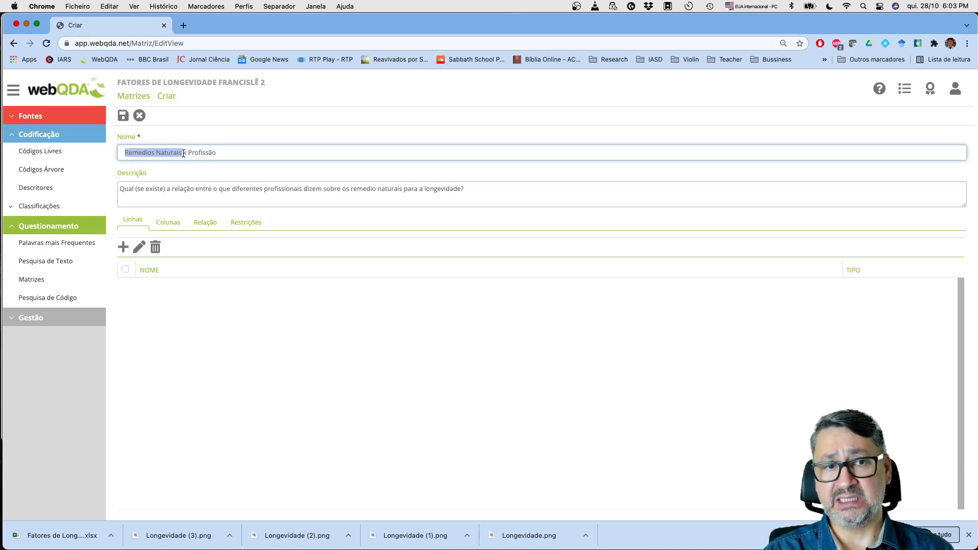
{"action": "left_click", "coordinate": [240, 152]}
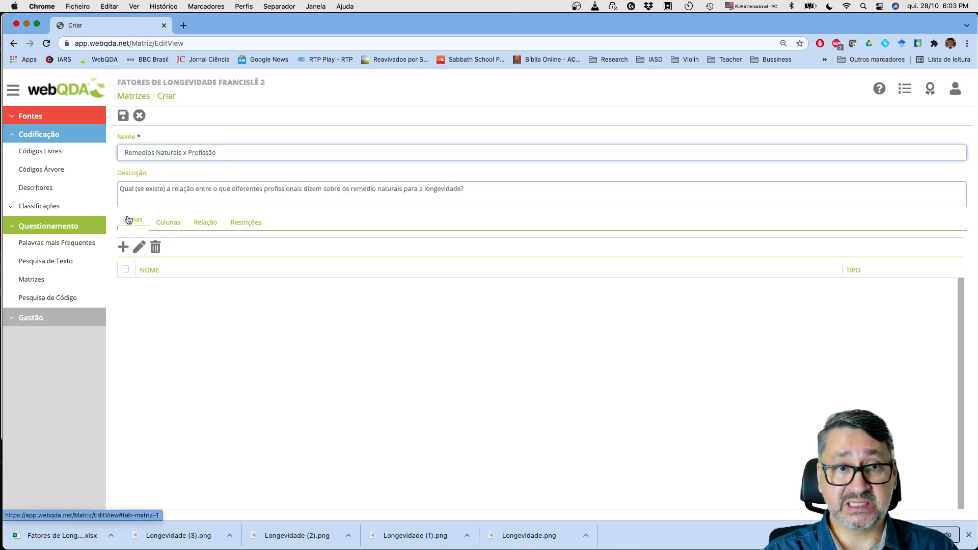
{"action": "left_click", "coordinate": [167, 226]}
{"action": "left_click", "coordinate": [202, 225]}
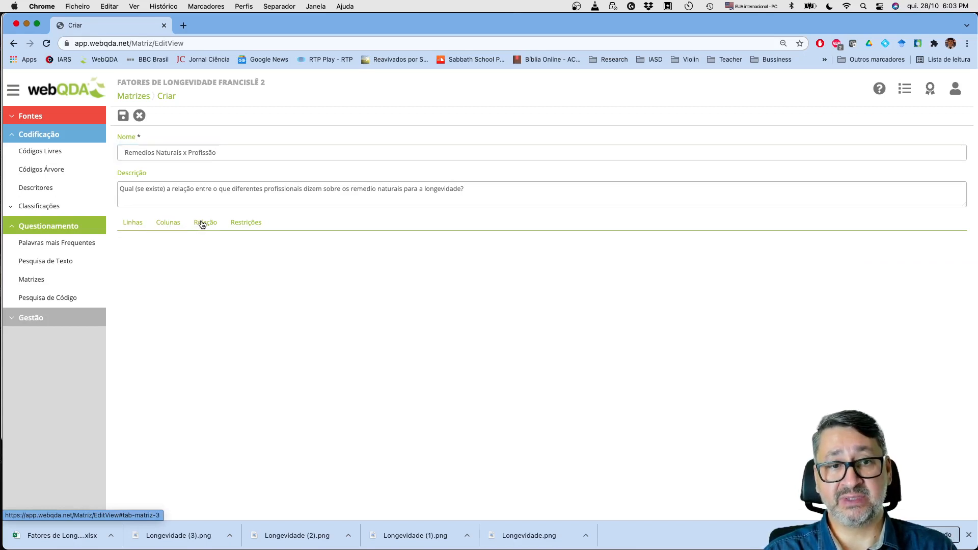
{"action": "left_click", "coordinate": [242, 222]}
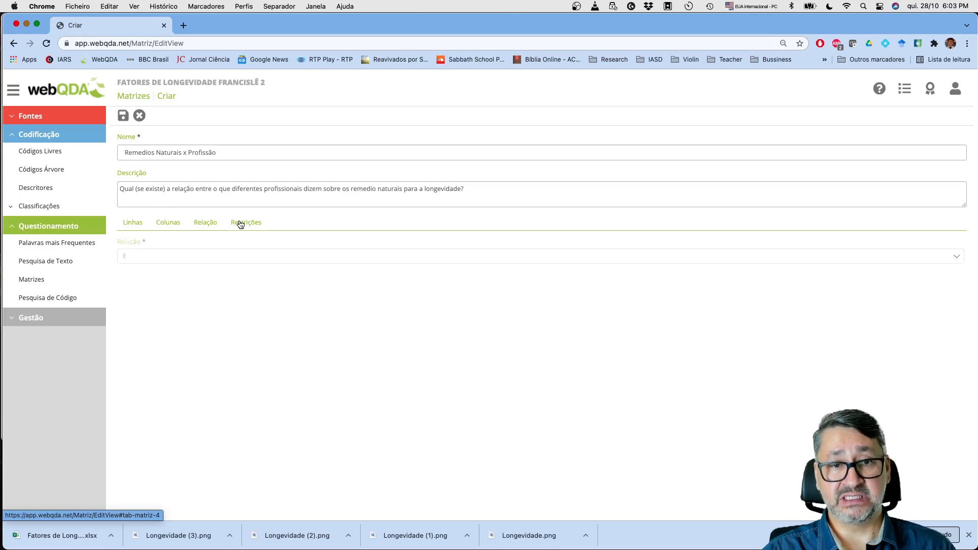
Add the REMEDIOS NATURAIS tree codes Repouso, Luz Solar, Nutrição and Exercício Fisico as the matrix rows
{"action": "left_click", "coordinate": [131, 223]}
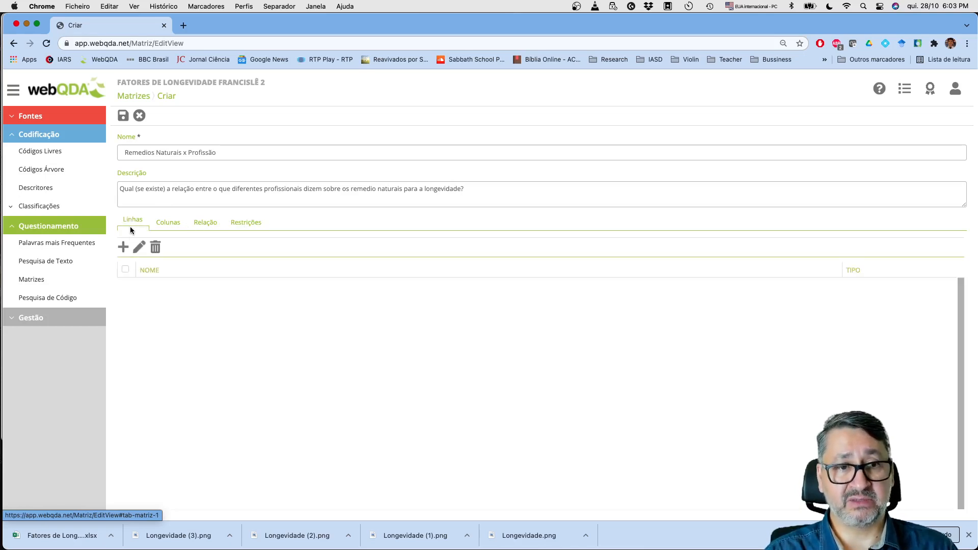
{"action": "left_click", "coordinate": [123, 247]}
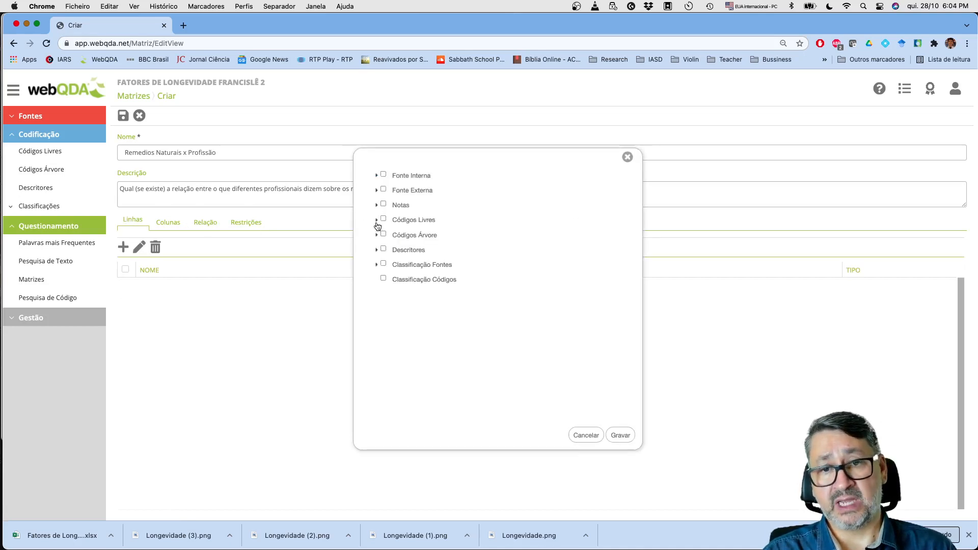
{"action": "left_click", "coordinate": [377, 236]}
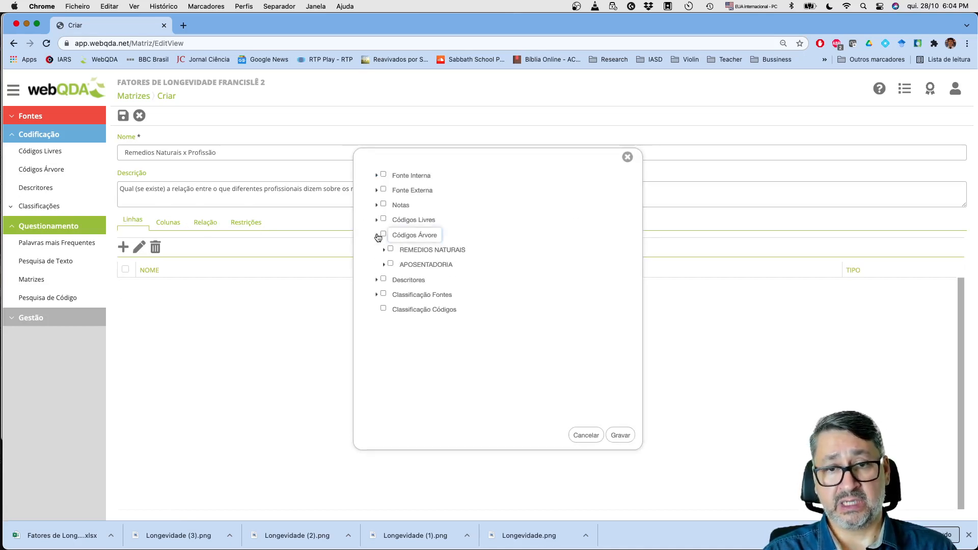
{"action": "left_click", "coordinate": [383, 250]}
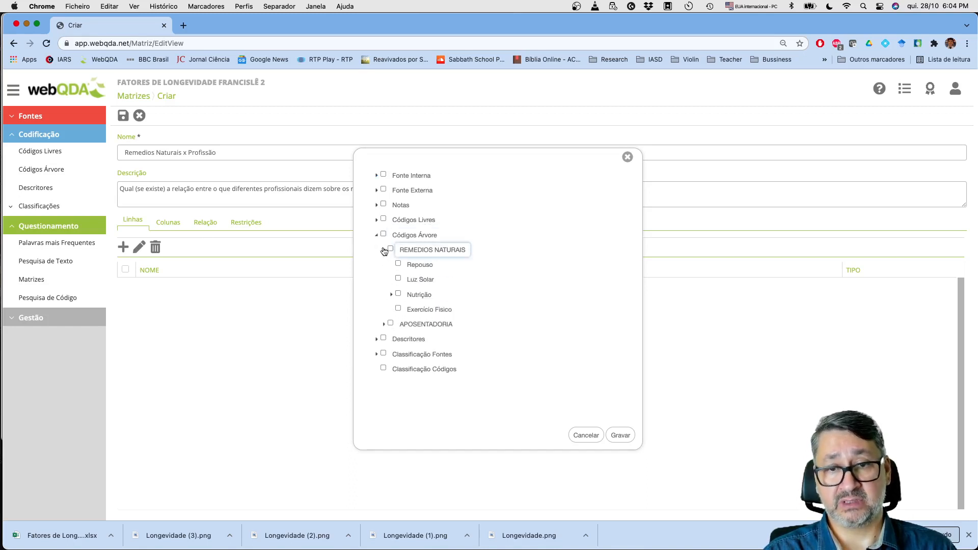
{"action": "left_click", "coordinate": [398, 264]}
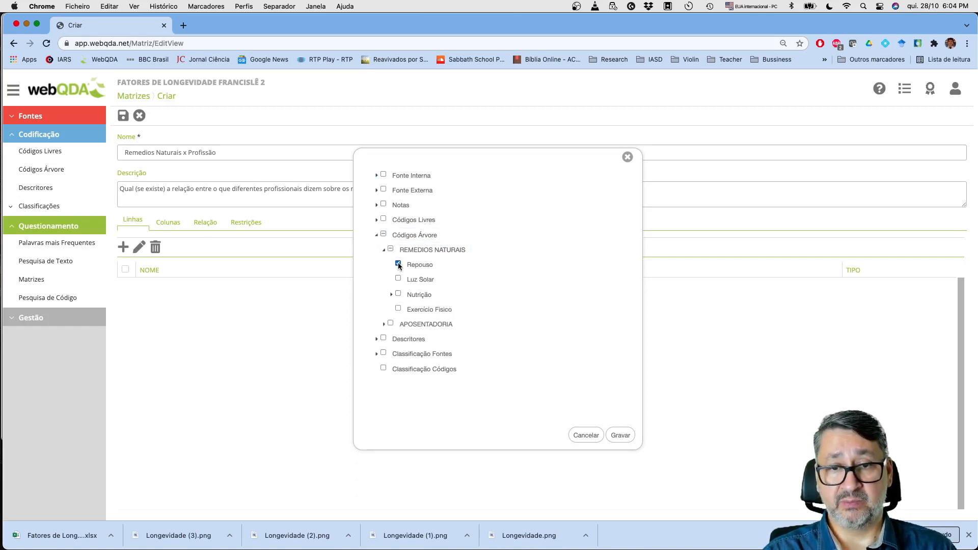
{"action": "left_click", "coordinate": [399, 279]}
{"action": "left_click", "coordinate": [398, 294]}
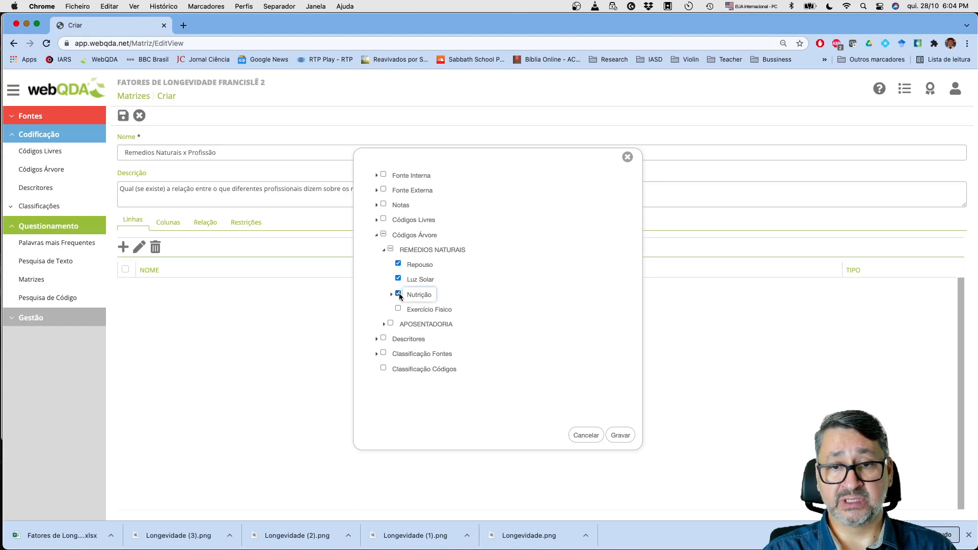
{"action": "left_click", "coordinate": [398, 309]}
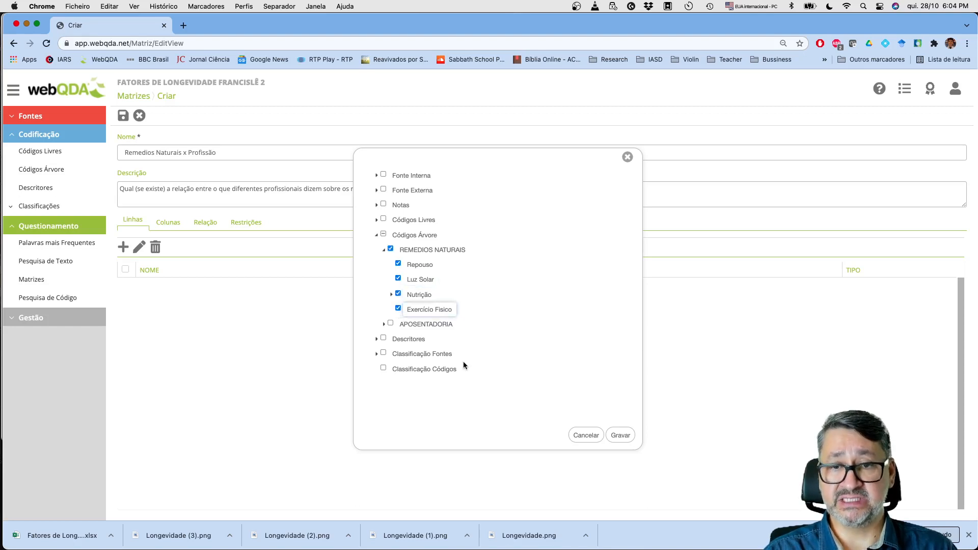
{"action": "left_click", "coordinate": [621, 436]}
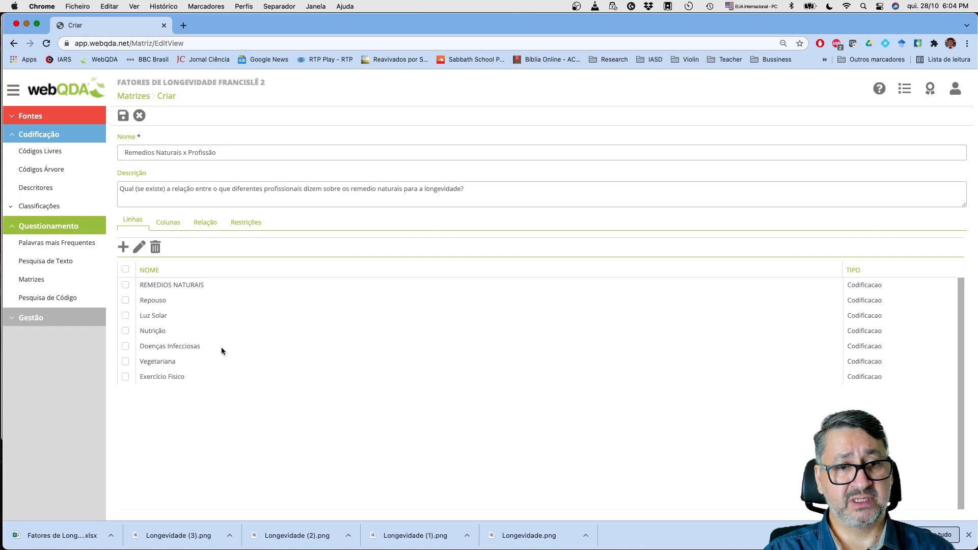
Delete the Doenças Infecciosas and REMEDIOS NATURAIS entries from the matrix rows
{"action": "left_click", "coordinate": [126, 348]}
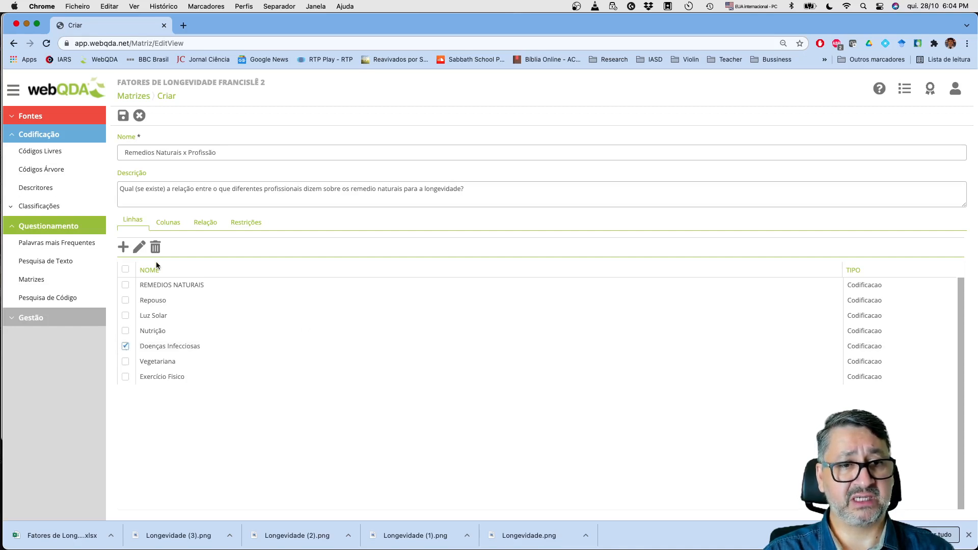
{"action": "left_click", "coordinate": [155, 248]}
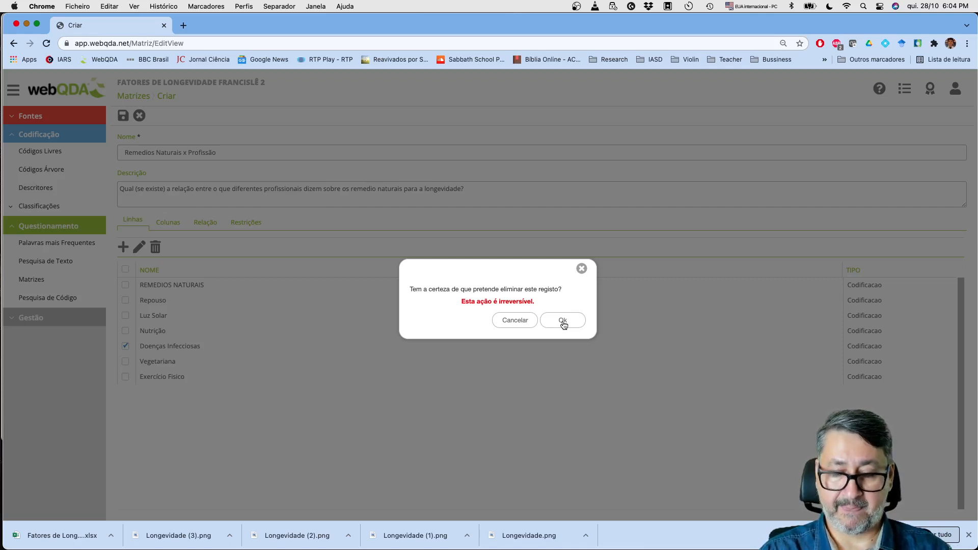
{"action": "left_click", "coordinate": [563, 321]}
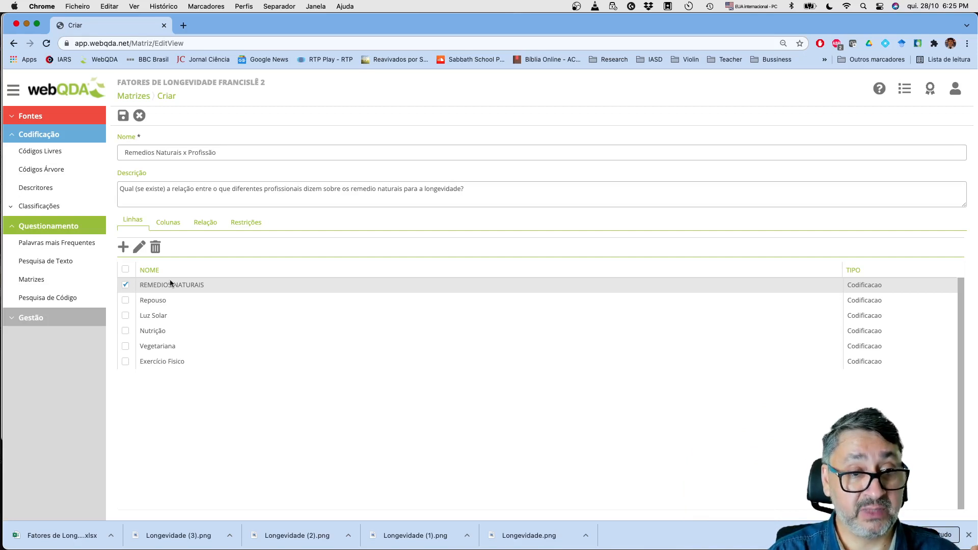
{"action": "left_click", "coordinate": [156, 249]}
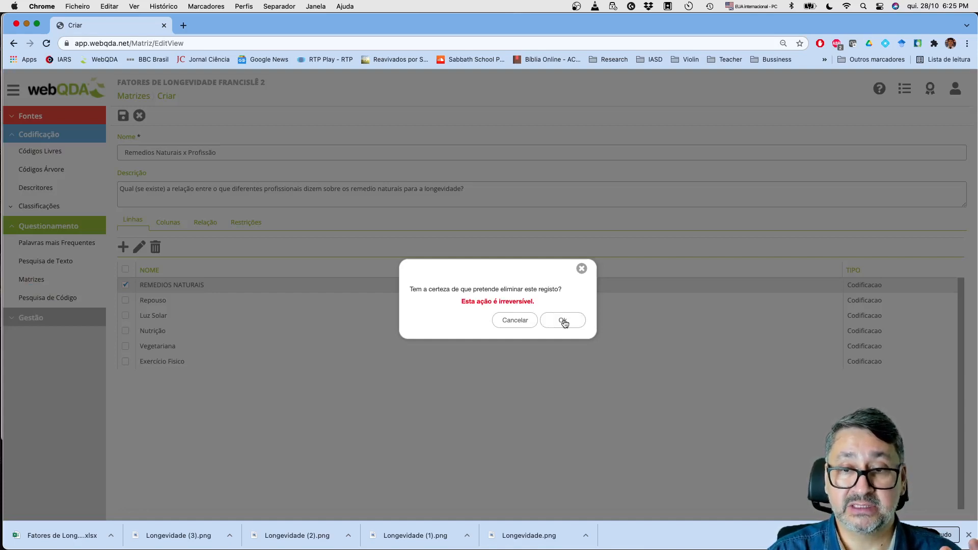
{"action": "left_click", "coordinate": [564, 321]}
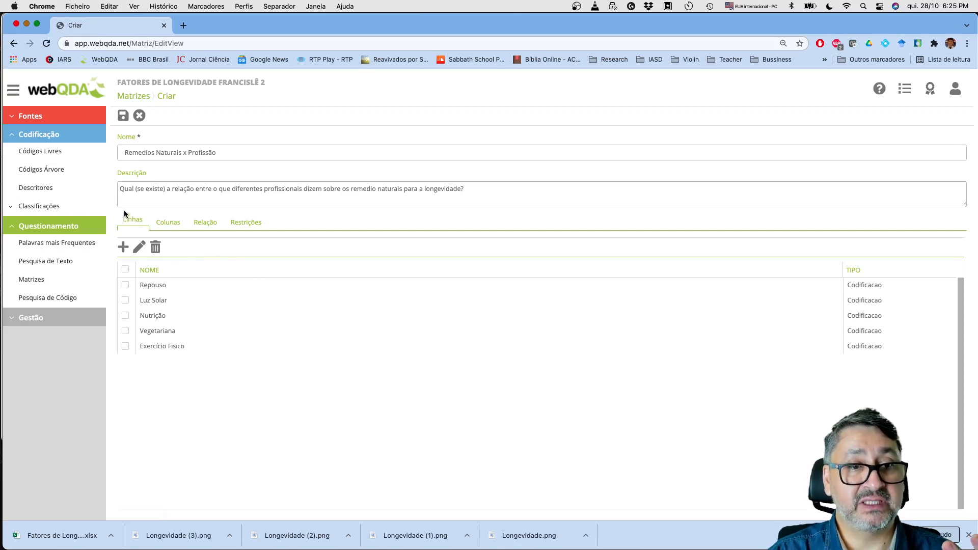
Add the interviewees' professions Medico, Jornalista, Educador Fisico and Engelheiro from the source classification as the matrix columns
{"action": "left_click", "coordinate": [164, 224]}
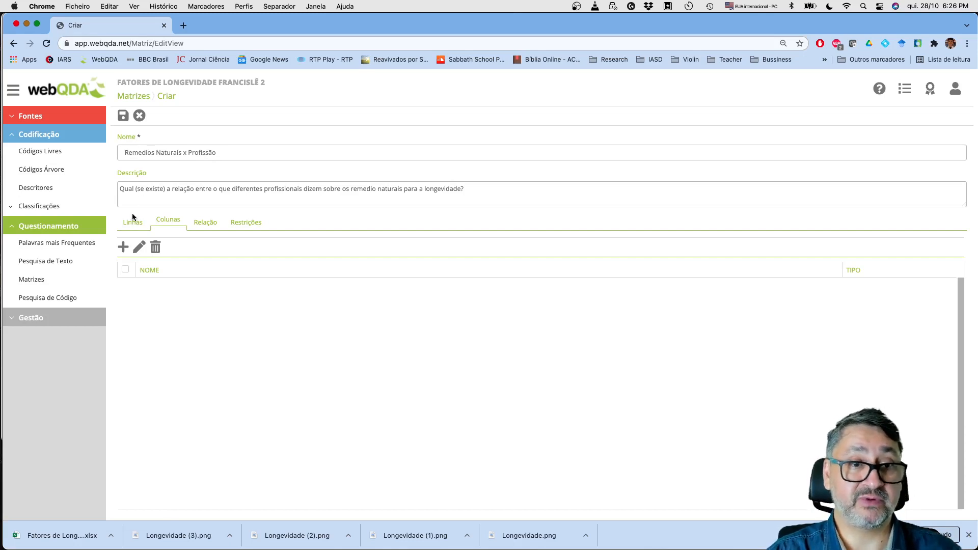
{"action": "left_click", "coordinate": [123, 248]}
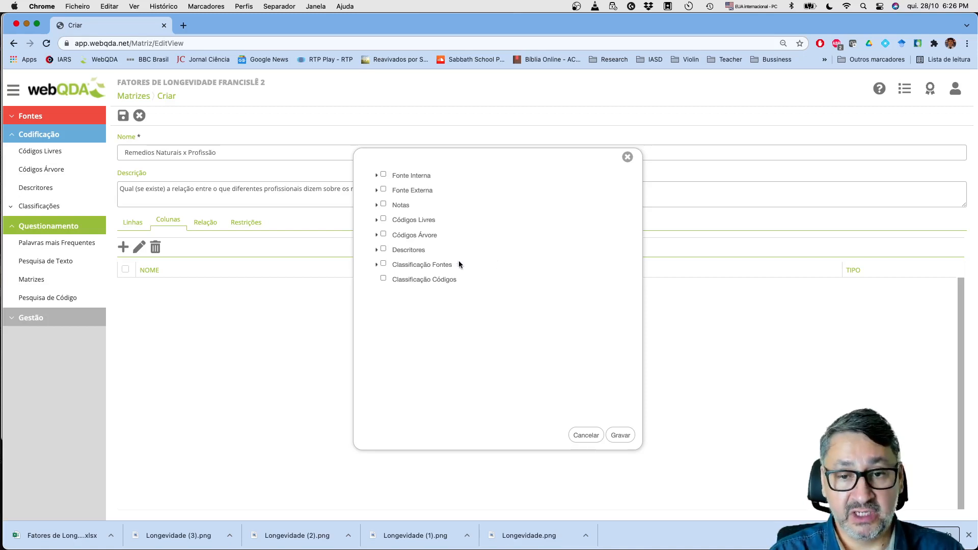
{"action": "left_click", "coordinate": [377, 264]}
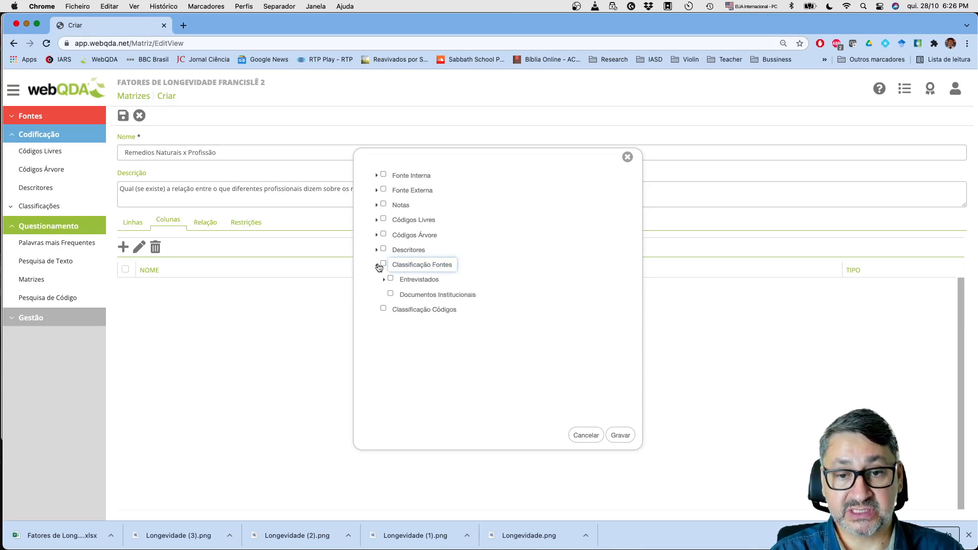
{"action": "left_click", "coordinate": [384, 280]}
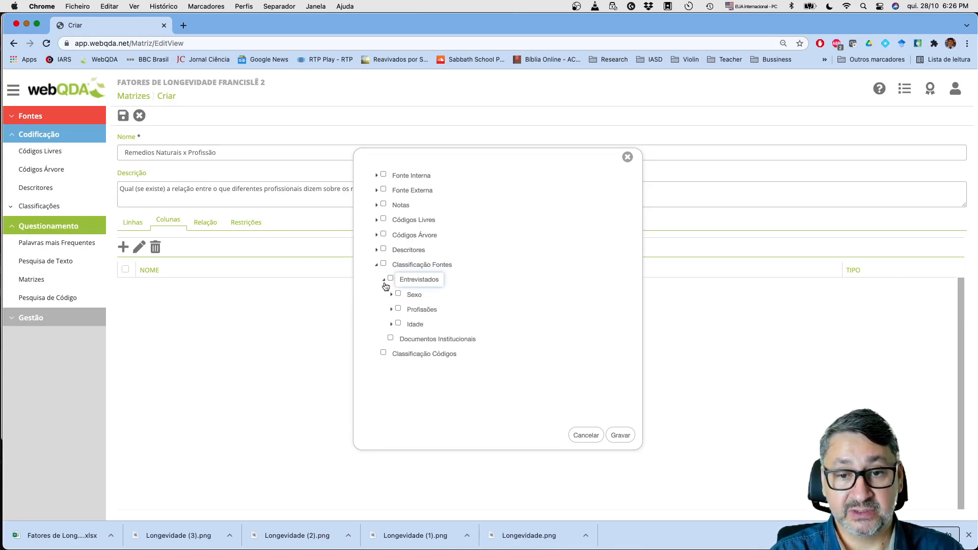
{"action": "left_click", "coordinate": [391, 310]}
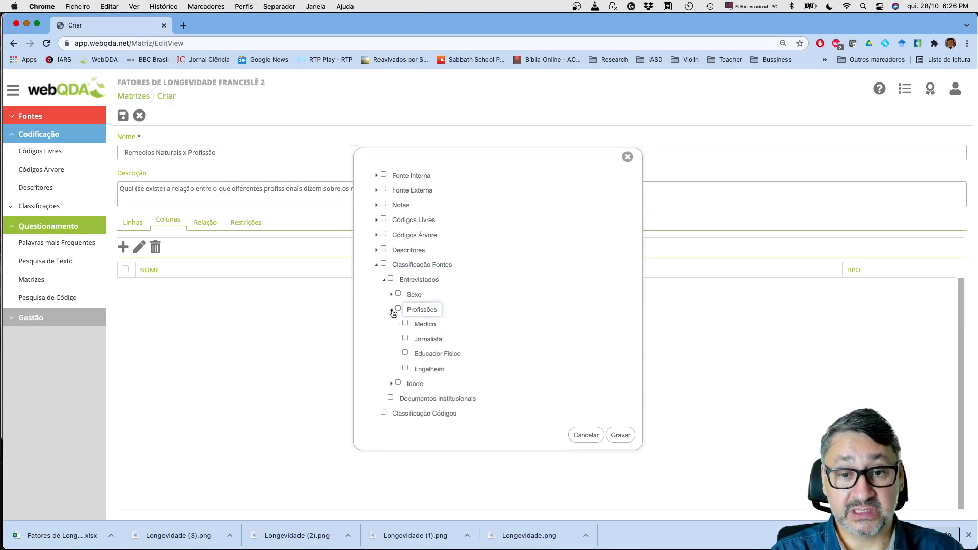
{"action": "left_click", "coordinate": [406, 324]}
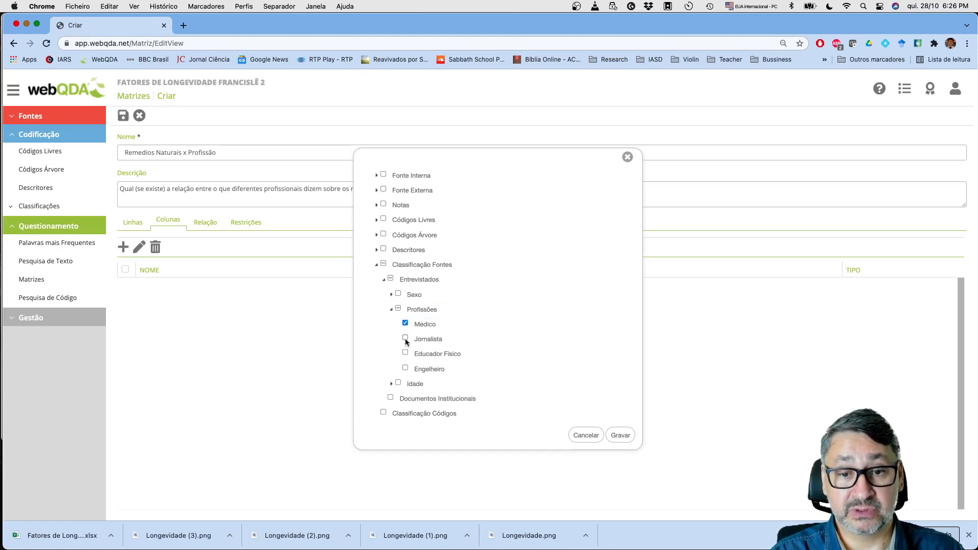
{"action": "left_click", "coordinate": [405, 339]}
{"action": "left_click", "coordinate": [405, 353]}
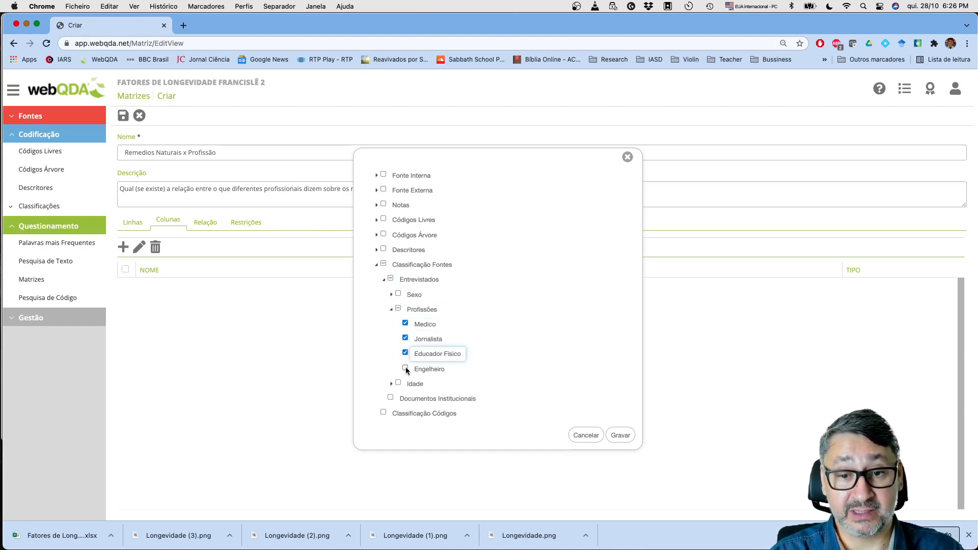
{"action": "left_click", "coordinate": [405, 368]}
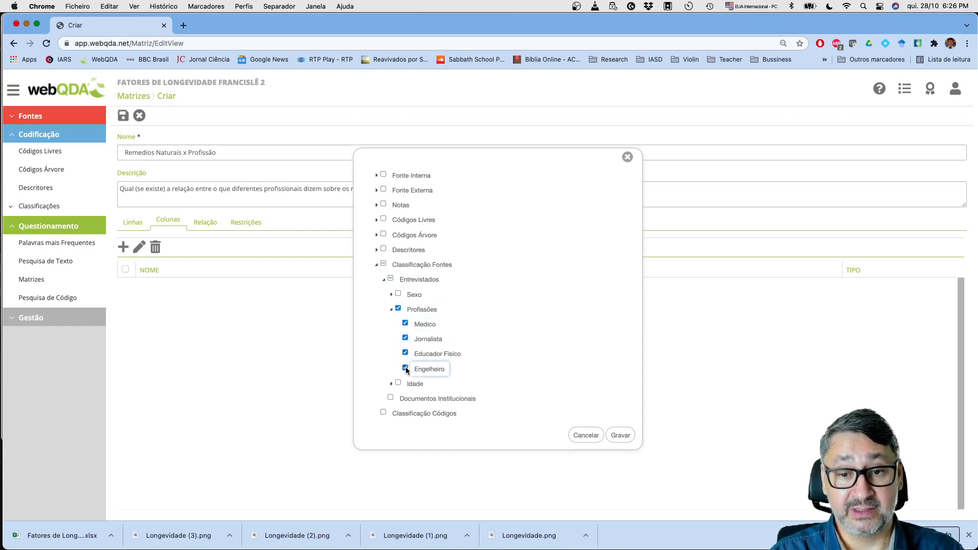
{"action": "left_click", "coordinate": [619, 436]}
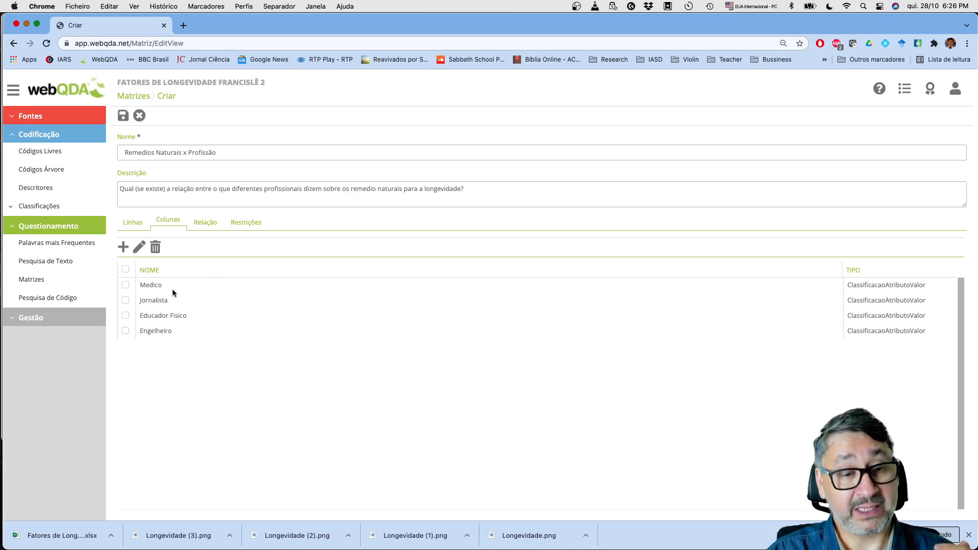
Check the rows and columns, set the relation between them to E, and open the matrix restrictions
{"action": "left_click", "coordinate": [133, 223]}
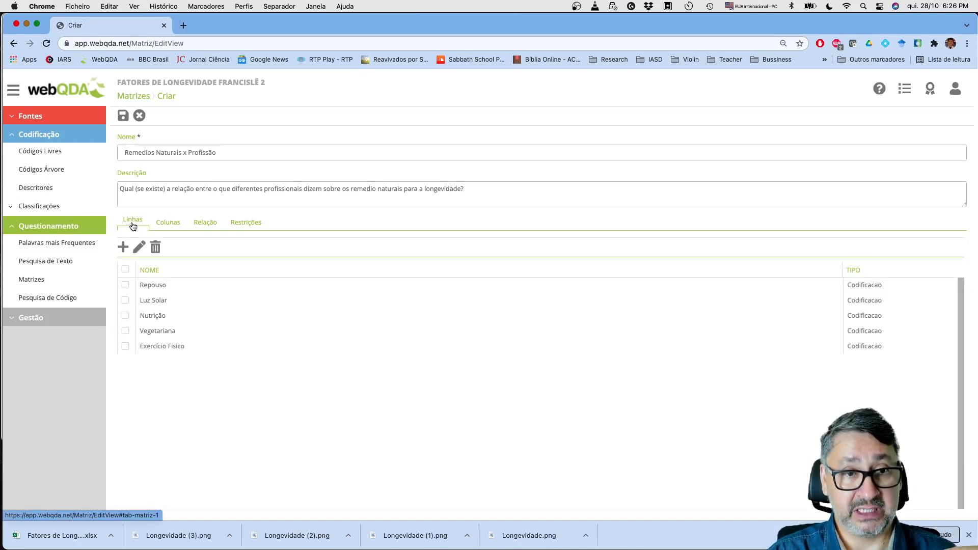
{"action": "left_click", "coordinate": [166, 224]}
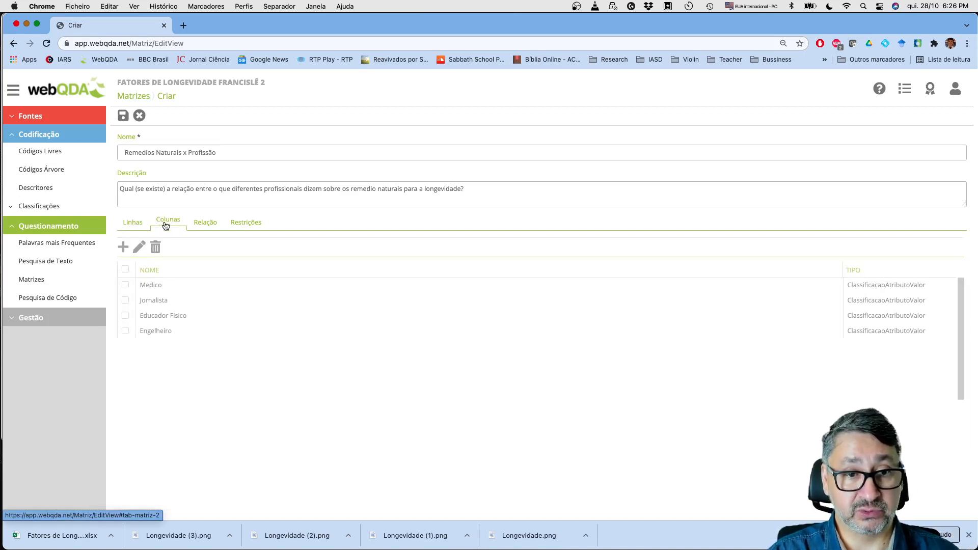
{"action": "left_click", "coordinate": [207, 227]}
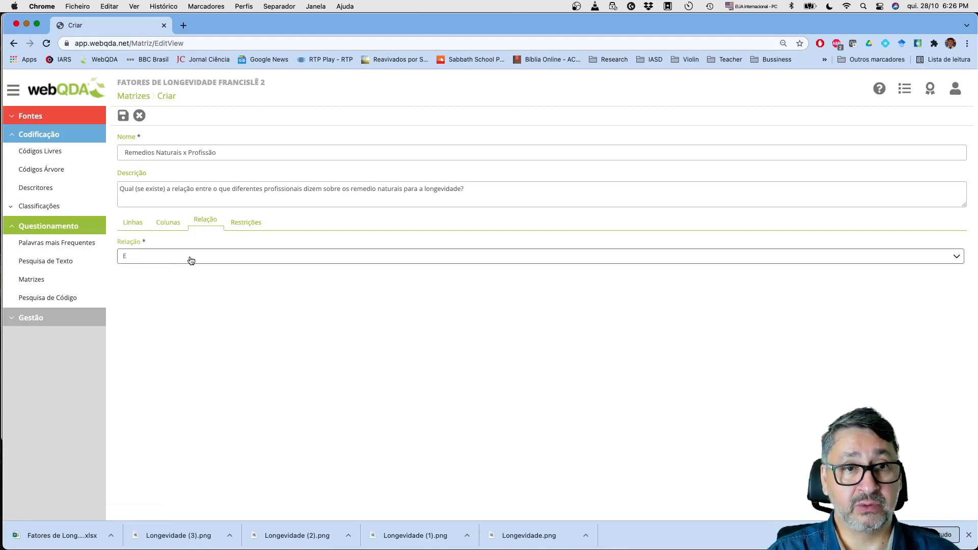
{"action": "left_click", "coordinate": [144, 256]}
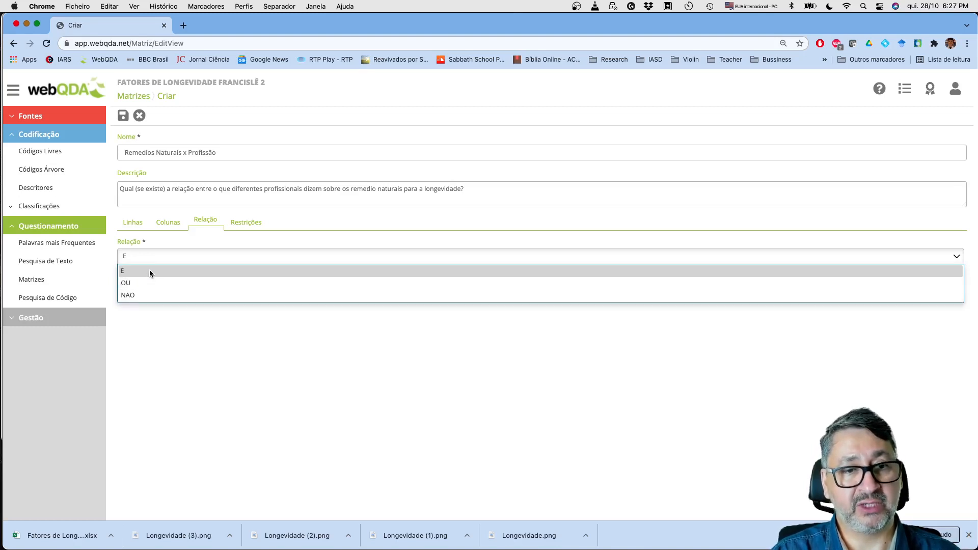
{"action": "left_click", "coordinate": [149, 270]}
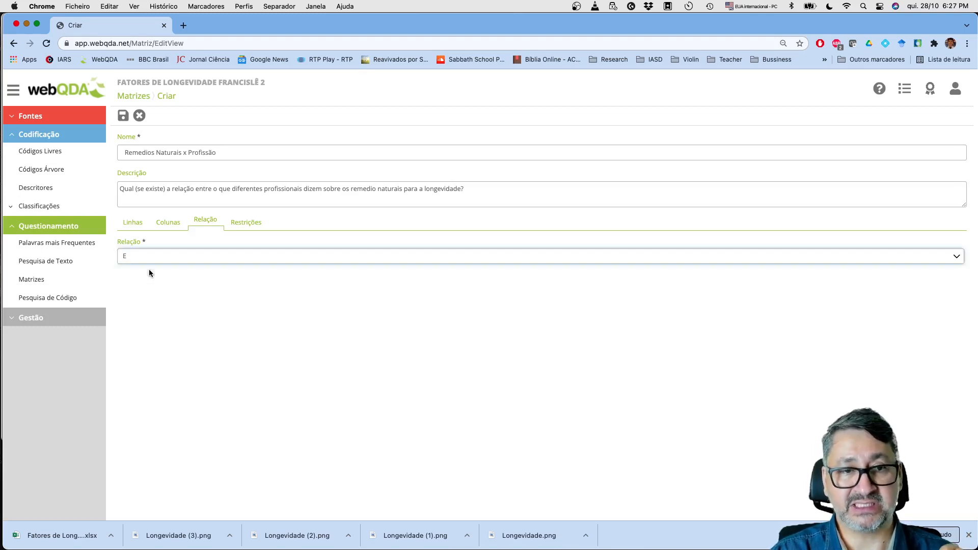
{"action": "left_click", "coordinate": [239, 227]}
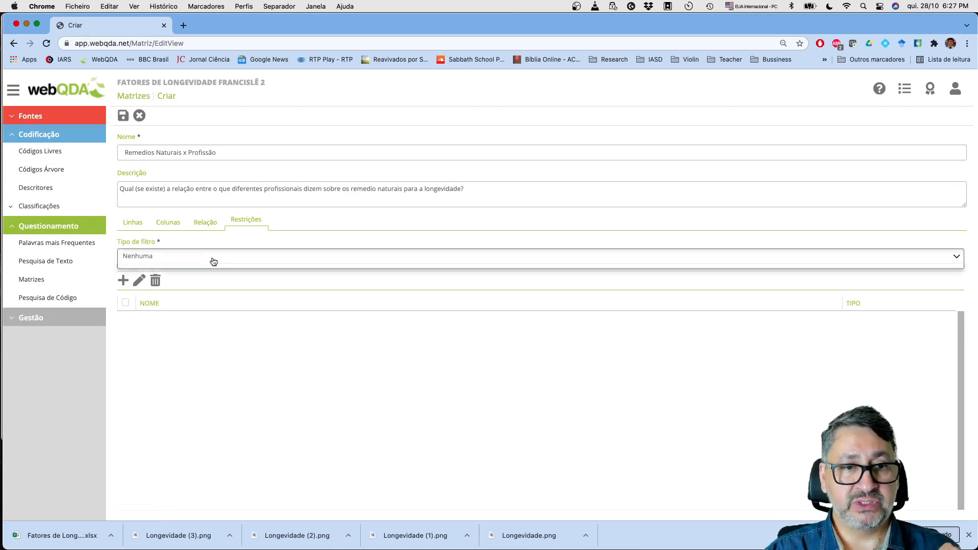
Set the restriction filter type to Inclusão and browse the external sources and descriptors available as restriction items
{"action": "left_click", "coordinate": [213, 261]}
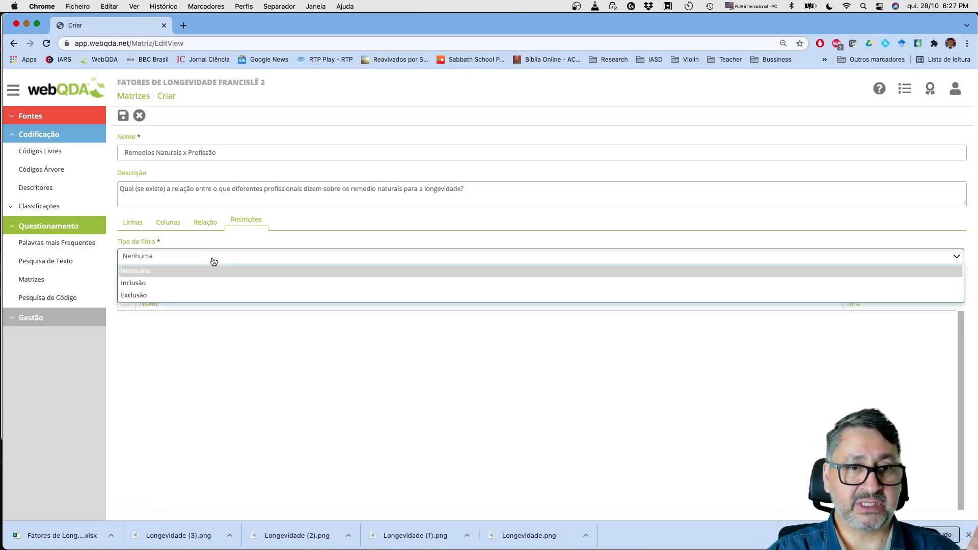
{"action": "left_click", "coordinate": [152, 283]}
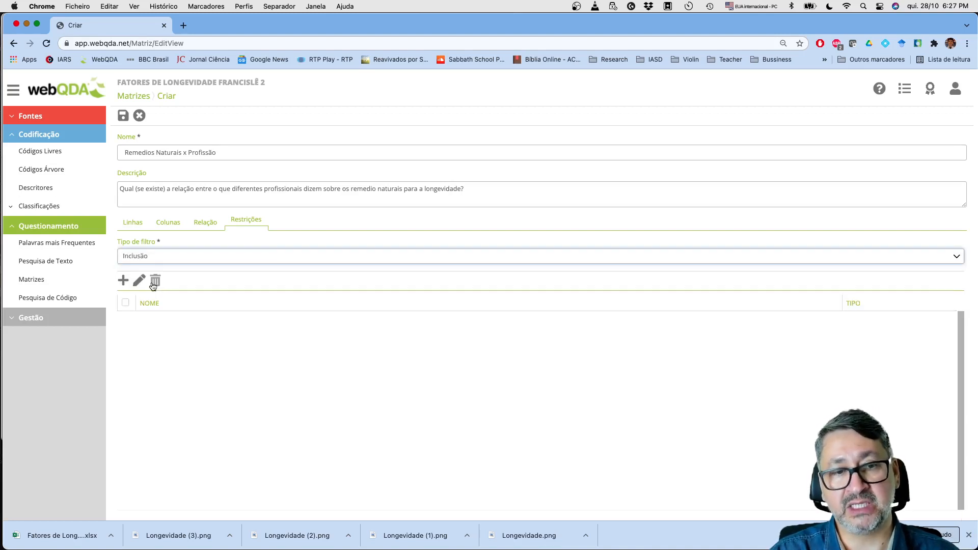
{"action": "left_click", "coordinate": [123, 282]}
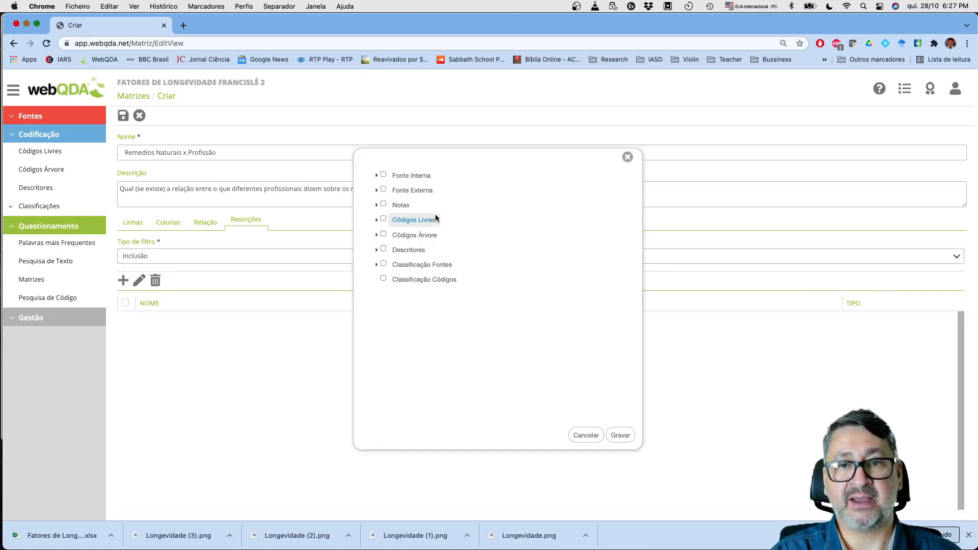
{"action": "left_click", "coordinate": [378, 192]}
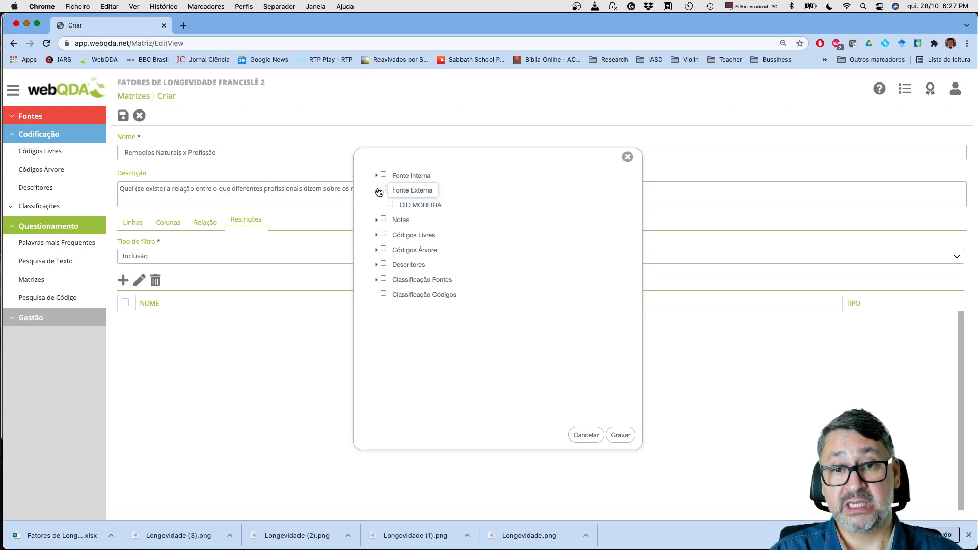
{"action": "left_click", "coordinate": [377, 190]}
{"action": "left_click", "coordinate": [377, 250]}
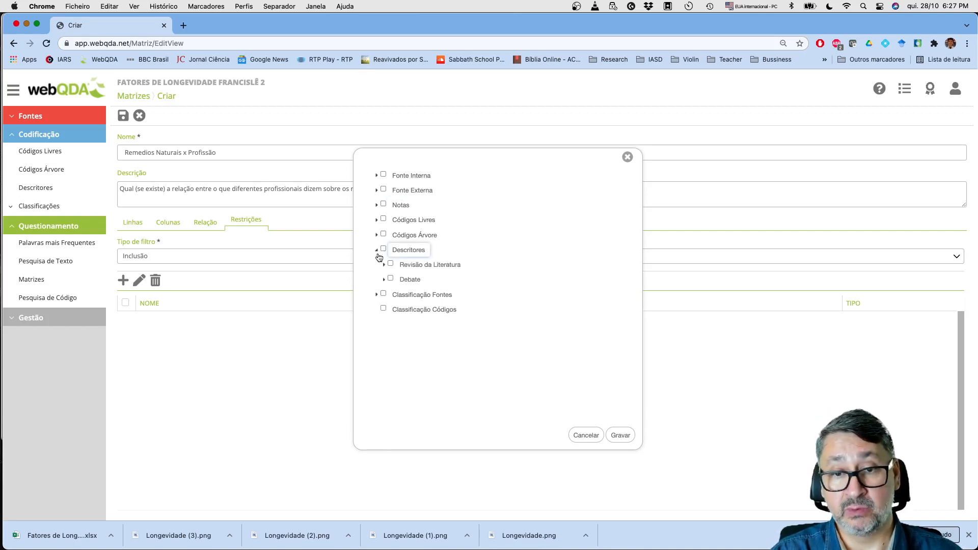
{"action": "left_click", "coordinate": [385, 265]}
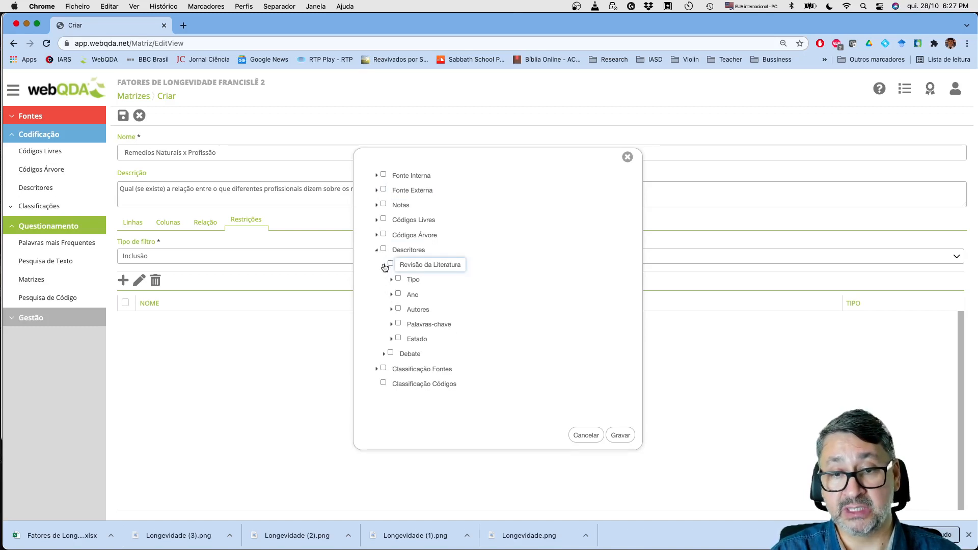
{"action": "left_click", "coordinate": [383, 265]}
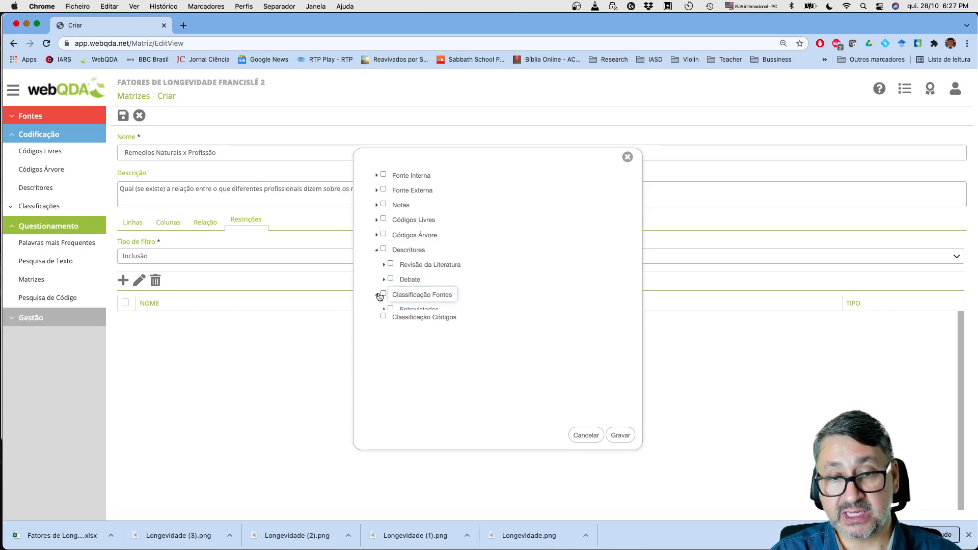
Add the interviewees' sex value Masculino from the source classification as a matrix restriction
{"action": "left_click", "coordinate": [379, 295]}
{"action": "left_click", "coordinate": [385, 310]}
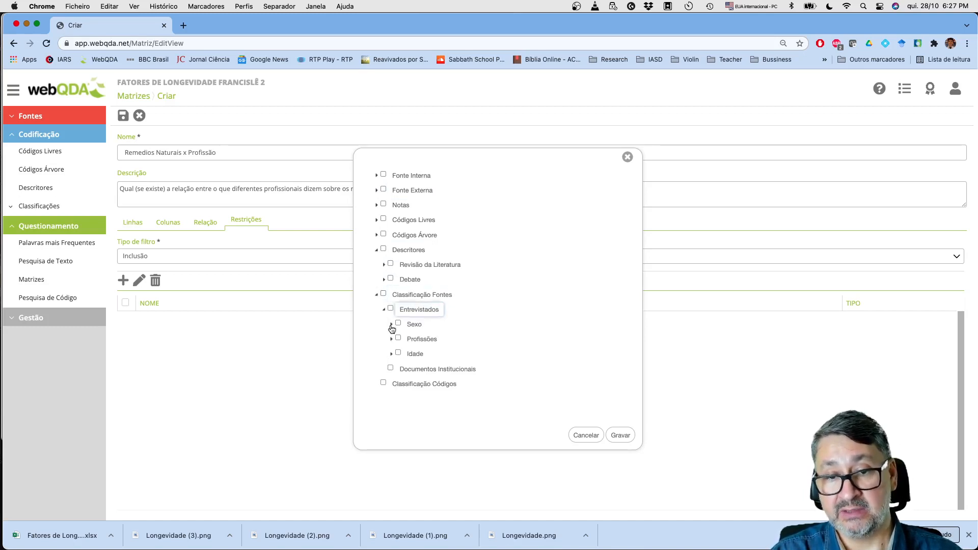
{"action": "left_click", "coordinate": [392, 325]}
{"action": "left_click", "coordinate": [406, 339]}
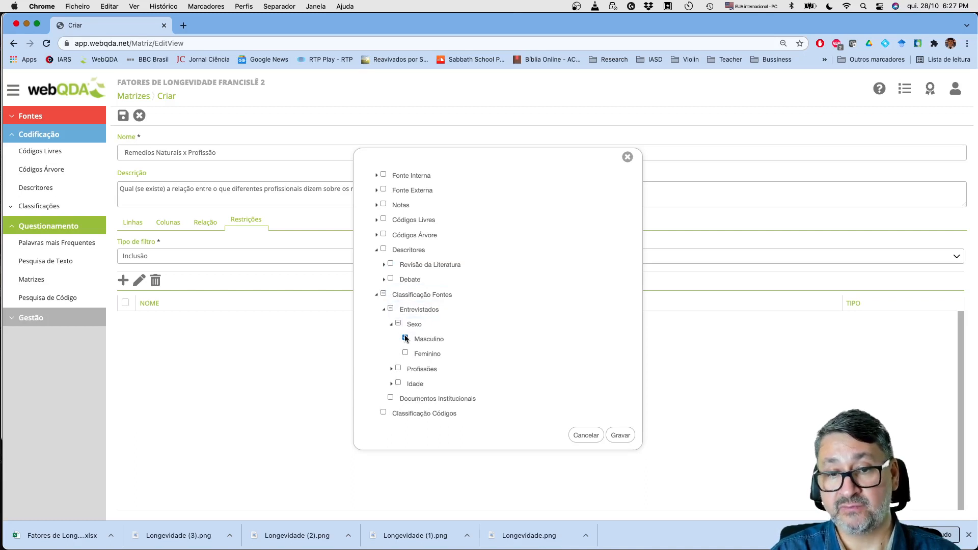
{"action": "left_click", "coordinate": [620, 436]}
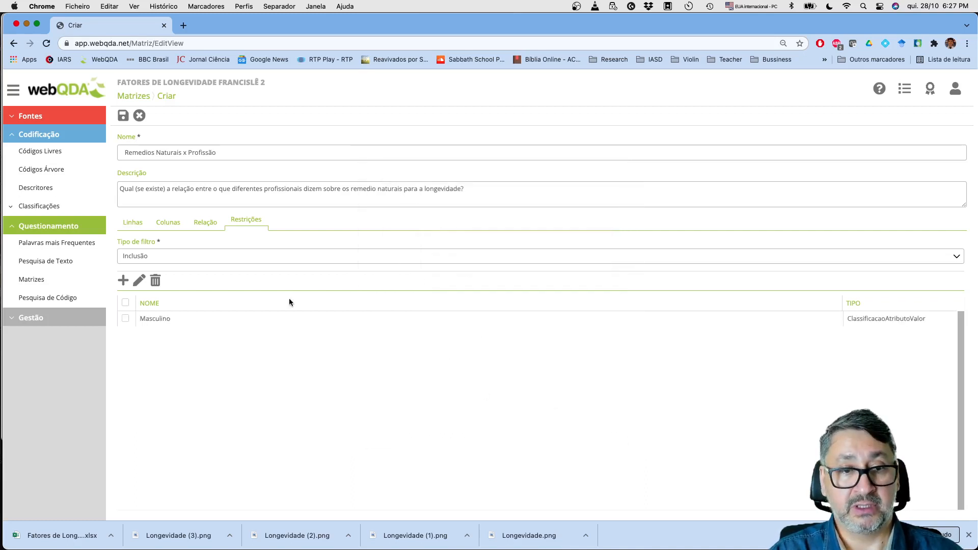
Recheck the matrix definition, set its restriction filter type to Nenhuma and save the matrix
{"action": "left_click", "coordinate": [131, 224]}
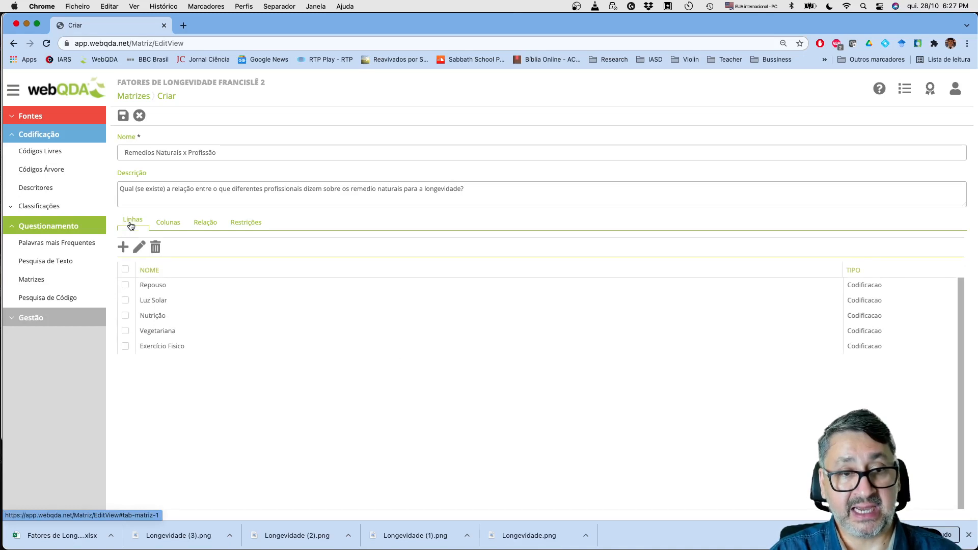
{"action": "left_click", "coordinate": [171, 225]}
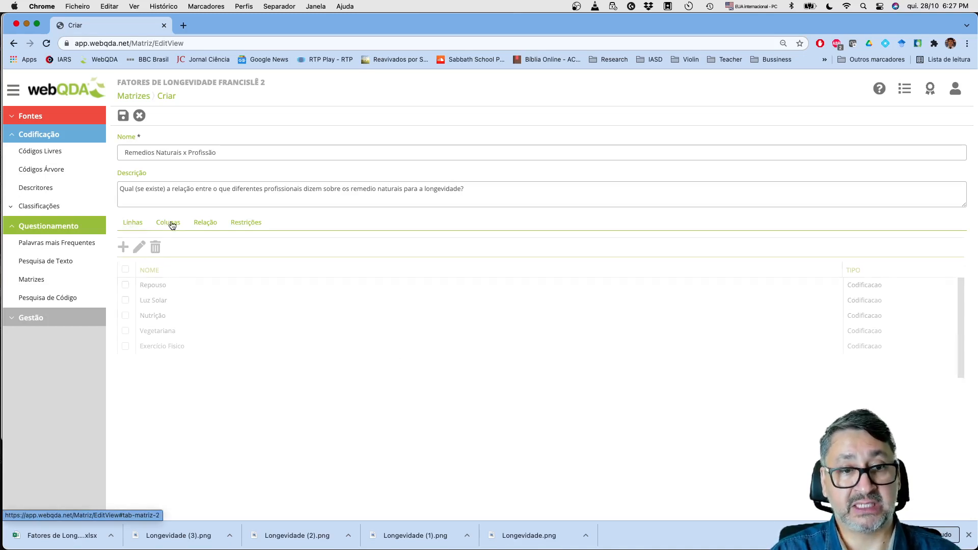
{"action": "left_click", "coordinate": [204, 224]}
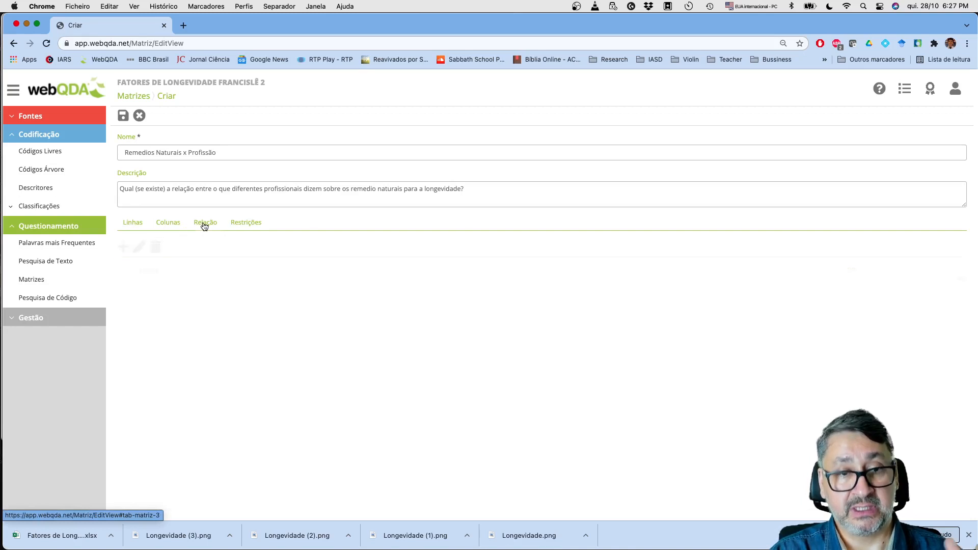
{"action": "left_click", "coordinate": [239, 226]}
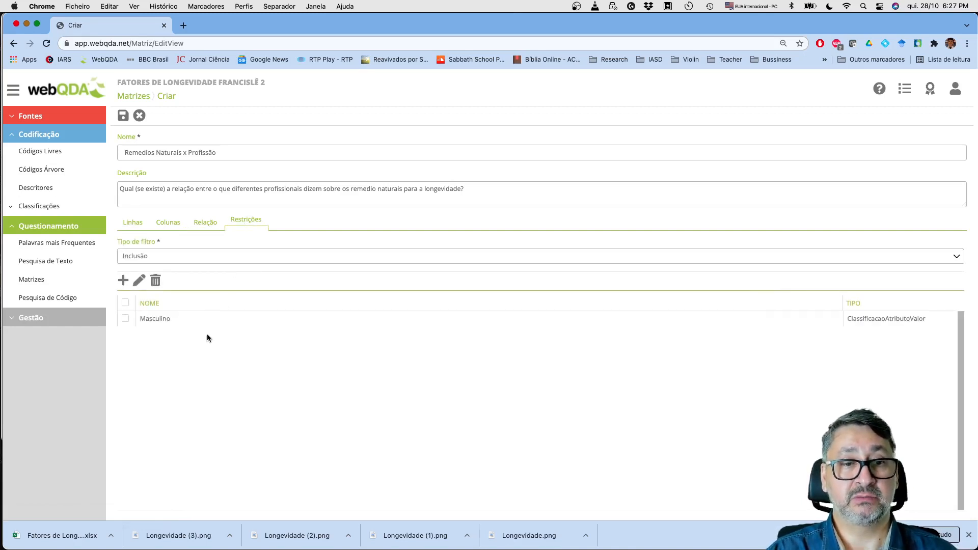
{"action": "left_click", "coordinate": [194, 261]}
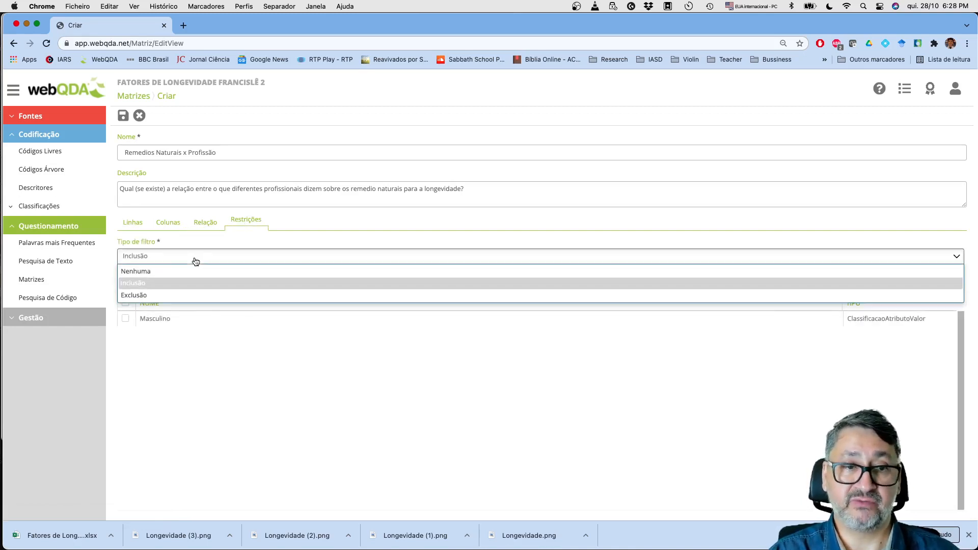
{"action": "left_click", "coordinate": [161, 271]}
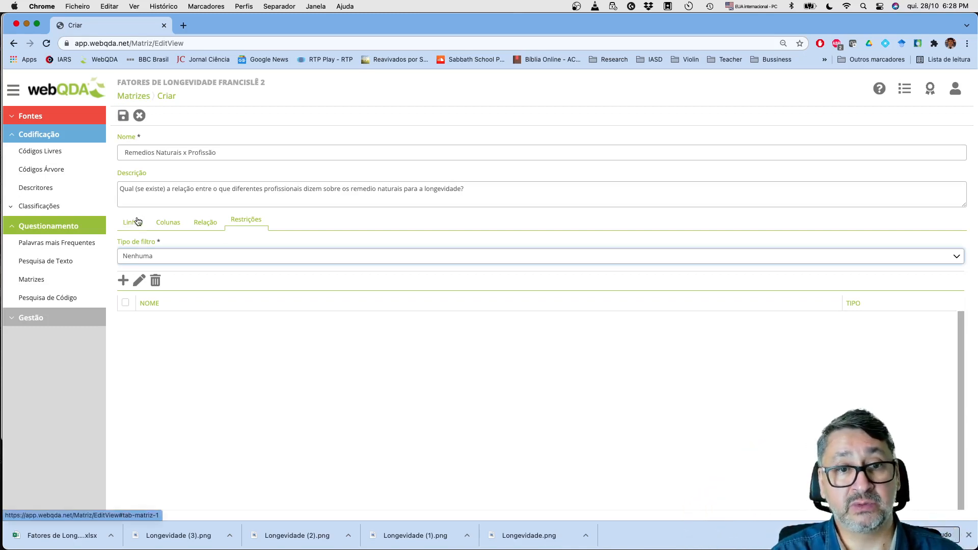
{"action": "left_click", "coordinate": [122, 116]}
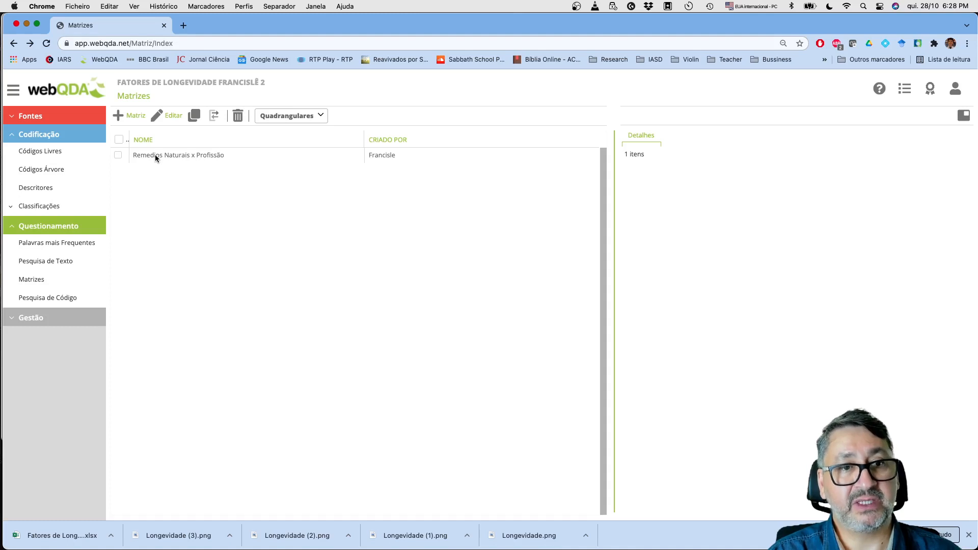
Open the Remedios Naturais x Profissão matrix and examine the Medico cells for Luz Solar and Nutrição, changing the counts from Referências to Fontes
{"action": "double_click", "coordinate": [155, 154]}
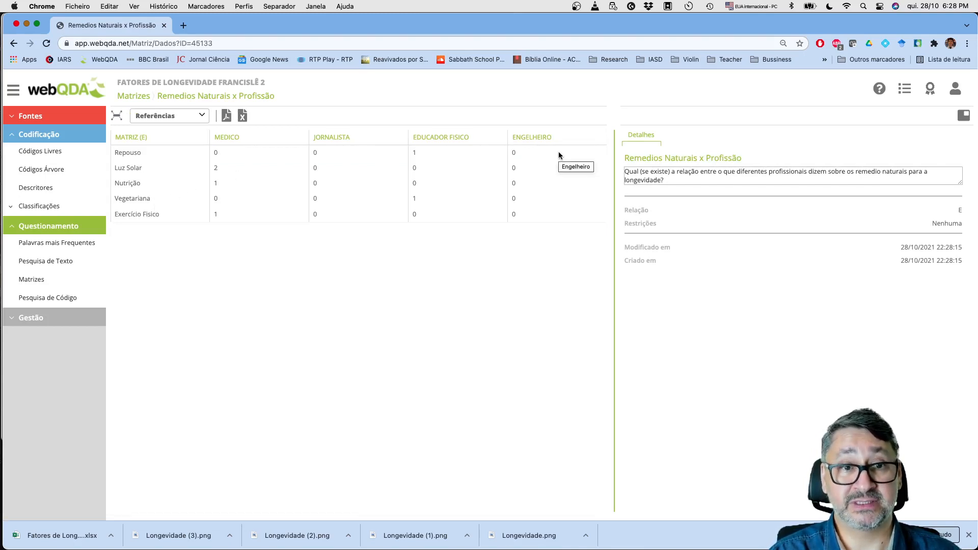
{"action": "left_click", "coordinate": [219, 172]}
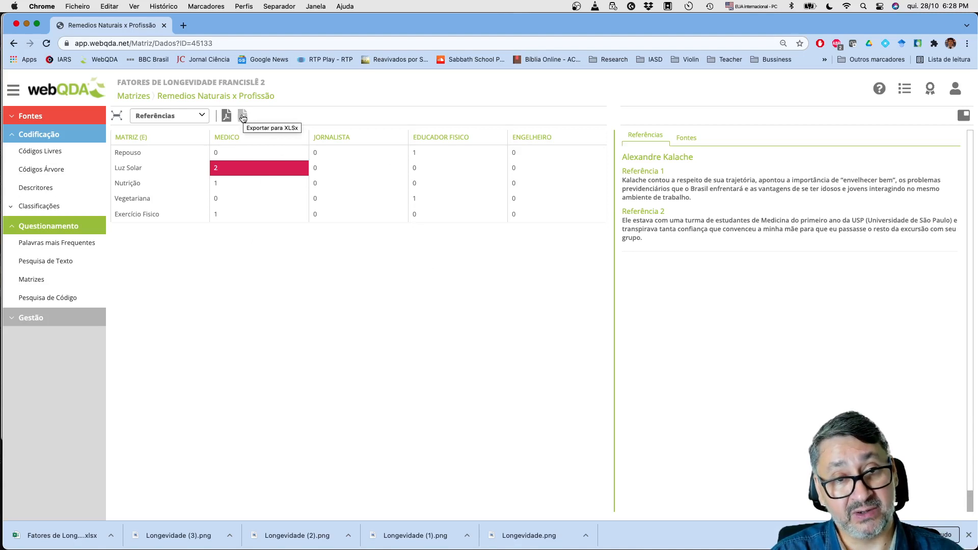
{"action": "left_click", "coordinate": [194, 122]}
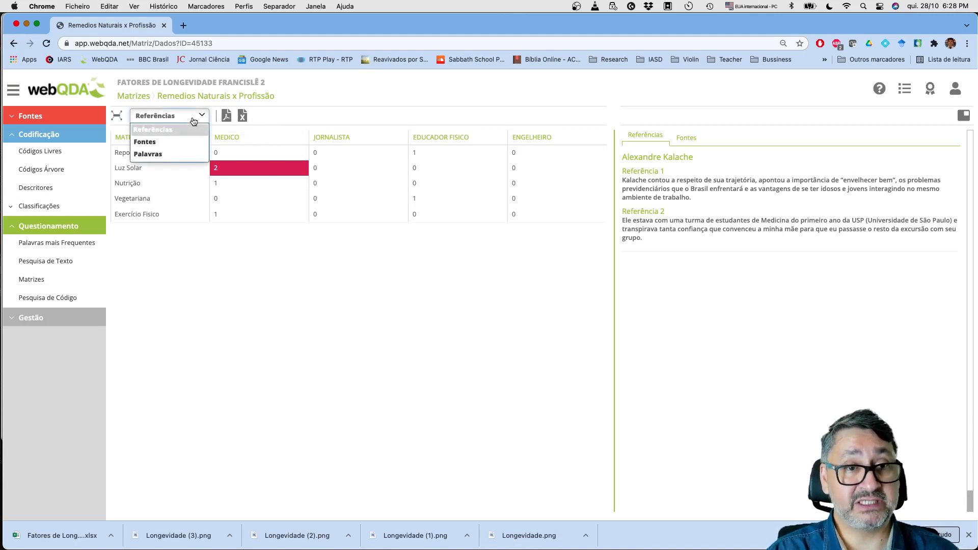
{"action": "left_click", "coordinate": [161, 142]}
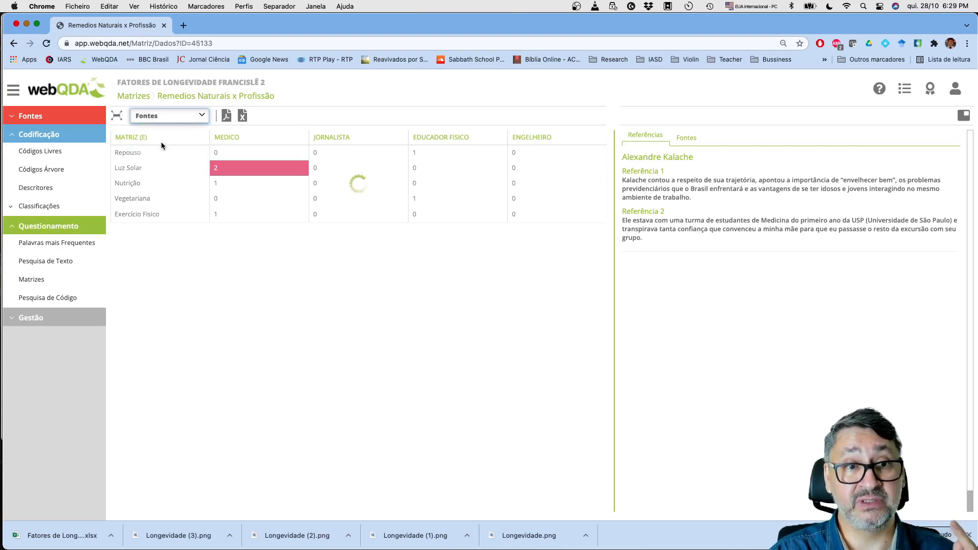
{"action": "left_click", "coordinate": [227, 168]}
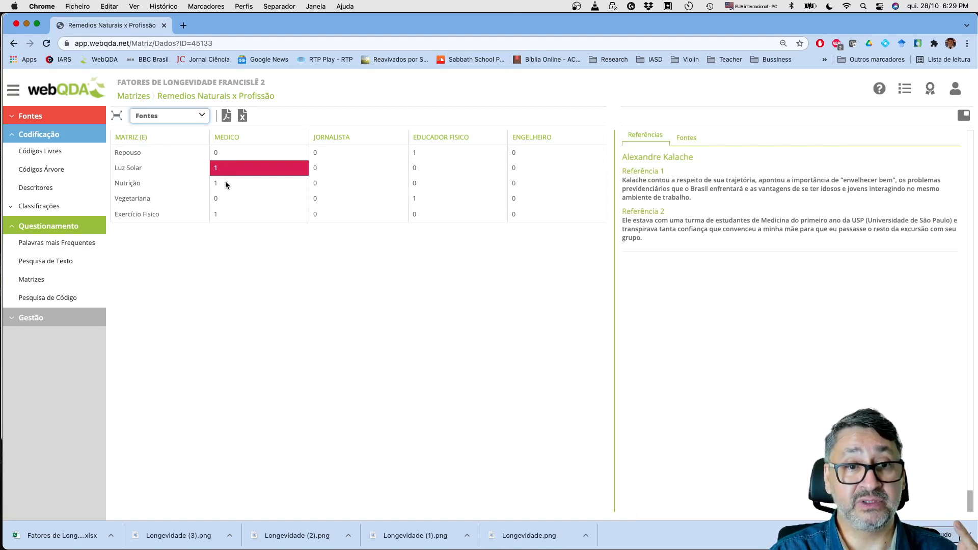
{"action": "left_click", "coordinate": [225, 183]}
{"action": "left_click", "coordinate": [237, 171]}
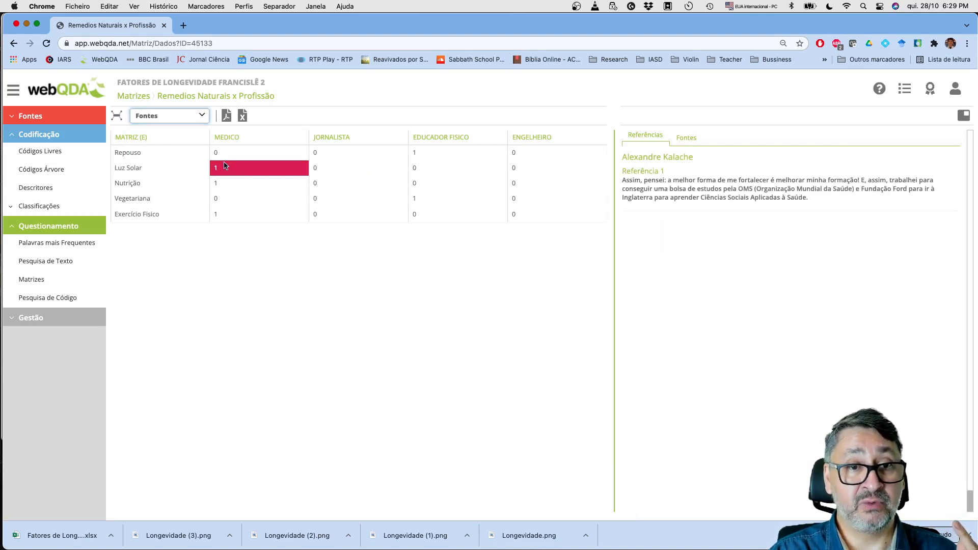
Show the matrix counts by Referências again and examine the references behind the Medico cell for Luz Solar
{"action": "left_click", "coordinate": [176, 119]}
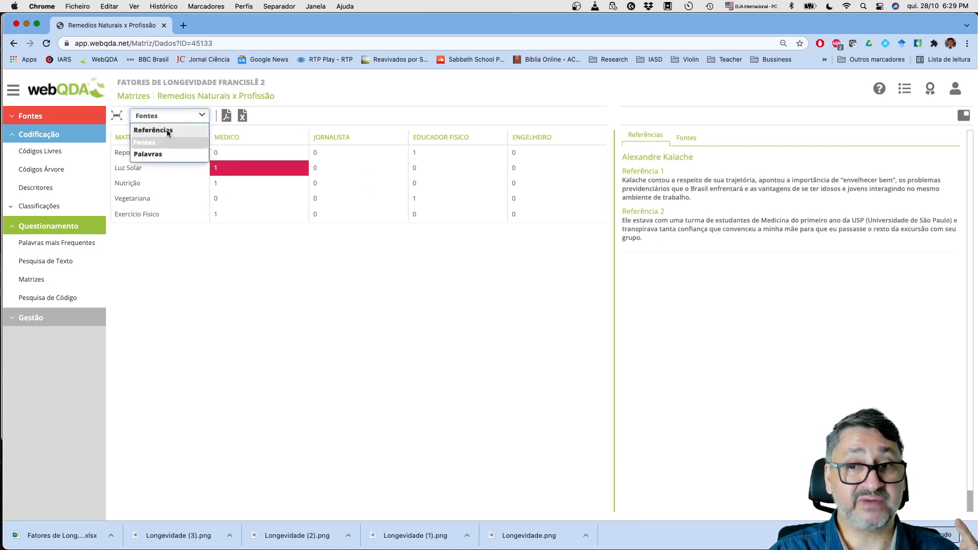
{"action": "left_click", "coordinate": [167, 130]}
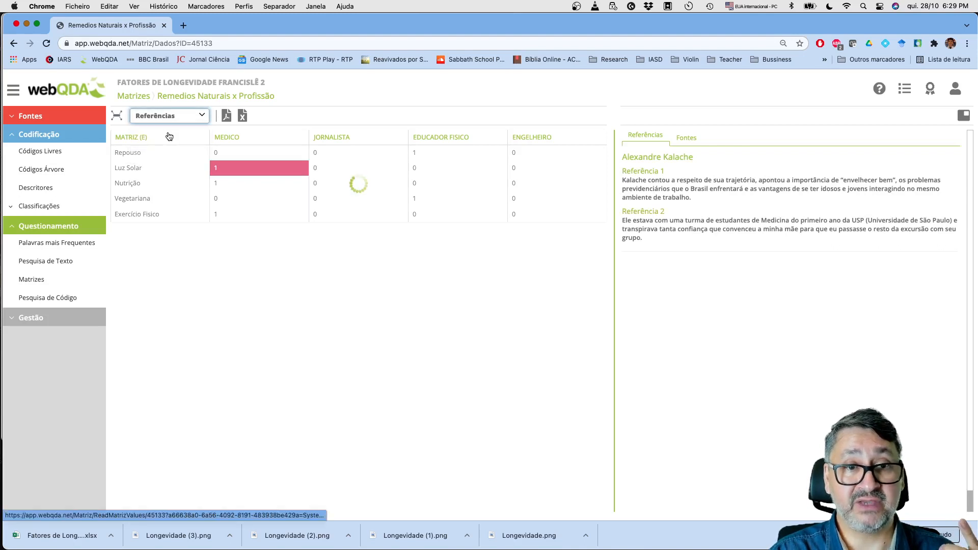
{"action": "left_click", "coordinate": [228, 167]}
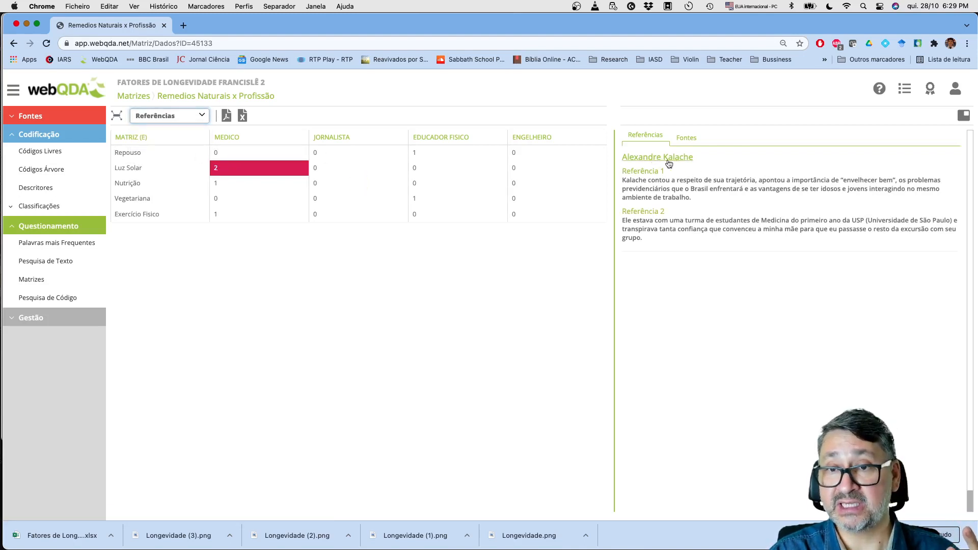
Show the matrix counts by Palavras and examine the passages for Medico under Luz Solar and Exercício Fisico and for Educador Fisico under Vegetariana and Repouso
{"action": "left_click", "coordinate": [189, 116]}
{"action": "left_click", "coordinate": [157, 154]}
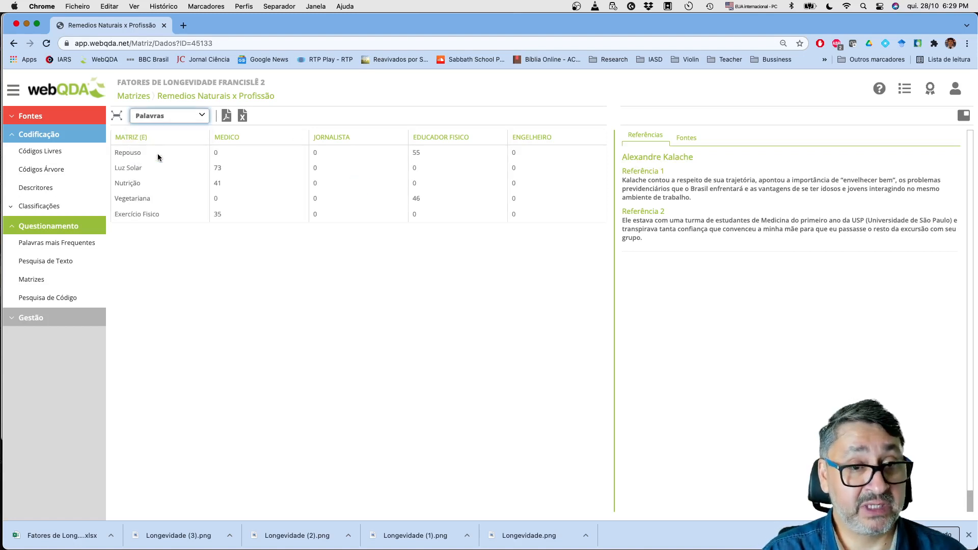
{"action": "left_click", "coordinate": [229, 168]}
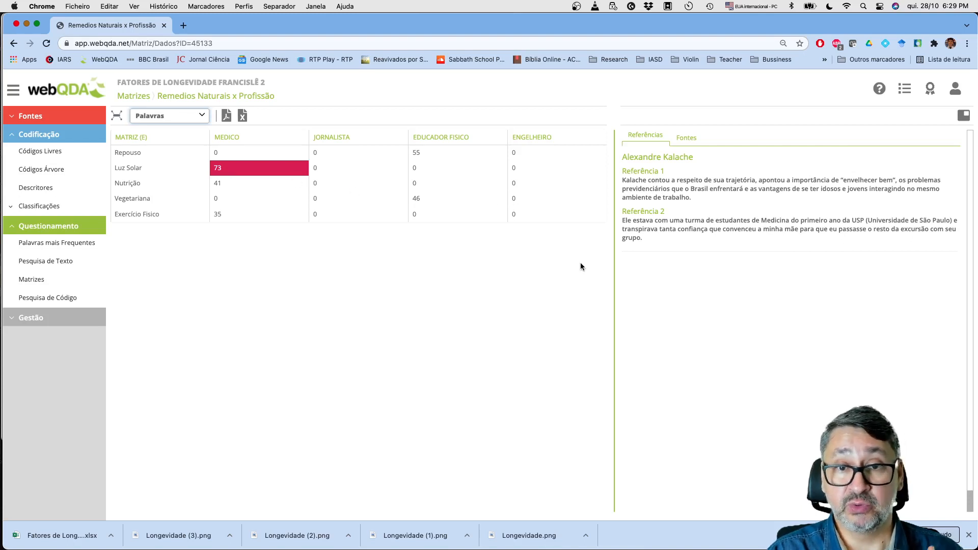
{"action": "left_click", "coordinate": [455, 198]}
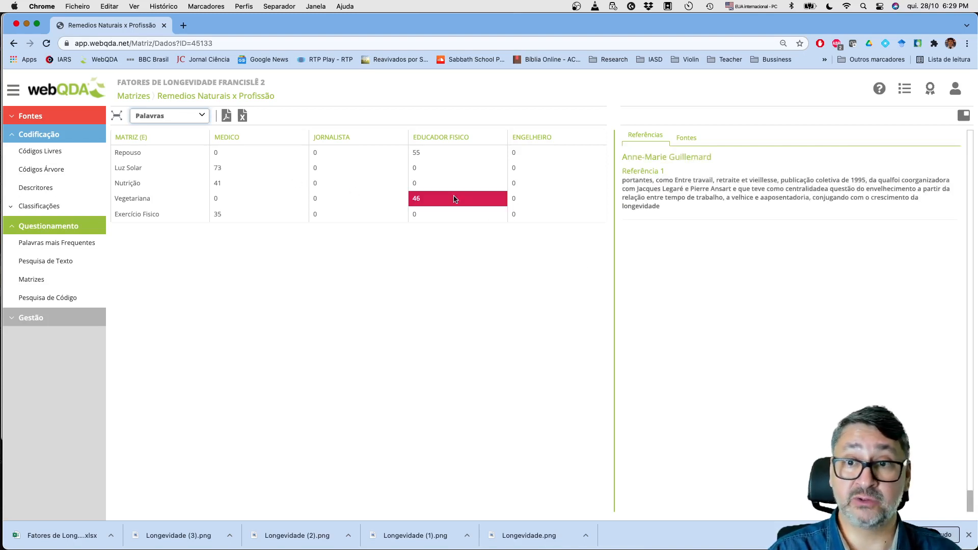
{"action": "left_click", "coordinate": [442, 149]}
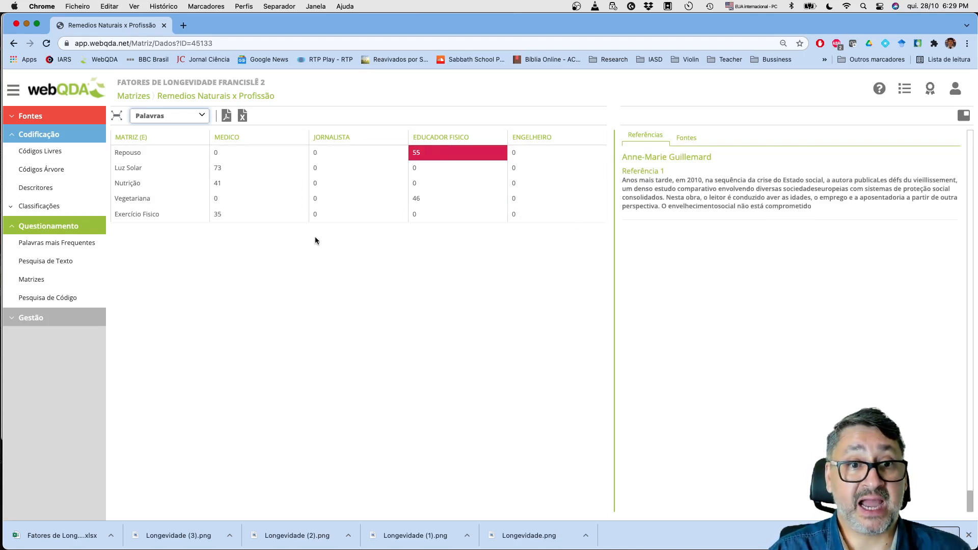
{"action": "left_click", "coordinate": [247, 214]}
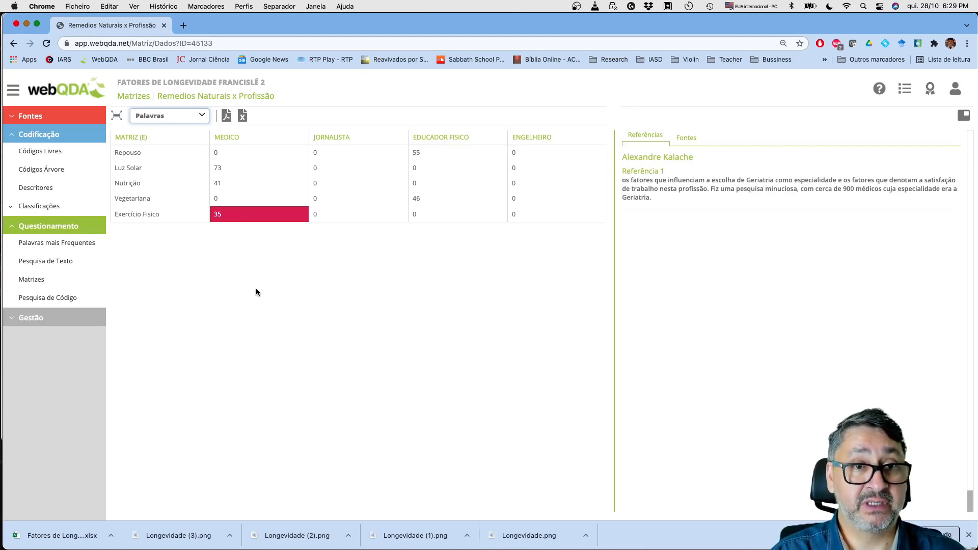
Look at the list of triangular matrices, and reopen the Remedios Naturais x Profissão matrix from the quadrangular list
{"action": "left_click", "coordinate": [52, 279]}
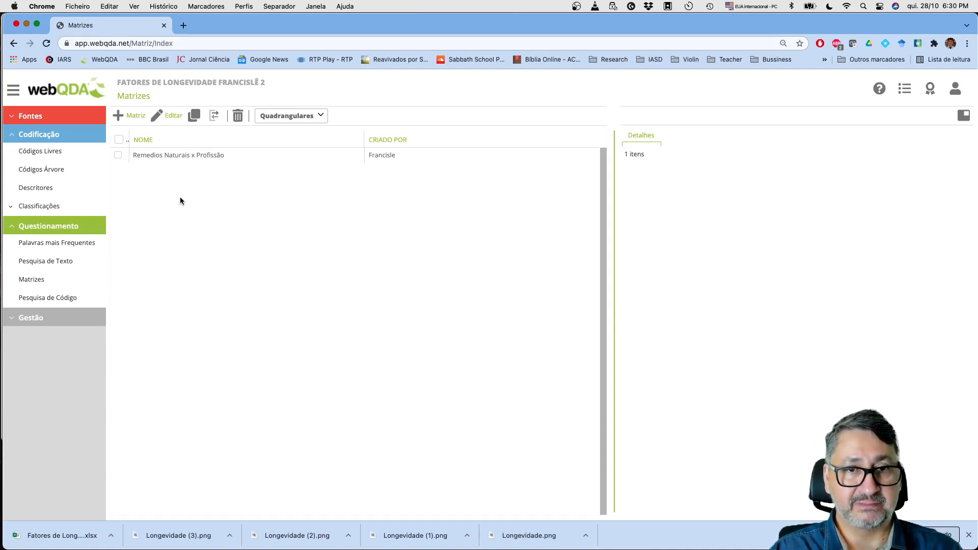
{"action": "left_click", "coordinate": [315, 117]}
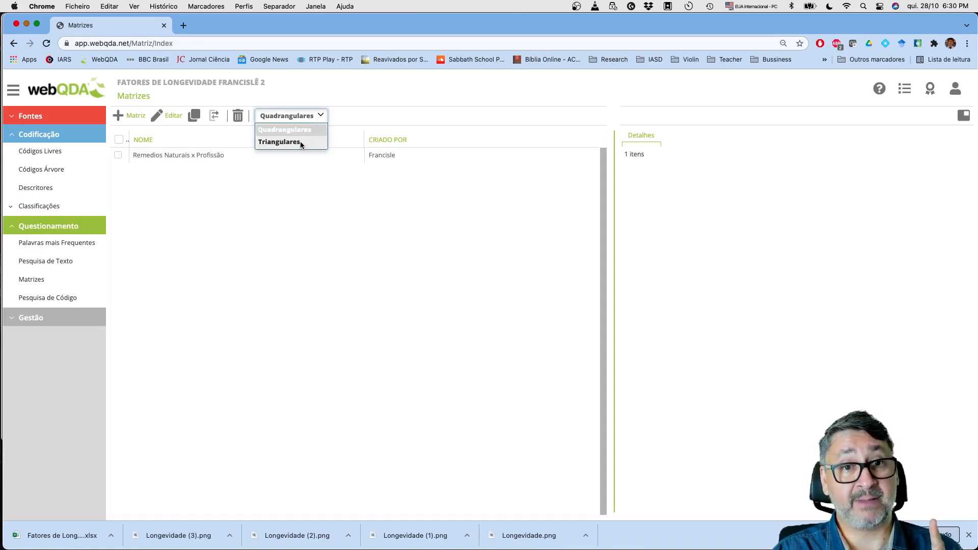
{"action": "left_click", "coordinate": [300, 142]}
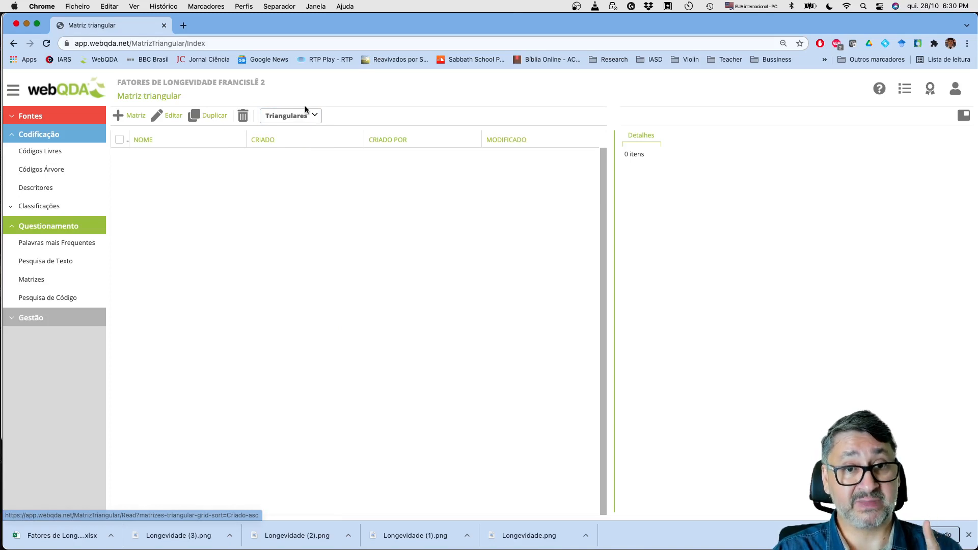
{"action": "left_click", "coordinate": [306, 117]}
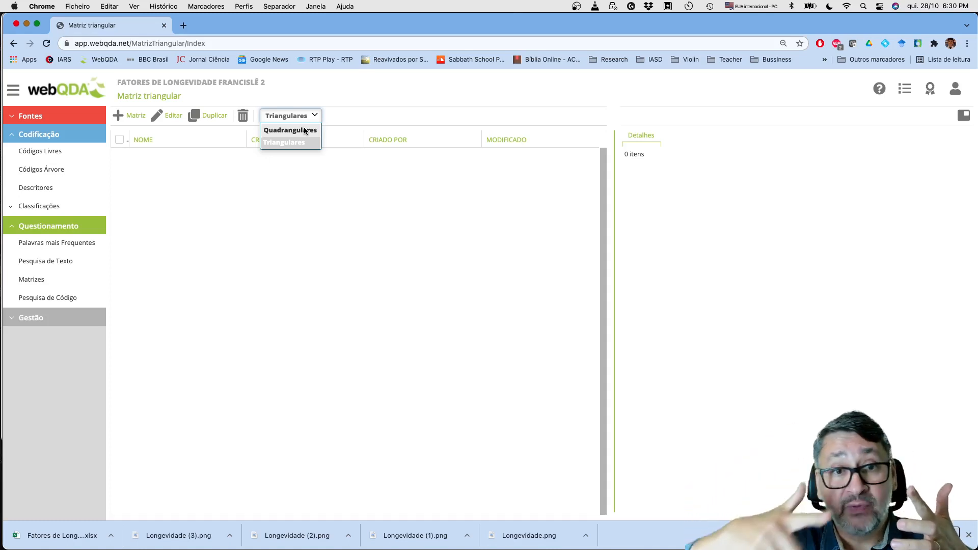
{"action": "left_click", "coordinate": [305, 131]}
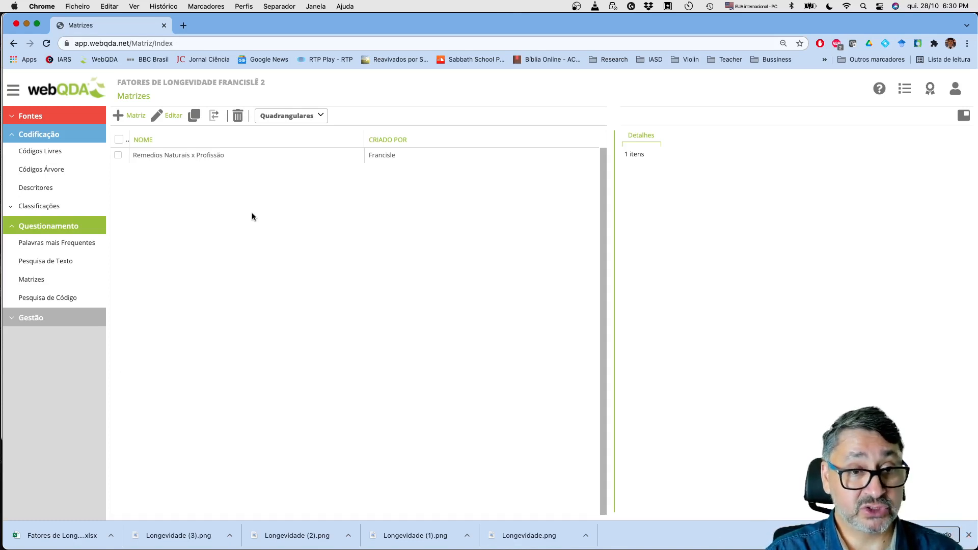
{"action": "left_click", "coordinate": [164, 155]}
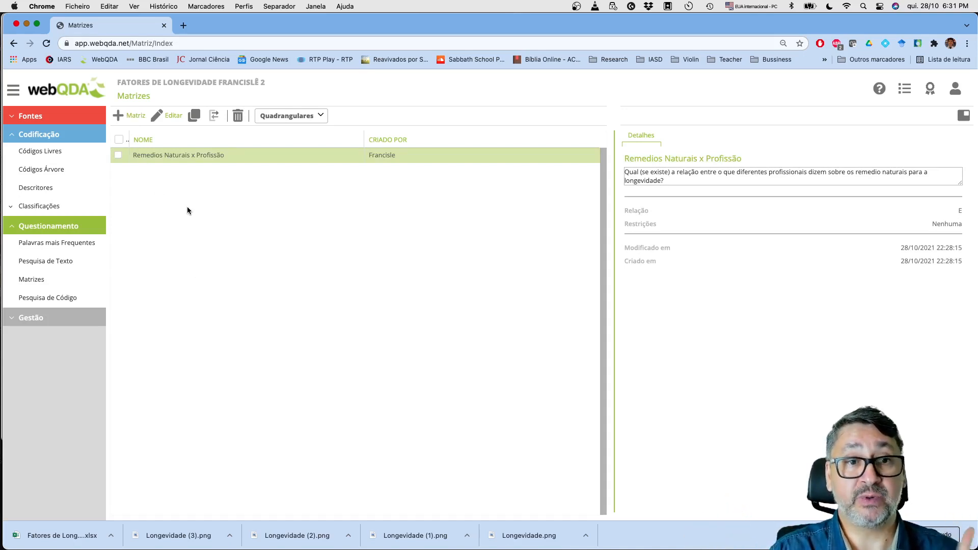
{"action": "double_click", "coordinate": [144, 156]}
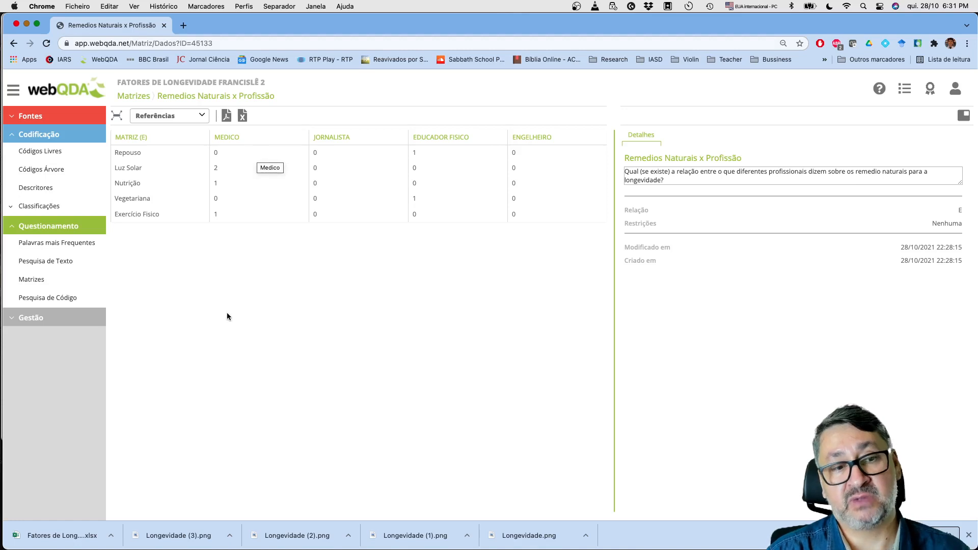
Create a new code search named "Remedios Naturais x Profissão x Sexo x Nacionalidade"
{"action": "left_click", "coordinate": [64, 300]}
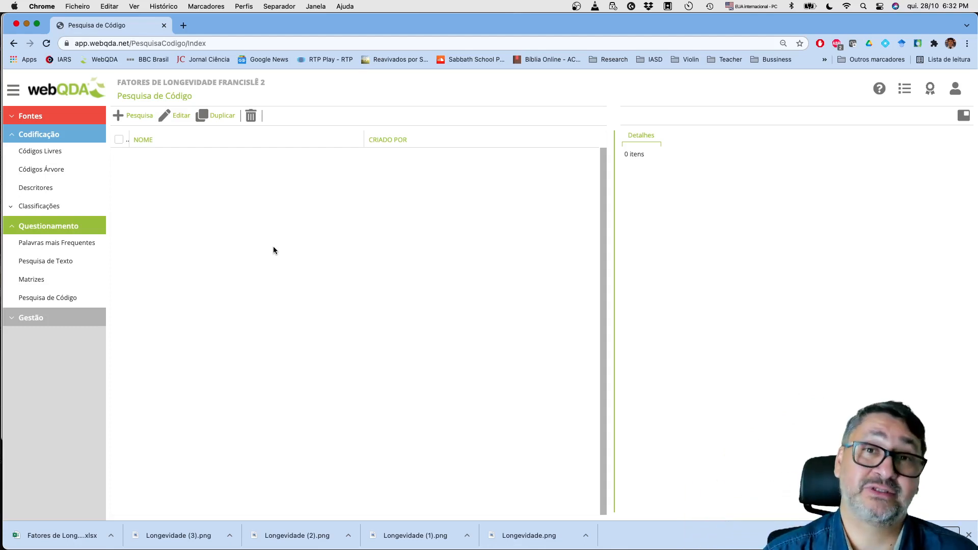
{"action": "left_click", "coordinate": [137, 119]}
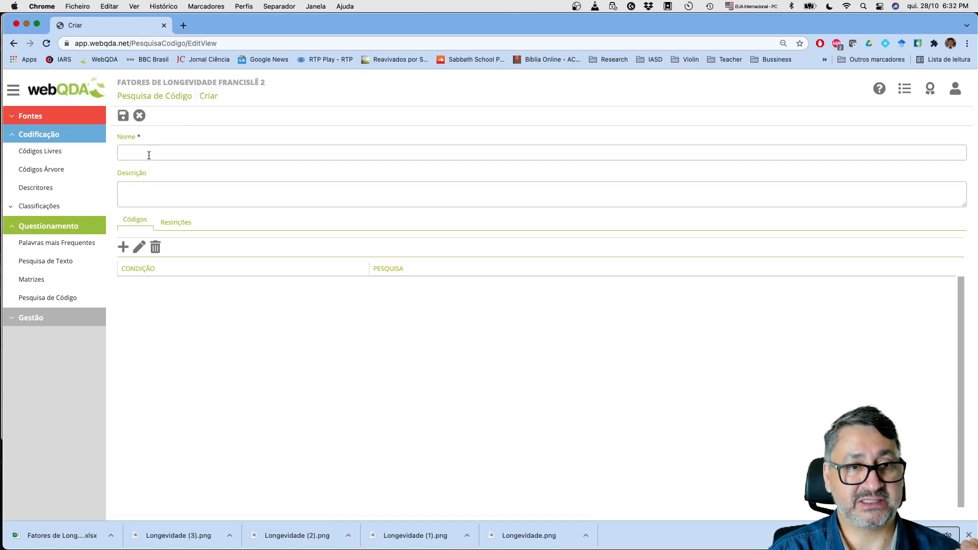
{"action": "left_click", "coordinate": [148, 155]}
{"action": "type", "text": "Remedios Naturais x Profissão"}
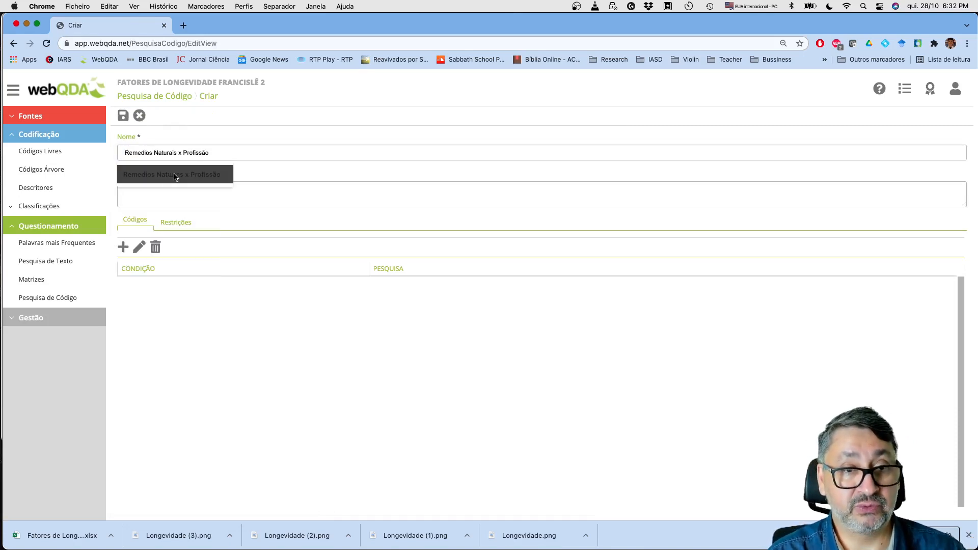
{"action": "left_click", "coordinate": [177, 172]}
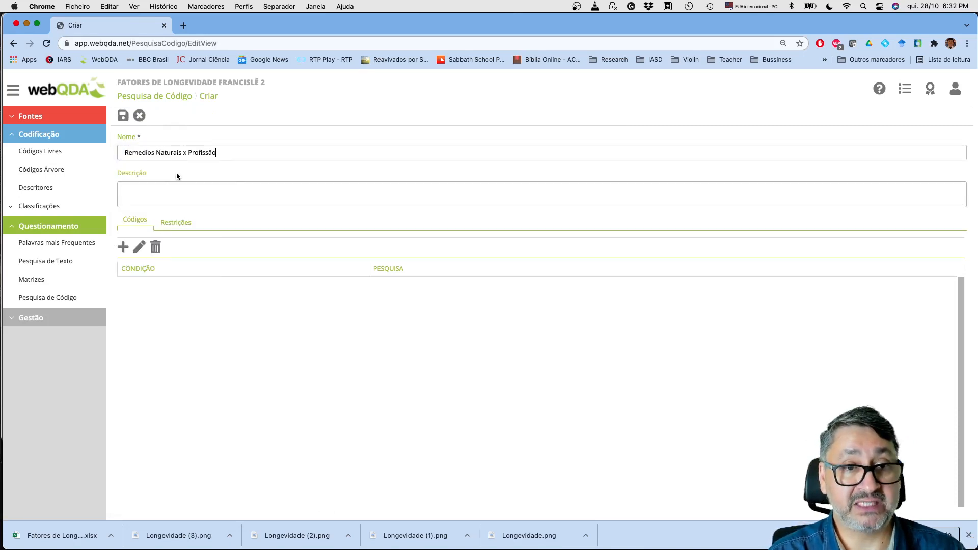
{"action": "left_click", "coordinate": [234, 153]}
{"action": "type", "text": "x"}
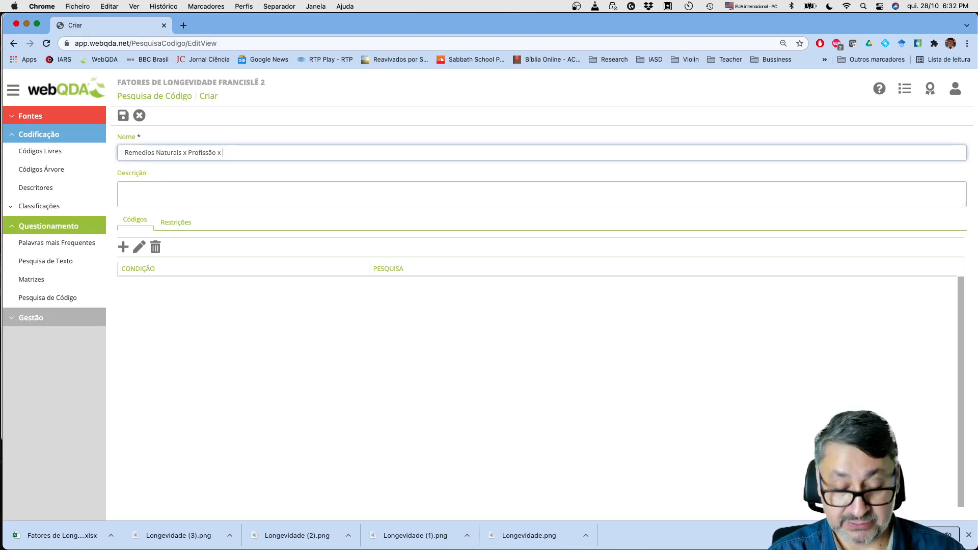
{"action": "type", "text": " Sexo x "}
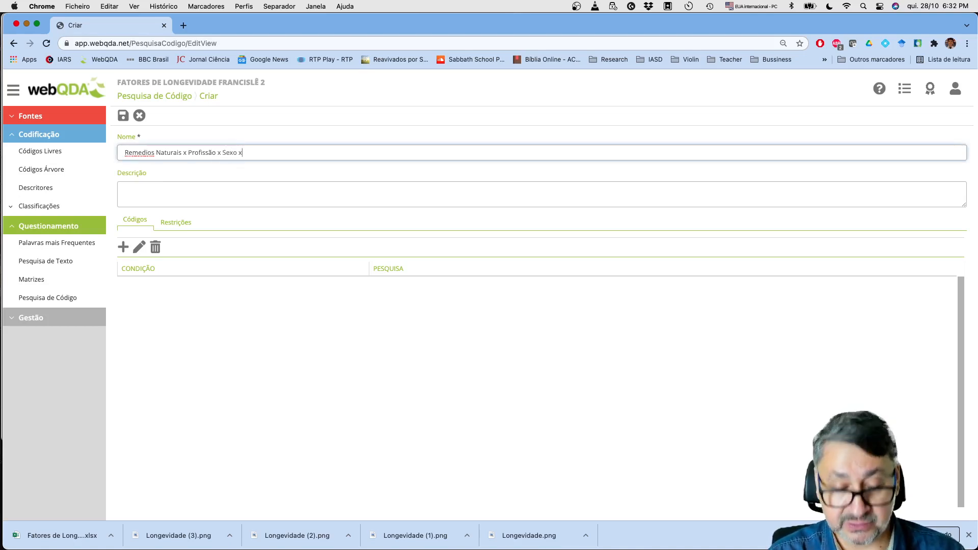
{"action": "type", "text": "Nacionalidade"}
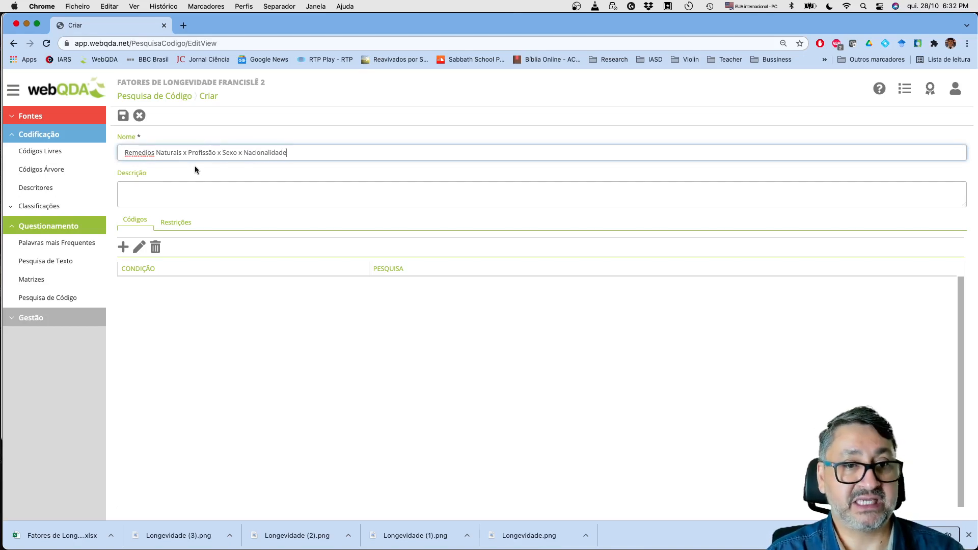
Add the tree code Repouso, under REMEDIOS NATURAIS, as the first code of the search
{"action": "left_click", "coordinate": [124, 248]}
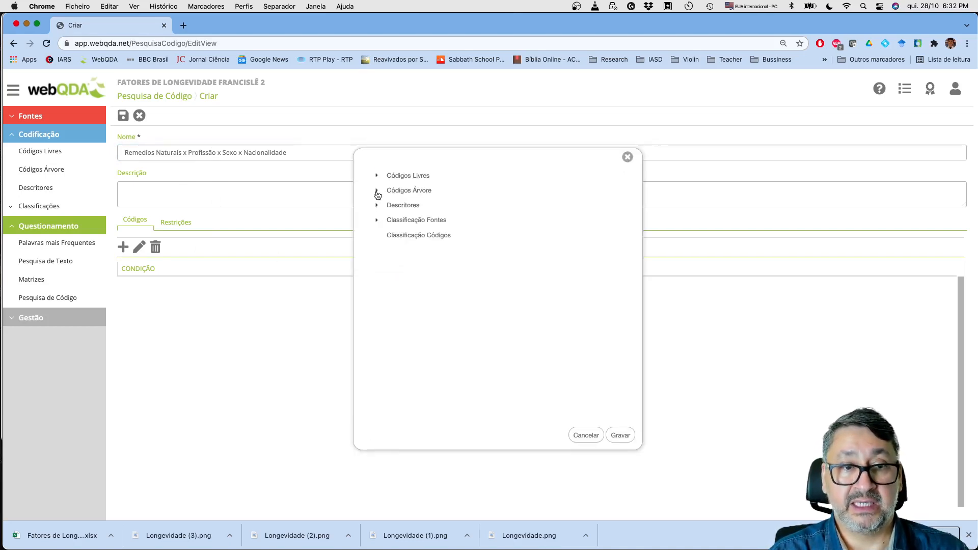
{"action": "left_click", "coordinate": [377, 192]}
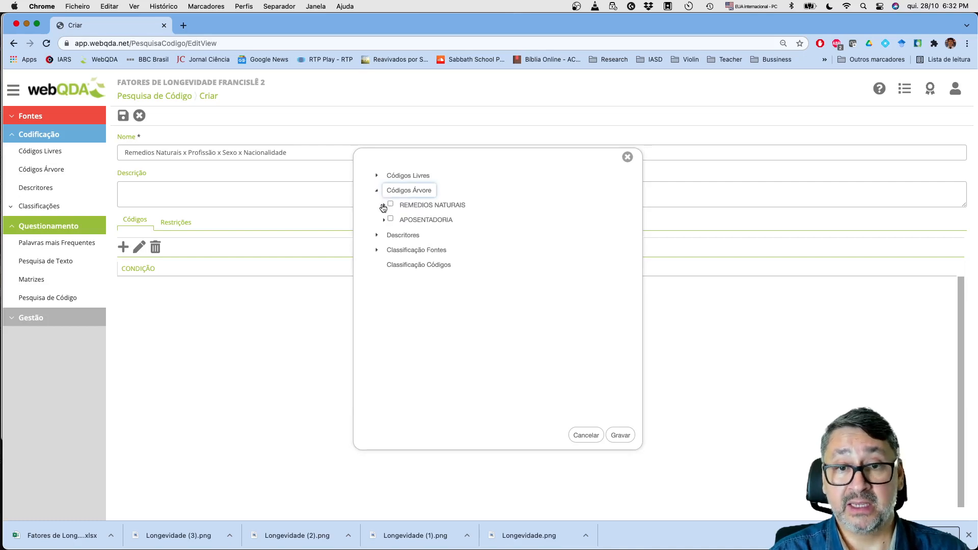
{"action": "left_click", "coordinate": [384, 206]}
{"action": "left_click", "coordinate": [399, 219]}
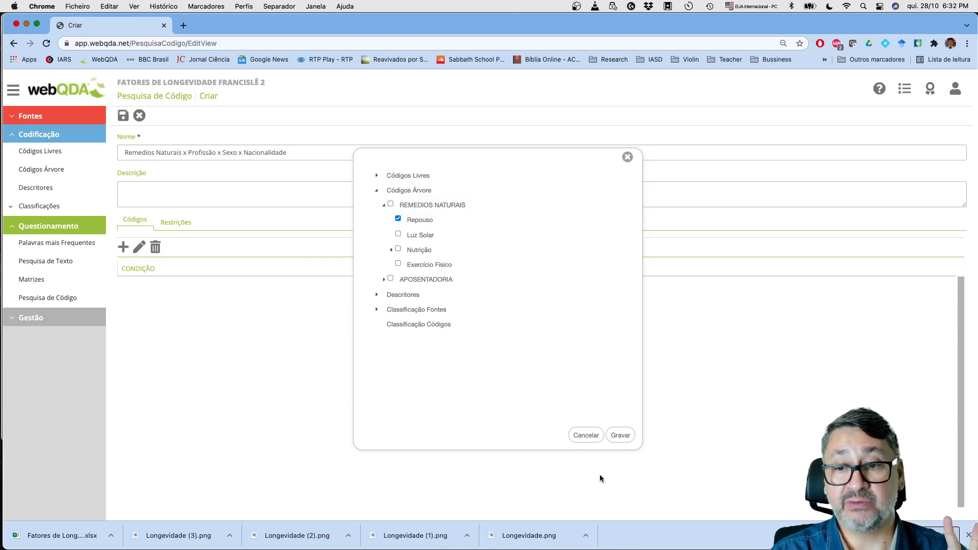
{"action": "left_click", "coordinate": [622, 437]}
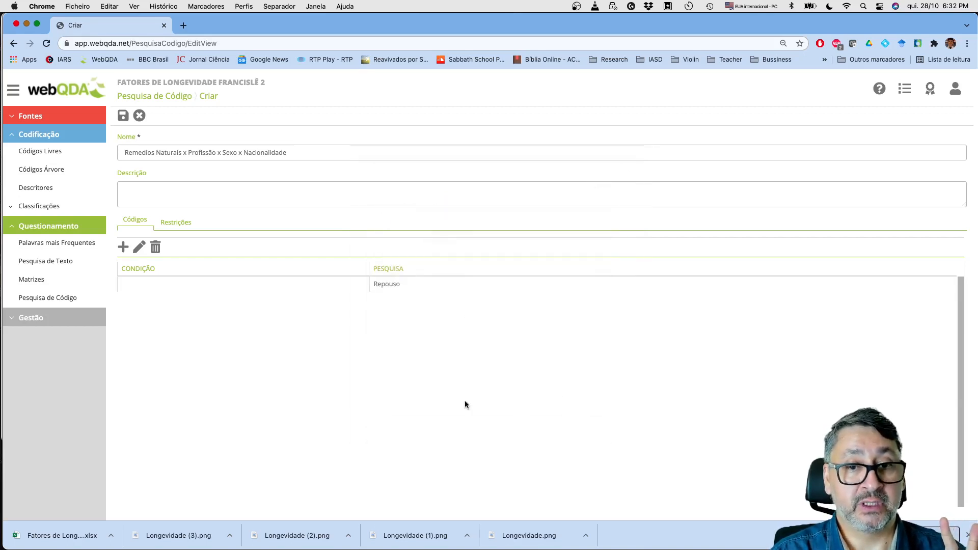
Add the interviewees' profession Medico from the source classification to the code search
{"action": "left_click", "coordinate": [123, 248]}
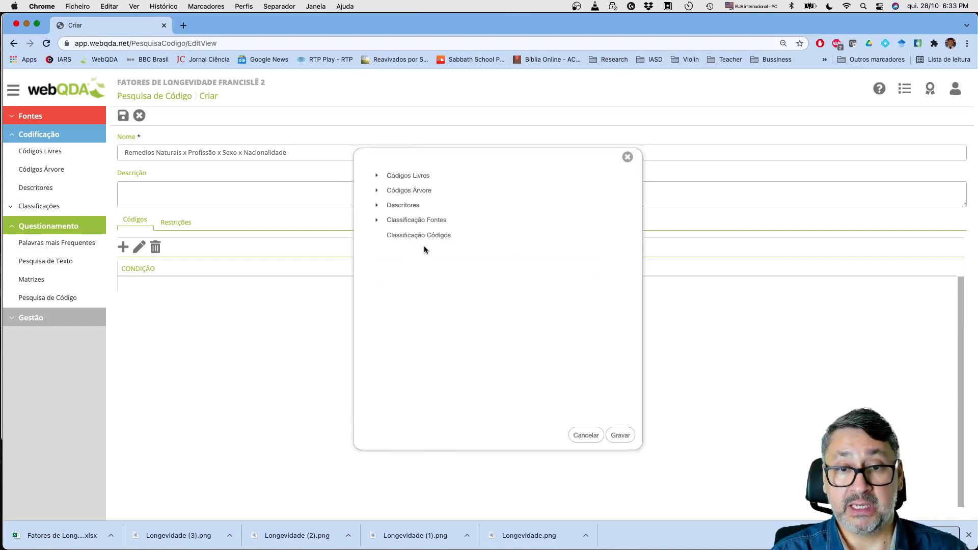
{"action": "left_click", "coordinate": [377, 221]}
{"action": "left_click", "coordinate": [384, 235]}
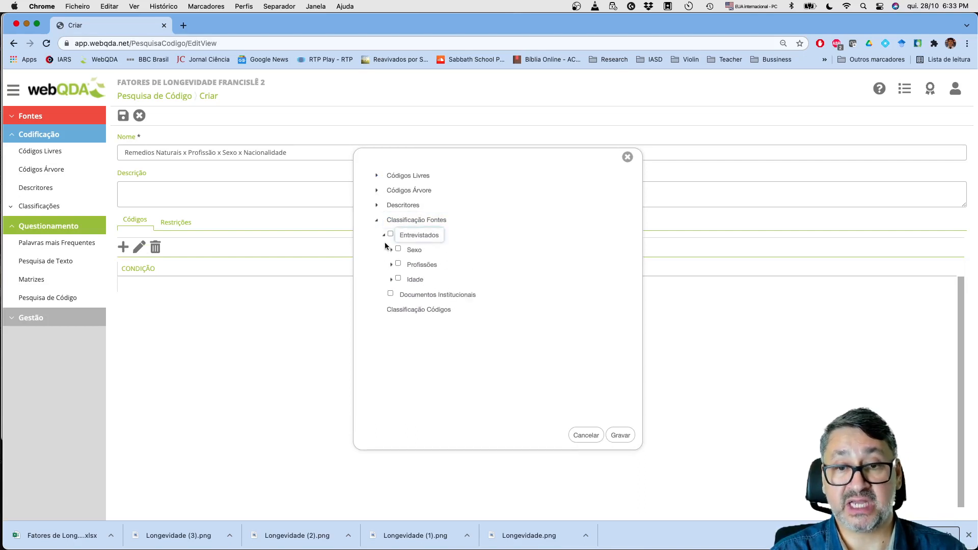
{"action": "left_click", "coordinate": [392, 250]}
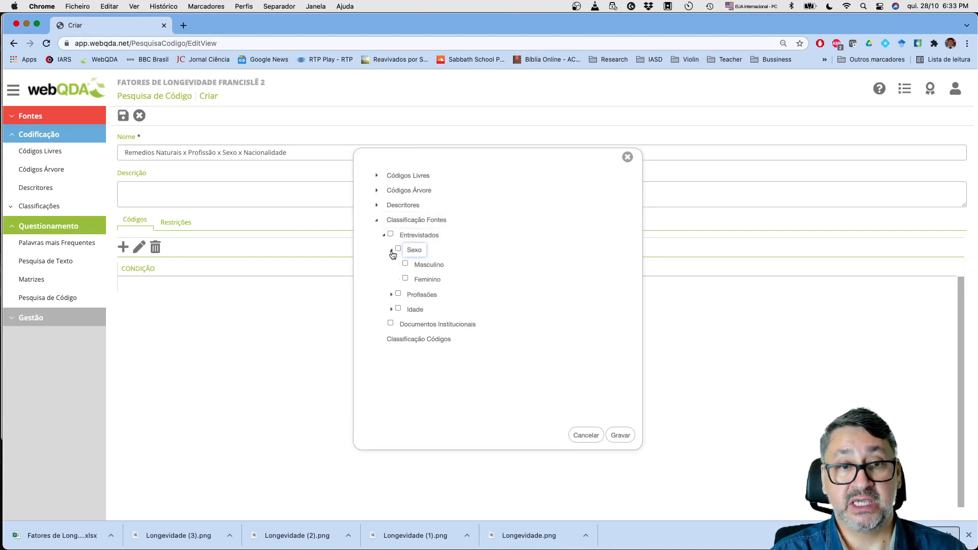
{"action": "left_click", "coordinate": [391, 295]}
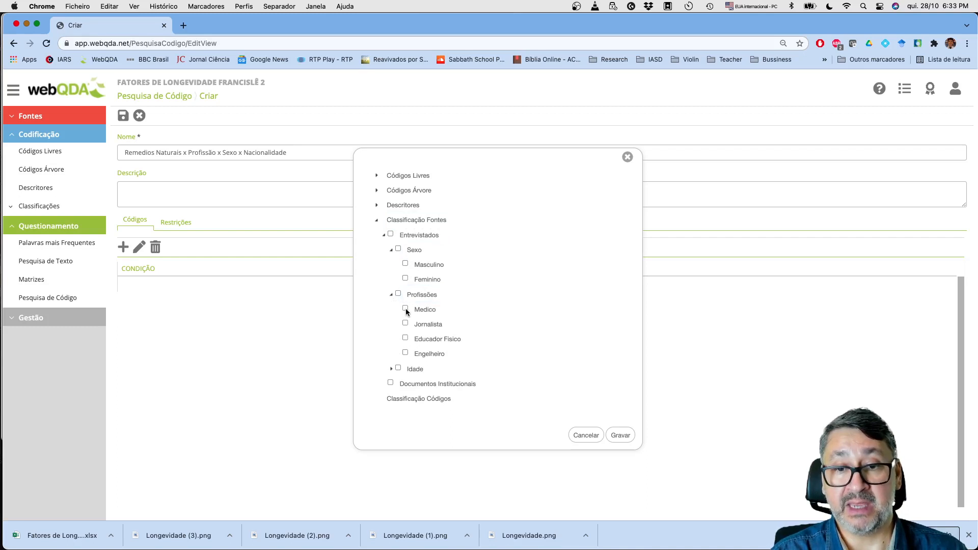
{"action": "left_click", "coordinate": [406, 309]}
{"action": "left_click", "coordinate": [621, 437]}
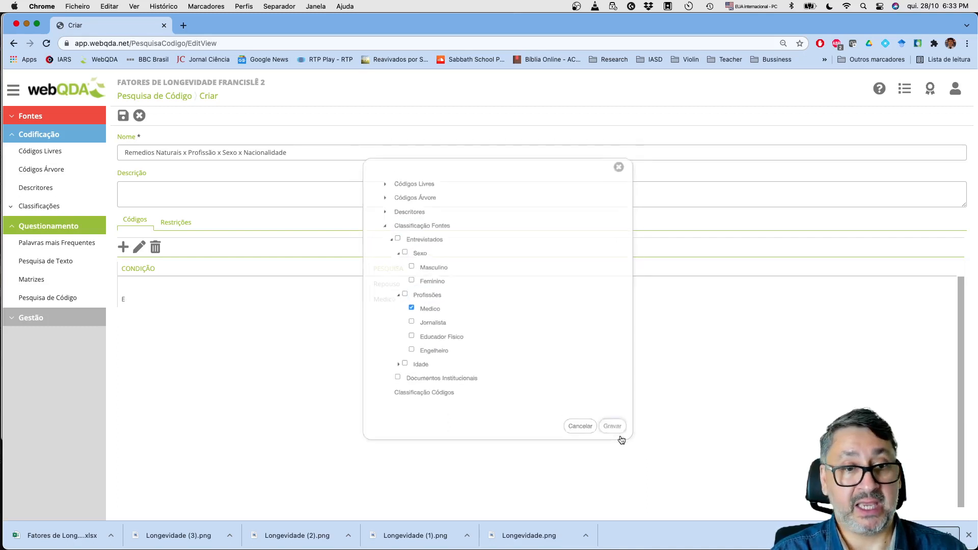
Examine the condition options available for the Medico row of the search, keeping E
{"action": "left_click", "coordinate": [148, 305]}
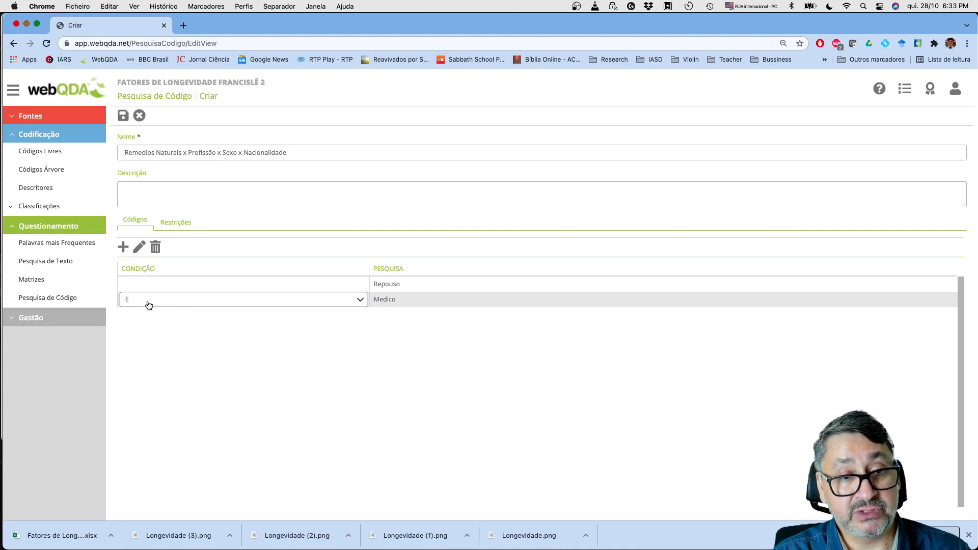
{"action": "left_click", "coordinate": [360, 300]}
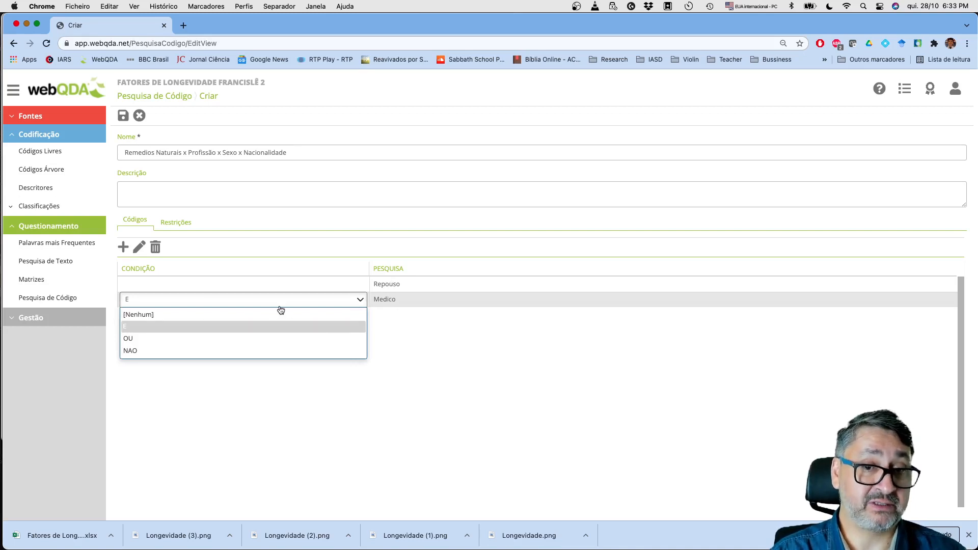
{"action": "mouse_move", "coordinate": [280, 311]}
{"action": "left_mouse_down"}
{"action": "mouse_move", "coordinate": [396, 338]}
{"action": "mouse_move", "coordinate": [277, 316]}
{"action": "mouse_move", "coordinate": [286, 308]}
{"action": "left_mouse_up"}
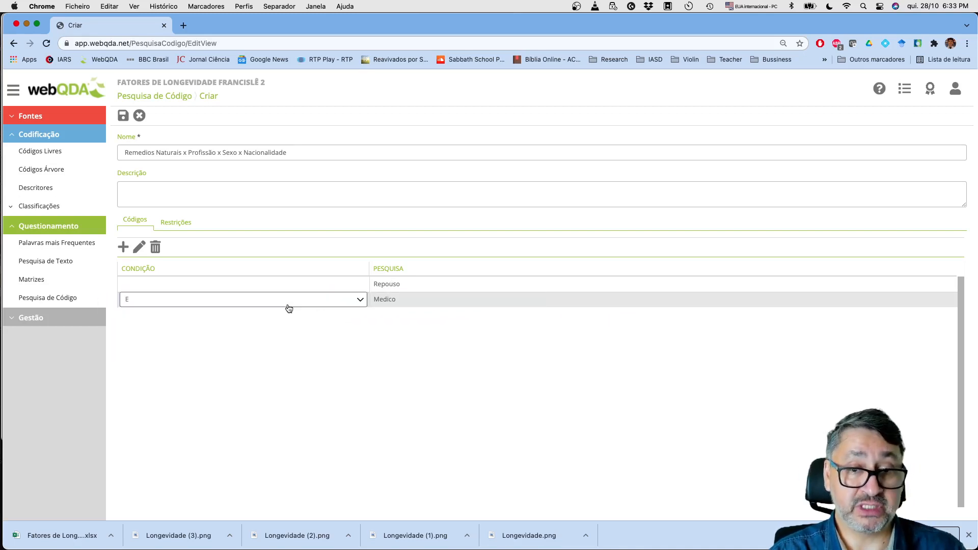
Add the tree code Luz Solar, under REMEDIOS NATURAIS, to the code search
{"action": "left_click", "coordinate": [123, 248]}
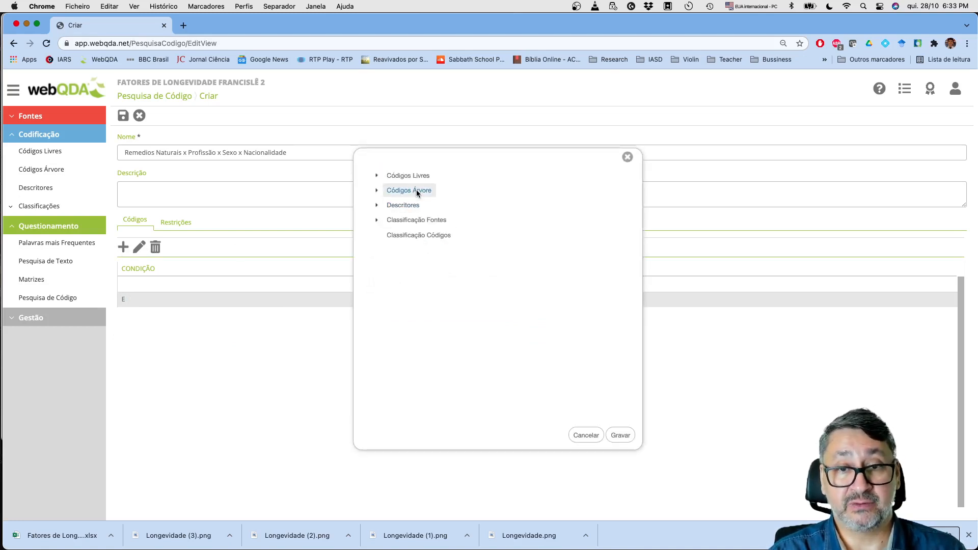
{"action": "left_click", "coordinate": [417, 190]}
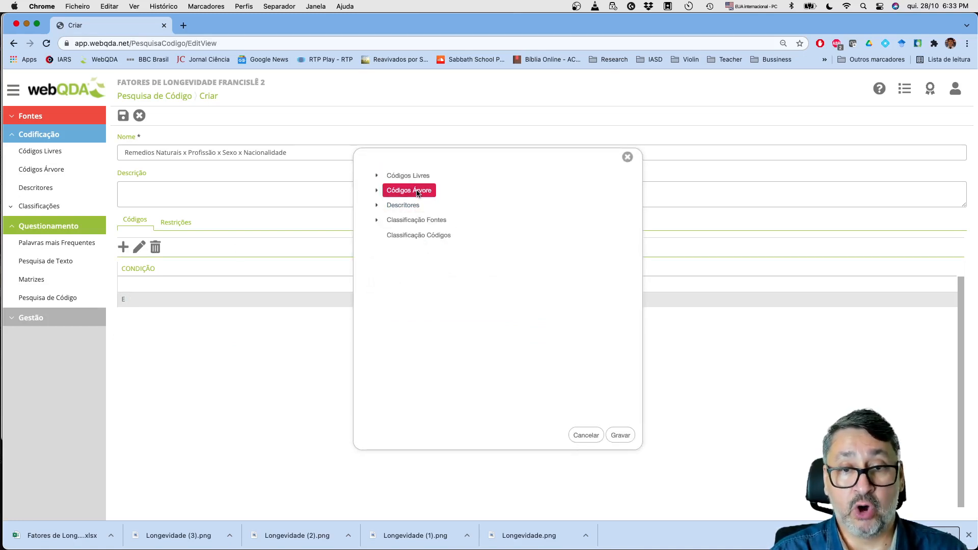
{"action": "left_click", "coordinate": [377, 192]}
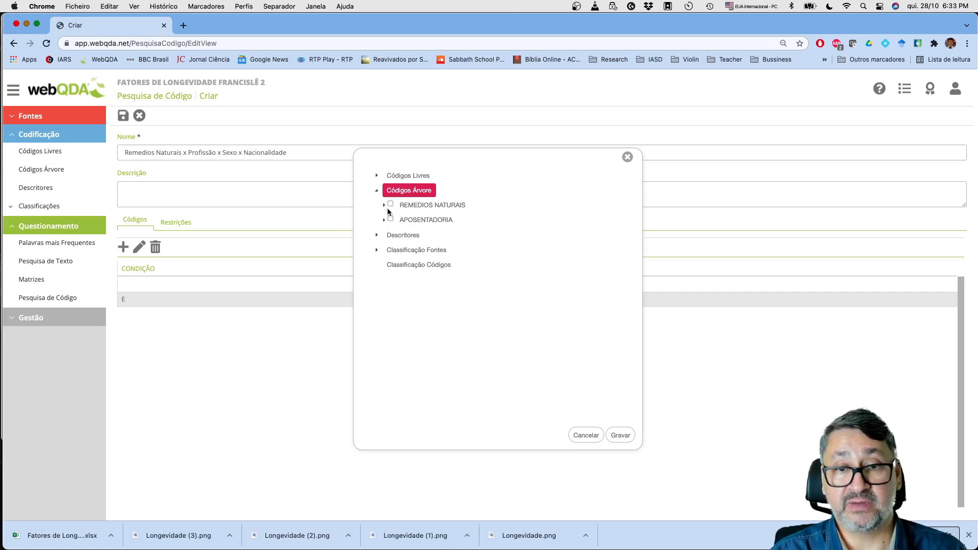
{"action": "left_click", "coordinate": [383, 206]}
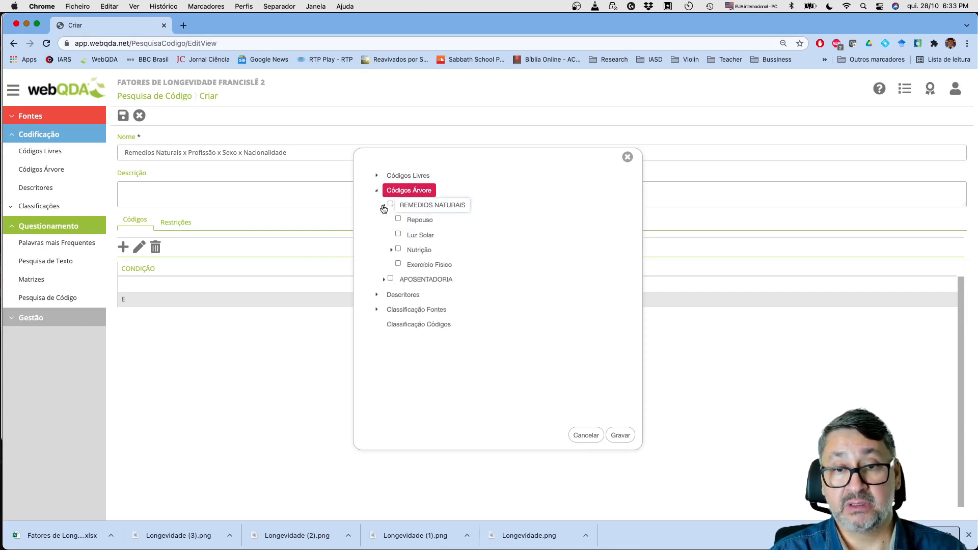
{"action": "left_click", "coordinate": [420, 235]}
{"action": "left_click", "coordinate": [398, 234]}
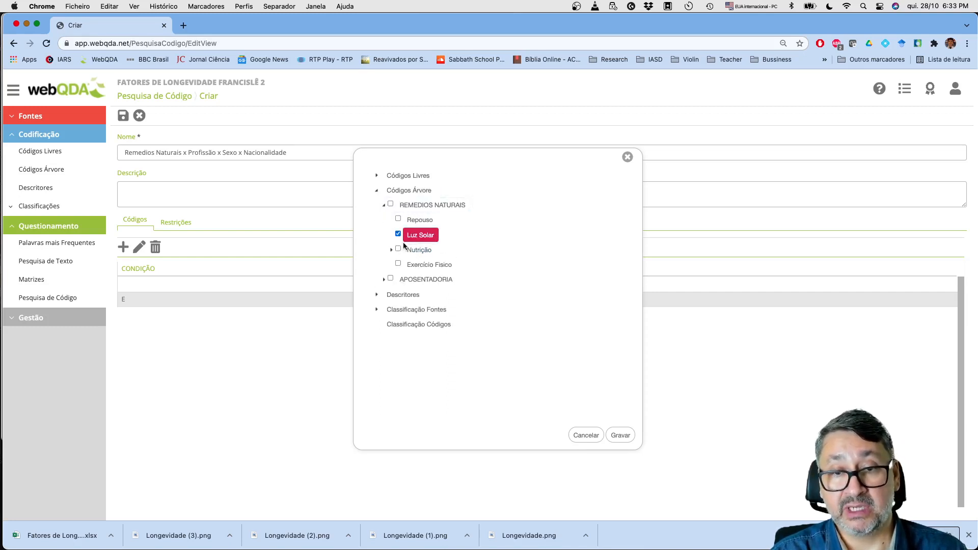
{"action": "left_click", "coordinate": [621, 437]}
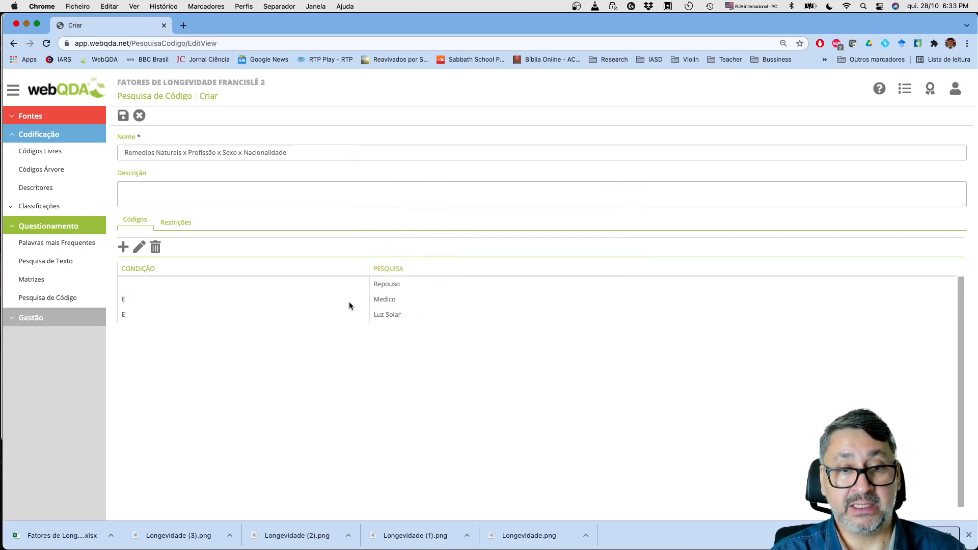
Add the interviewees' sex attribute Masculino from the source classification to the code search
{"action": "left_click", "coordinate": [123, 247]}
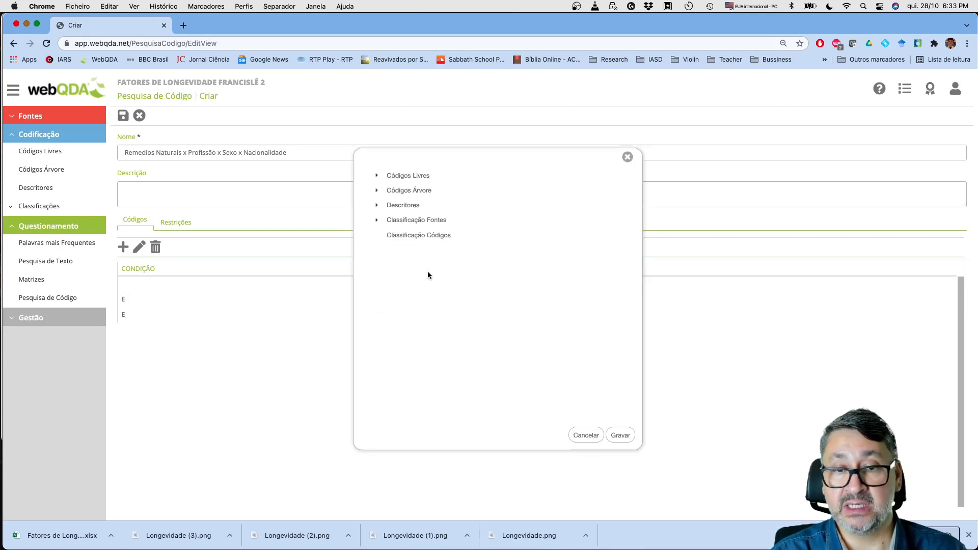
{"action": "left_click", "coordinate": [377, 221]}
{"action": "left_click", "coordinate": [384, 235]}
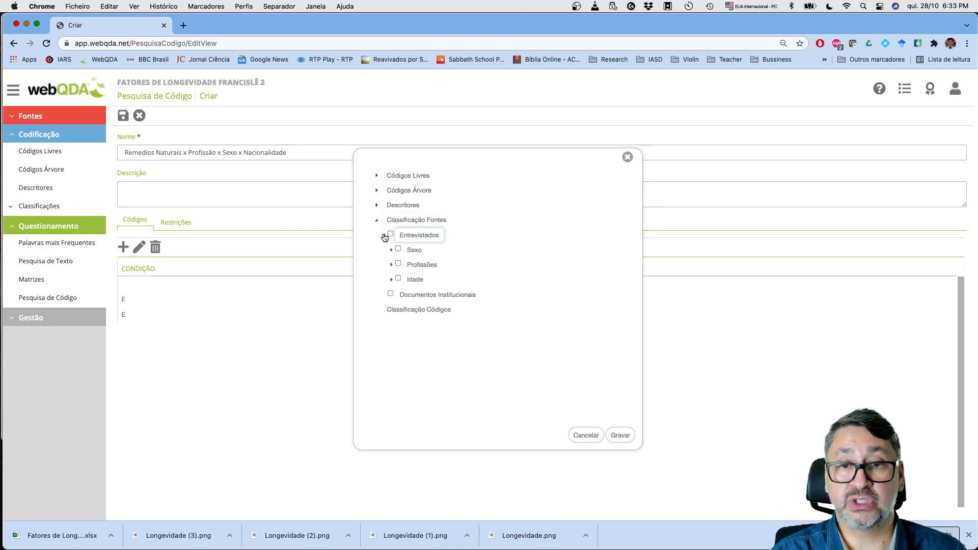
{"action": "left_click", "coordinate": [391, 265]}
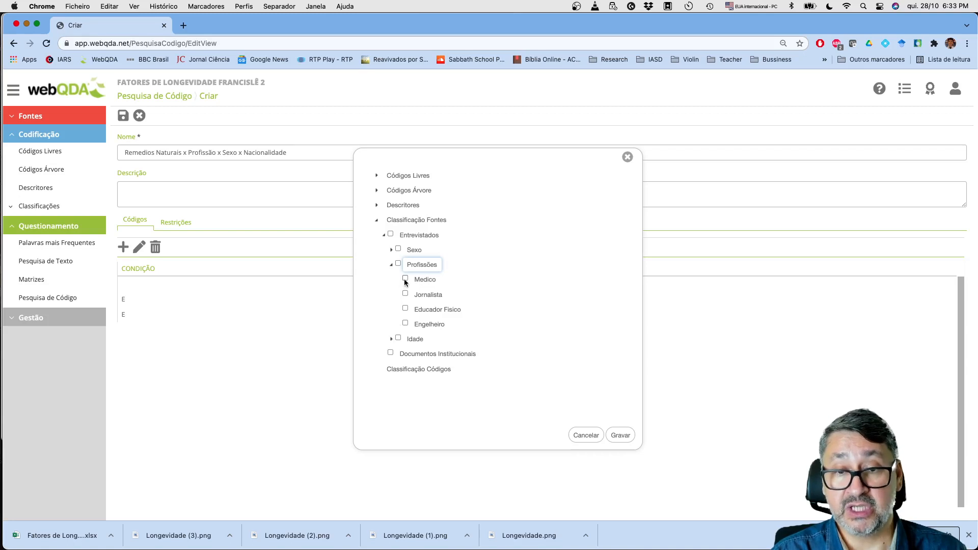
{"action": "left_click", "coordinate": [391, 250]}
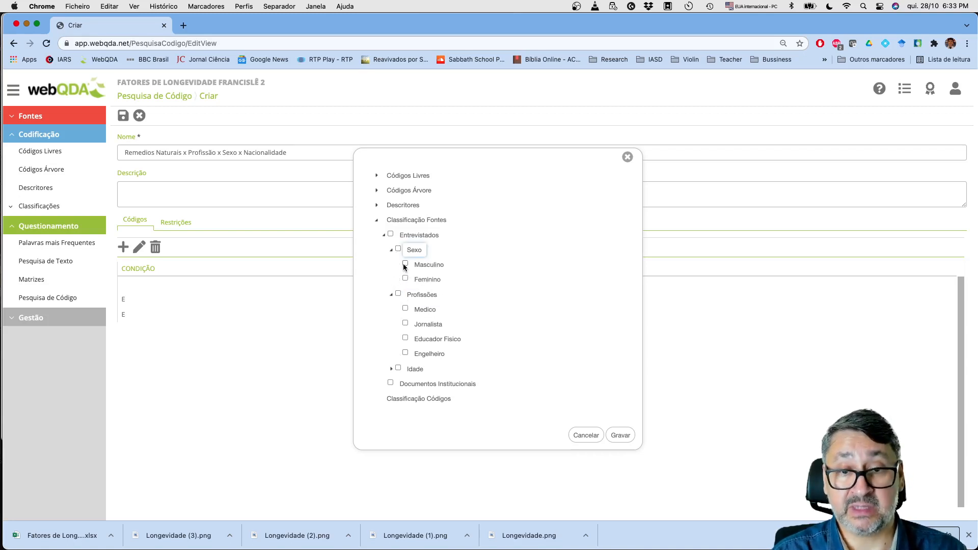
{"action": "left_click", "coordinate": [405, 264]}
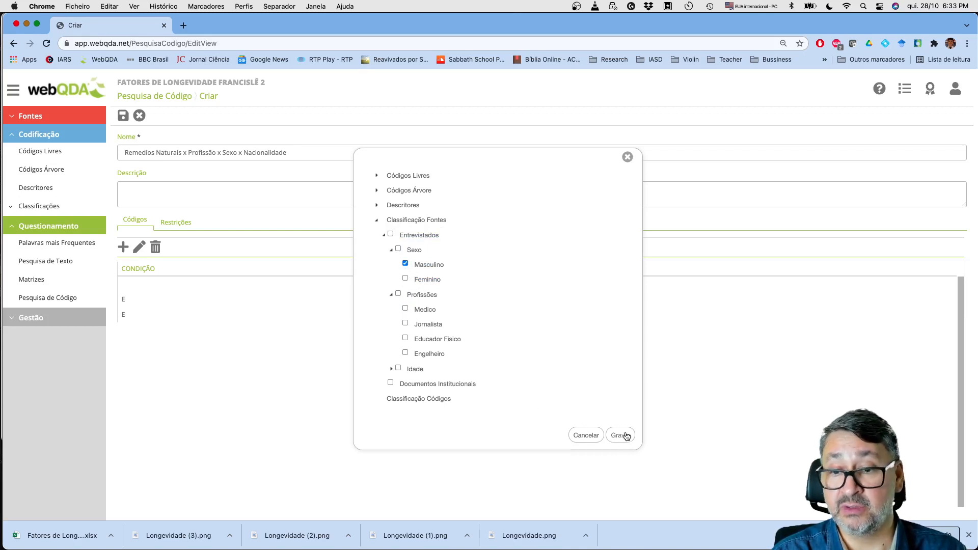
{"action": "left_click", "coordinate": [621, 436]}
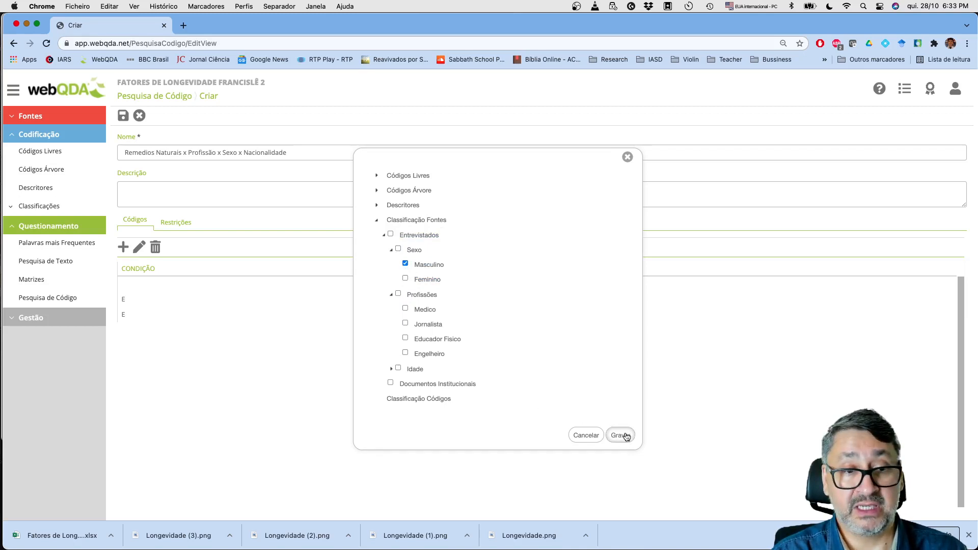
Set the condition of the Medico, Luz Solar and Masculino rows of the search to OU
{"action": "left_click", "coordinate": [148, 301]}
{"action": "left_click", "coordinate": [149, 303]}
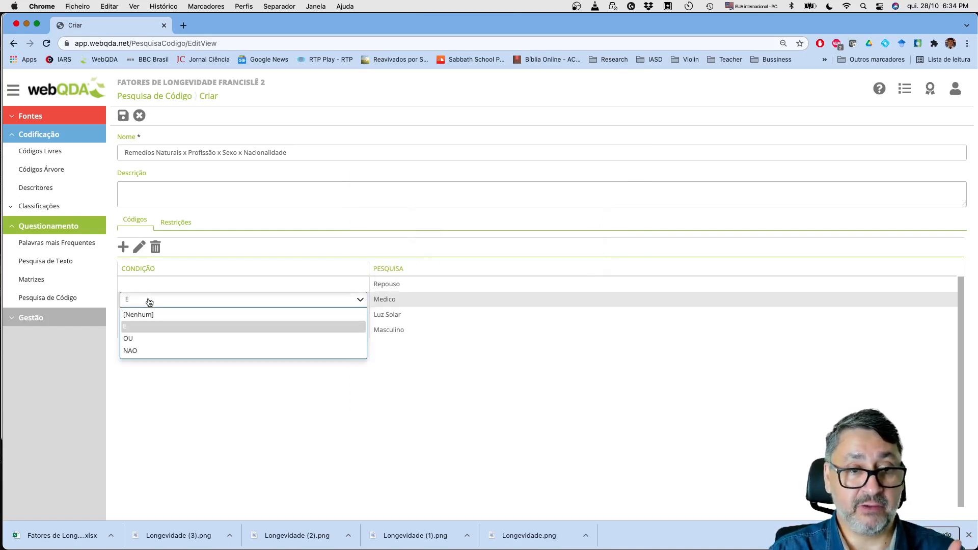
{"action": "left_click", "coordinate": [135, 333]}
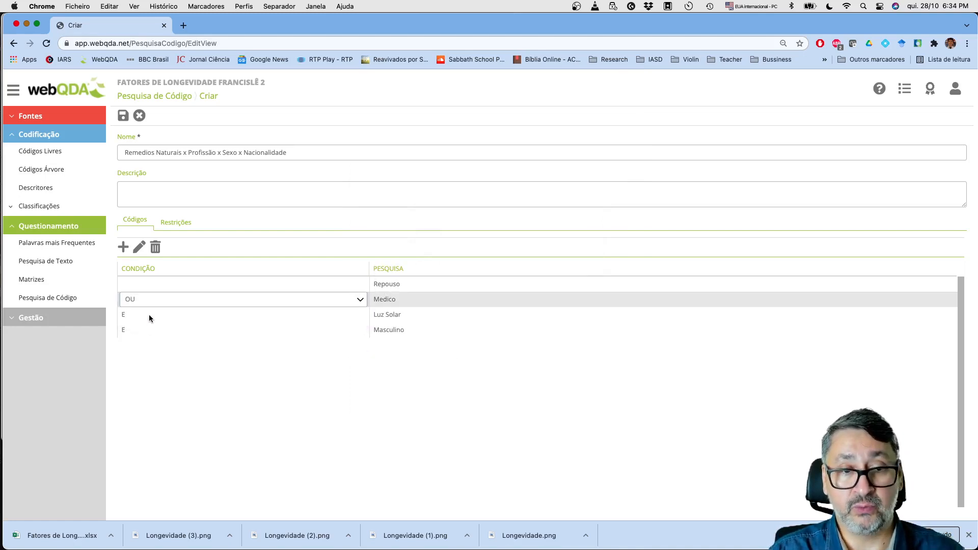
{"action": "left_click", "coordinate": [150, 316]}
{"action": "left_click", "coordinate": [151, 319]}
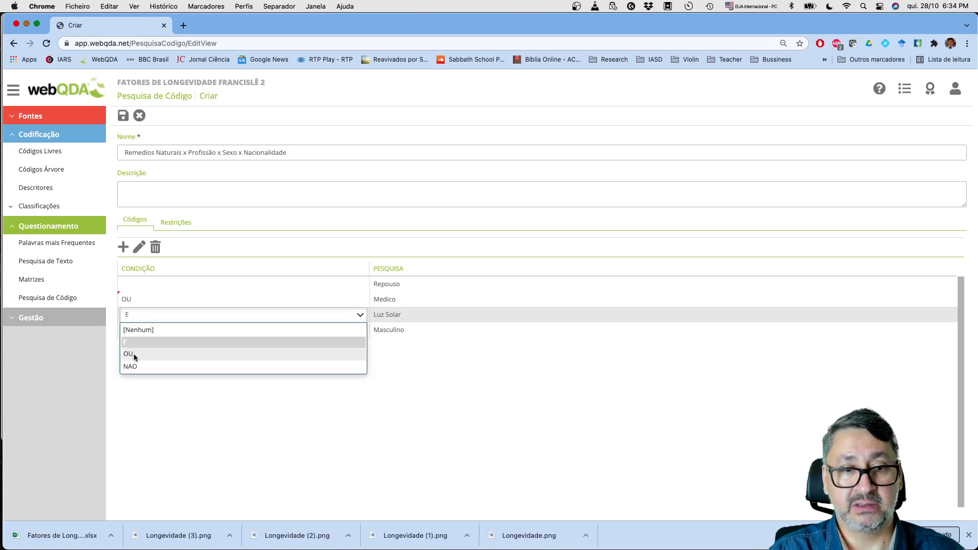
{"action": "left_click", "coordinate": [133, 354]}
{"action": "left_click", "coordinate": [161, 334]}
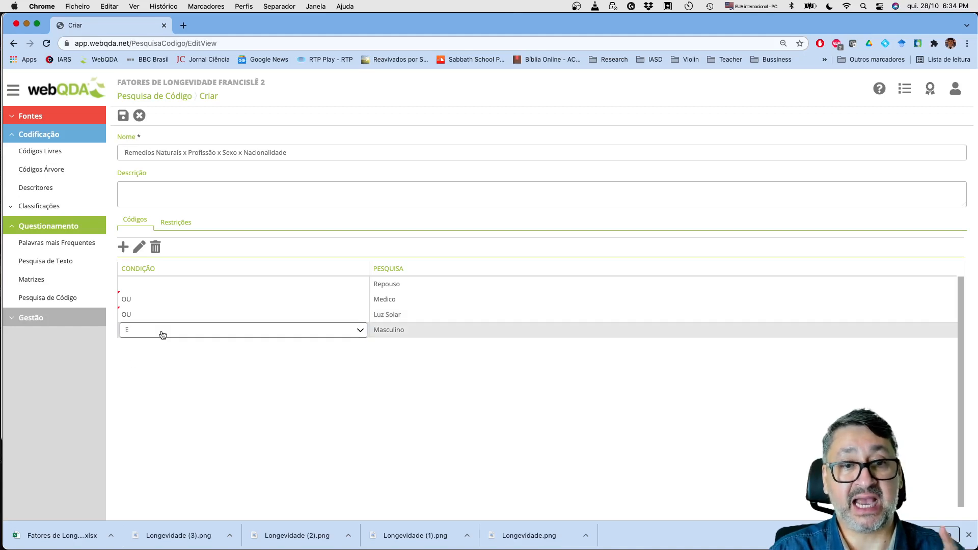
{"action": "left_click", "coordinate": [162, 335]}
{"action": "left_click", "coordinate": [143, 366]}
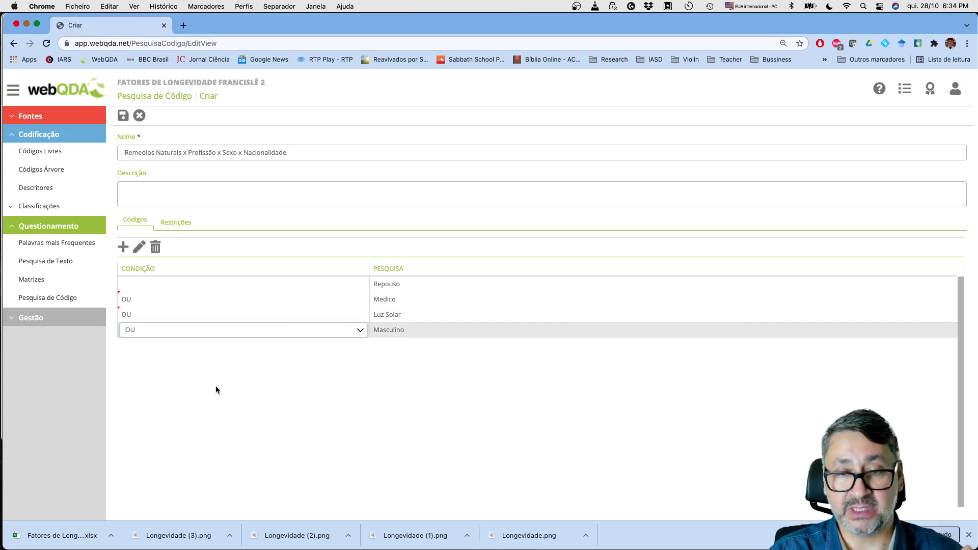
Describe the code search as "Quais são referencias dos entrevistados sobre X Y Z R?" and save it
{"action": "left_click", "coordinate": [131, 194]}
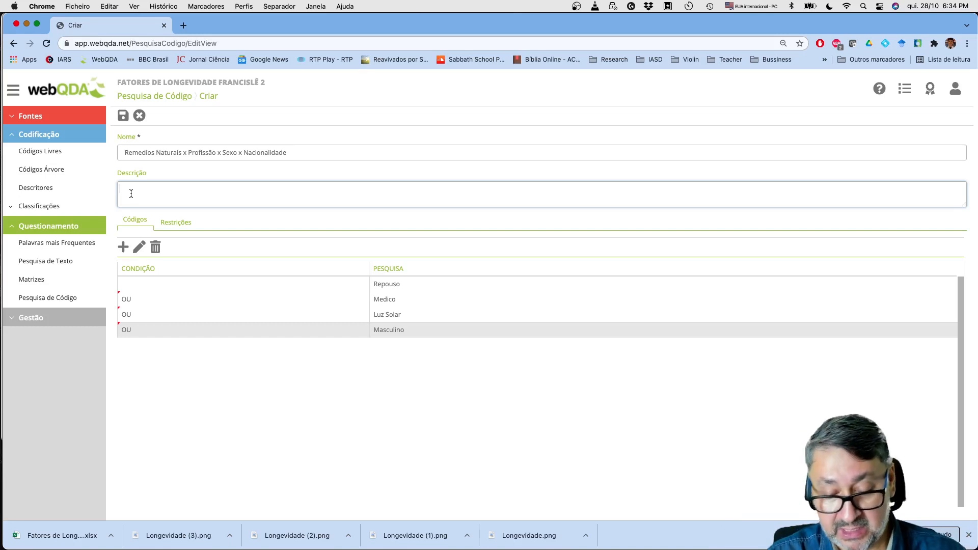
{"action": "type", "text": "Quais "}
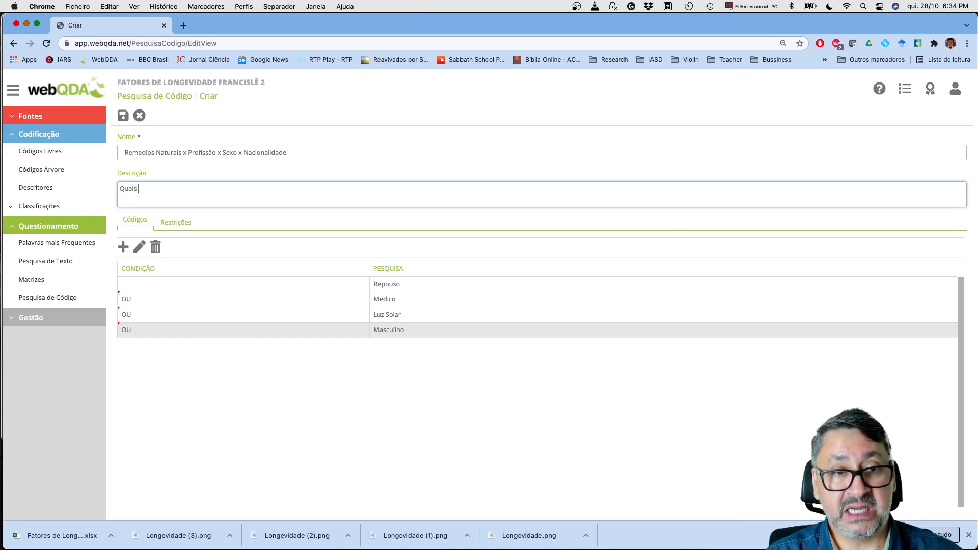
{"action": "type", "text": "sã"}
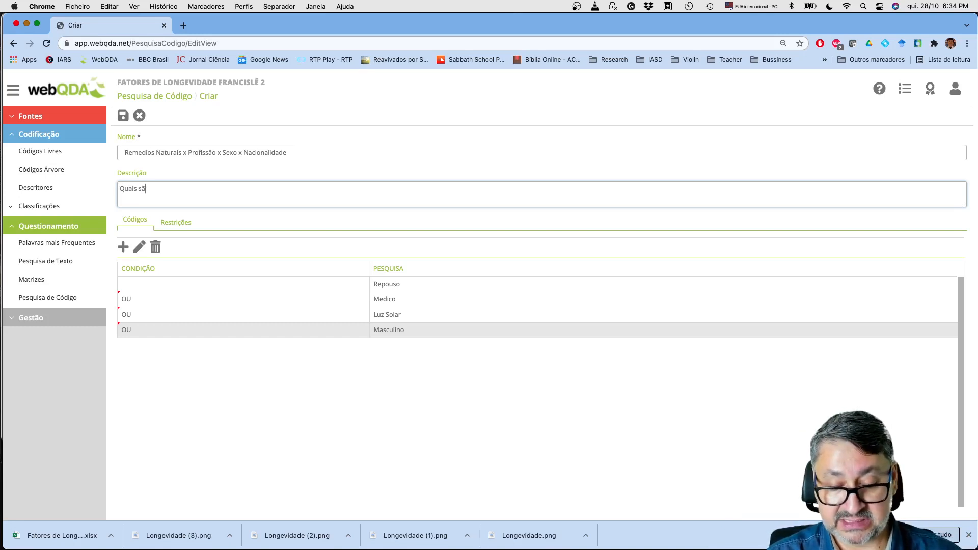
{"action": "type", "text": "o referenc"}
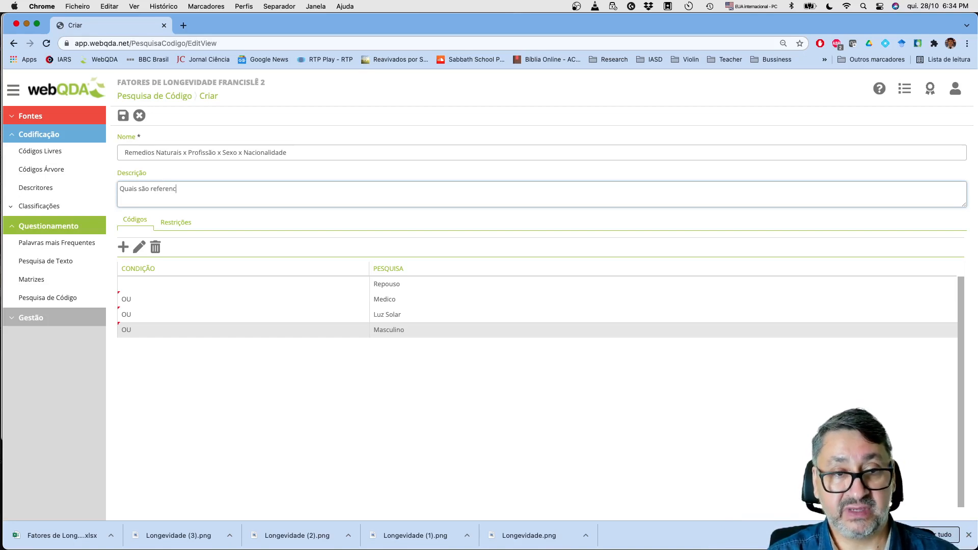
{"action": "type", "text": "ias dos en"}
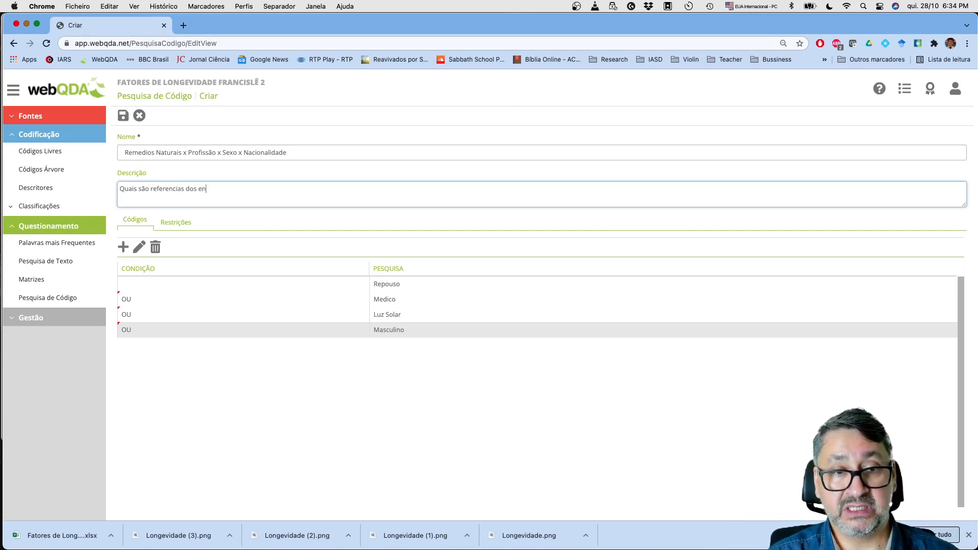
{"action": "type", "text": "trevistados sobre"}
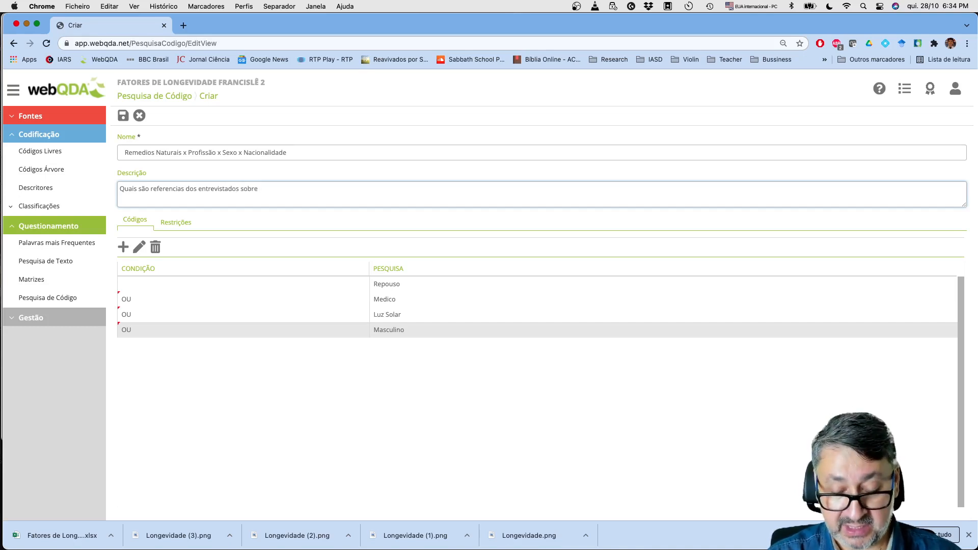
{"action": "type", "text": " X Y "}
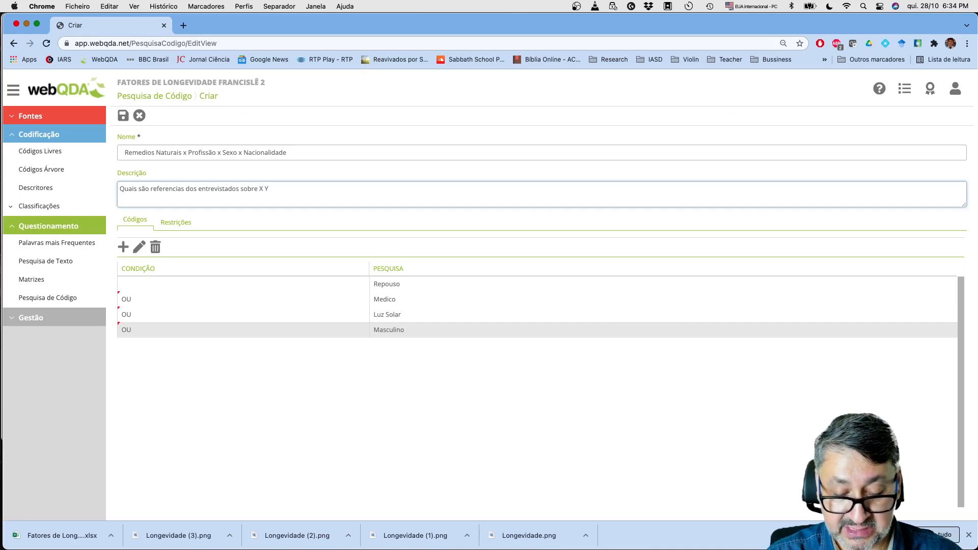
{"action": "type", "text": "Z "}
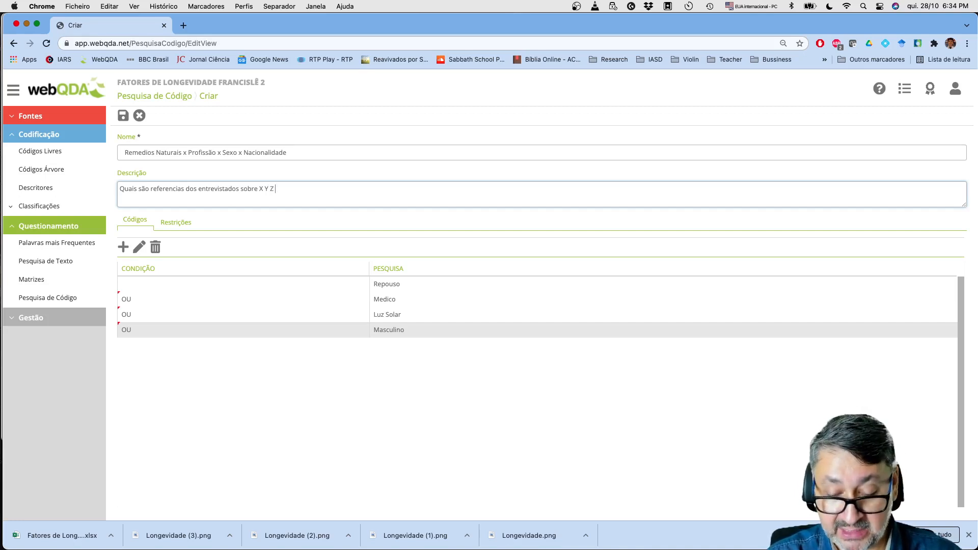
{"action": "type", "text": "R?"}
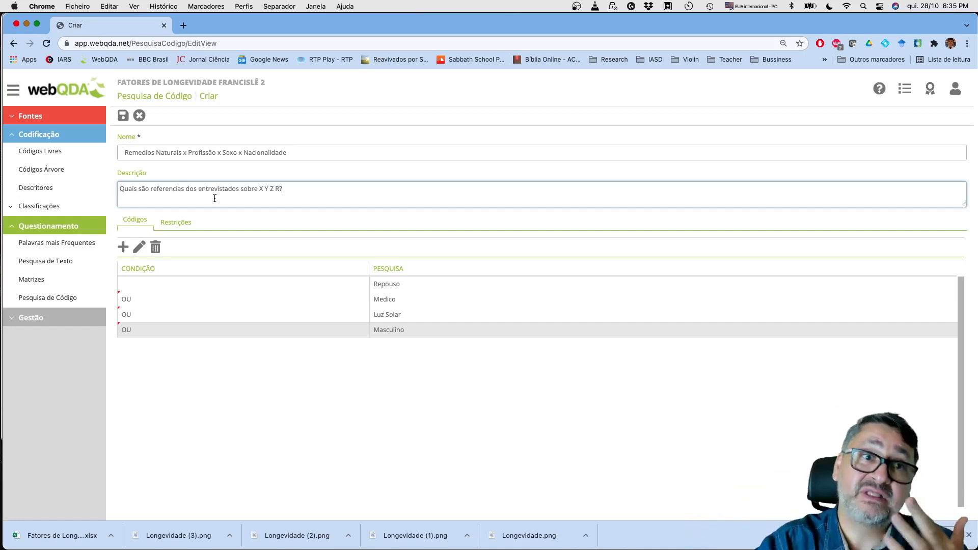
{"action": "left_click", "coordinate": [124, 118]}
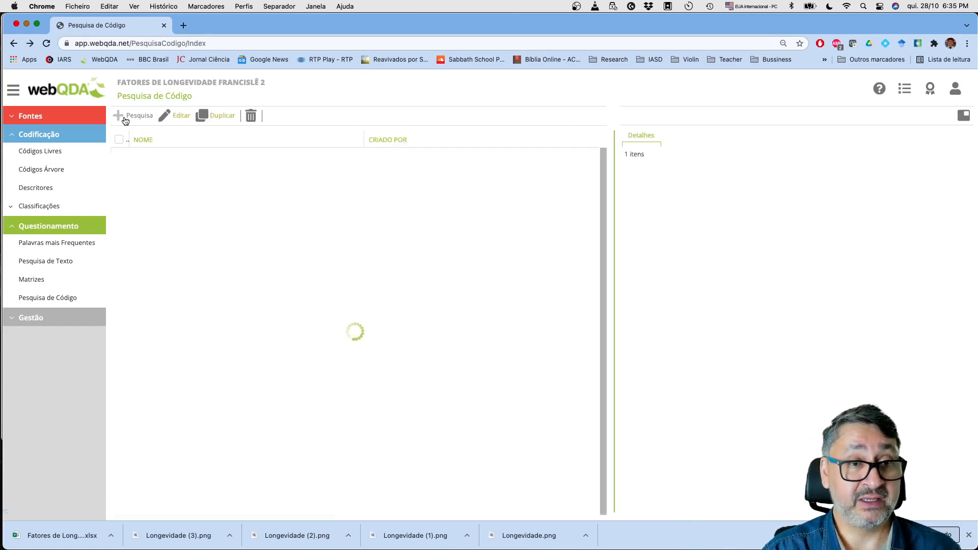
Open the saved code search Remedios Naturais x Profissão x Sexo x Nacionalidade and read the references found in each source
{"action": "double_click", "coordinate": [176, 155]}
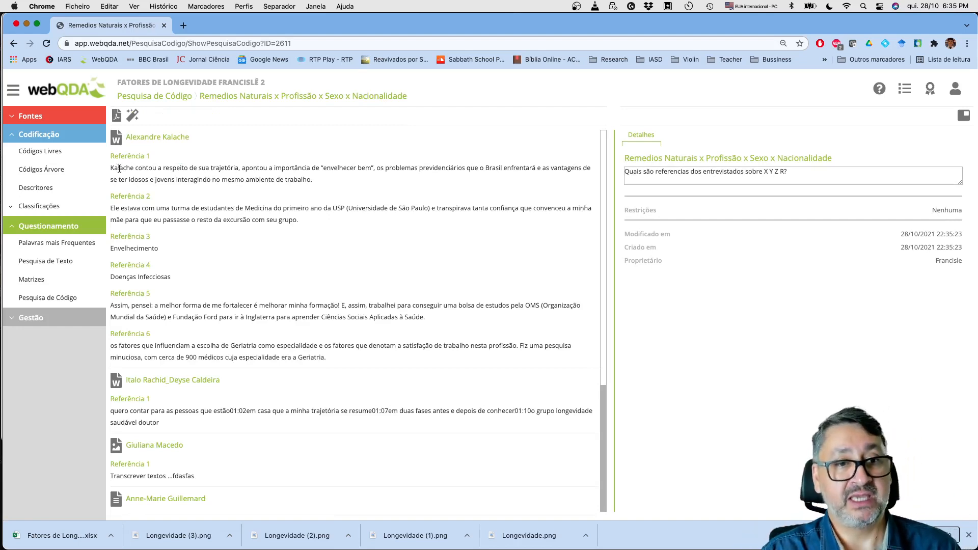
{"action": "left_click_drag", "start_coordinate": [119, 169], "coordinate": [215, 180]}
{"action": "left_click_drag", "start_coordinate": [147, 209], "coordinate": [244, 220]}
{"action": "left_click_drag", "start_coordinate": [132, 251], "coordinate": [161, 250]}
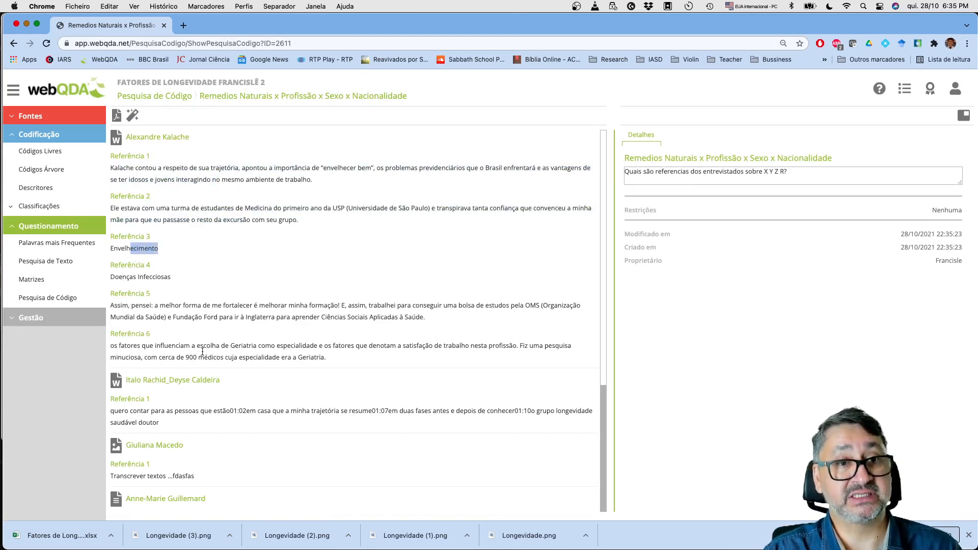
{"action": "left_click_drag", "start_coordinate": [328, 354], "coordinate": [112, 158]}
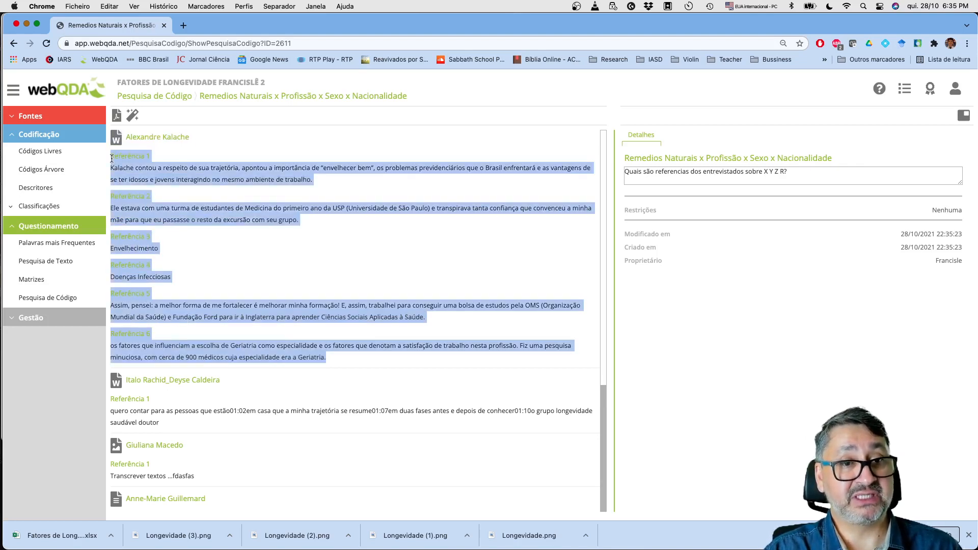
{"action": "scroll", "coordinate": [274, 326], "scroll_direction": "down", "scroll_amount": 5}
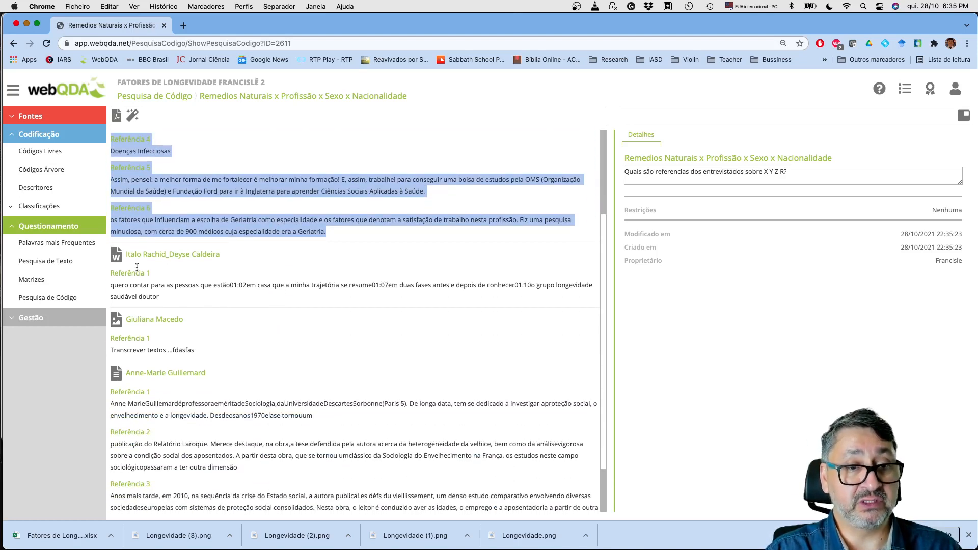
{"action": "left_click_drag", "start_coordinate": [132, 273], "coordinate": [160, 305]}
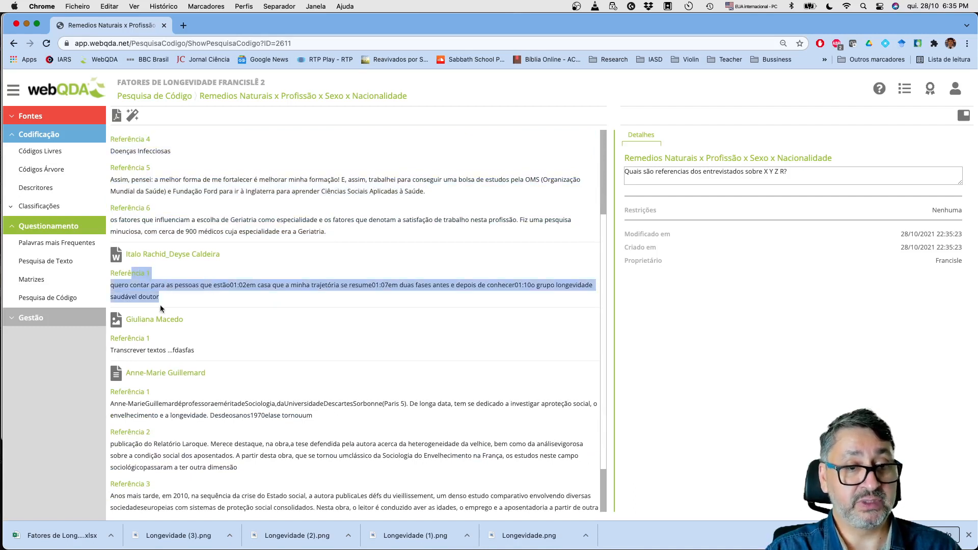
{"action": "left_click_drag", "start_coordinate": [132, 340], "coordinate": [203, 354]}
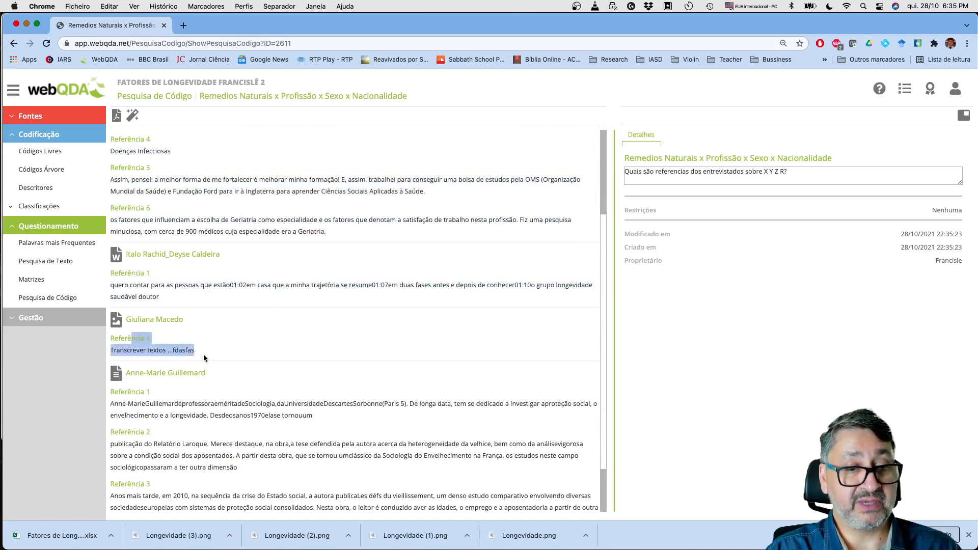
{"action": "left_click", "coordinate": [130, 393]}
{"action": "left_click_drag", "start_coordinate": [129, 392], "coordinate": [182, 495]}
{"action": "scroll", "coordinate": [182, 484], "scroll_direction": "up", "scroll_amount": 4}
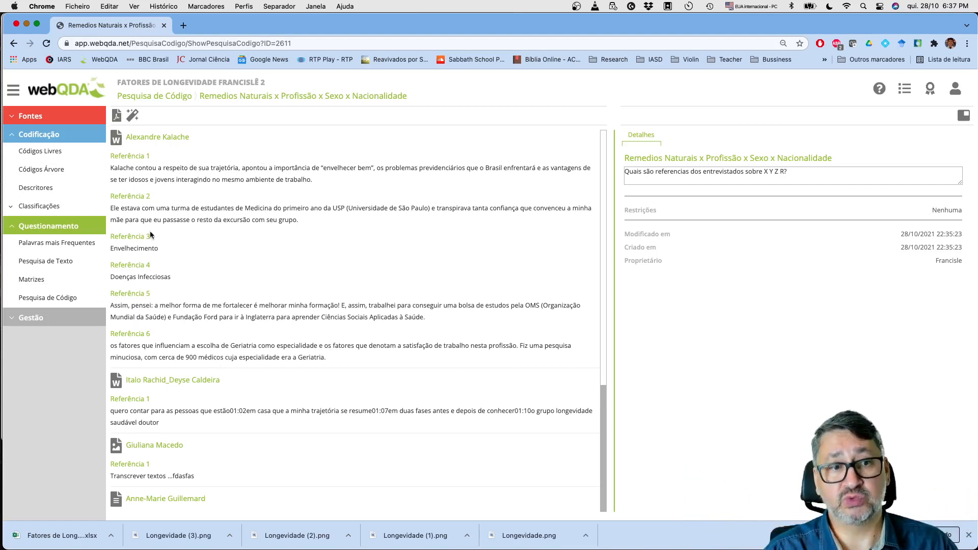
Examine the references coded under Repouso and Luz Solar in the REMEDIOS NATURAIS tree codes
{"action": "left_click", "coordinate": [50, 281]}
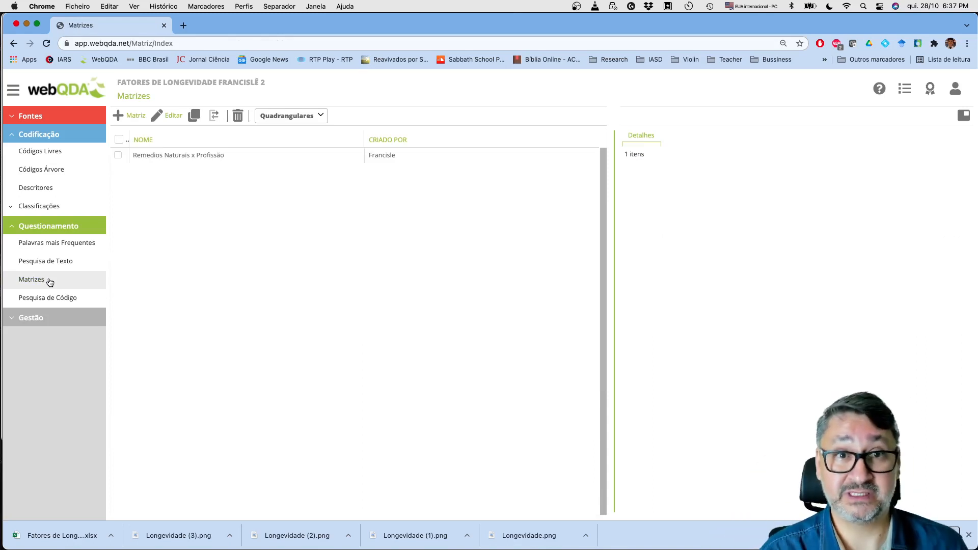
{"action": "left_click", "coordinate": [49, 171]}
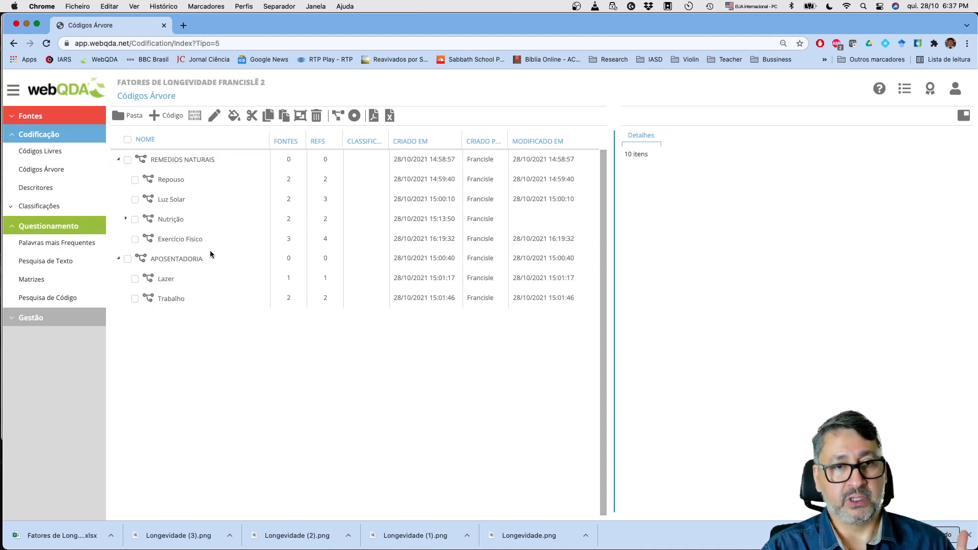
{"action": "left_click", "coordinate": [176, 162]}
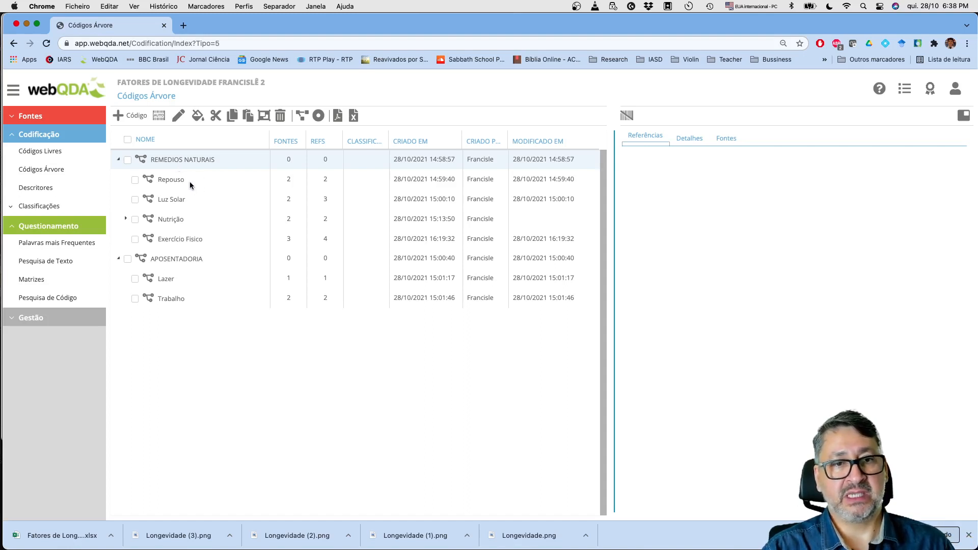
{"action": "left_click", "coordinate": [190, 181]}
{"action": "left_click", "coordinate": [192, 200]}
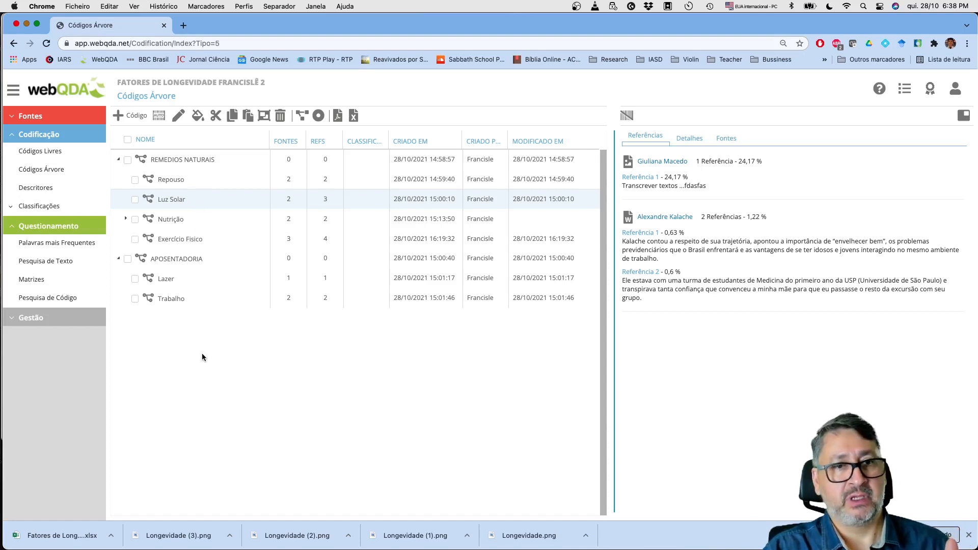
{"action": "left_click", "coordinate": [187, 179]}
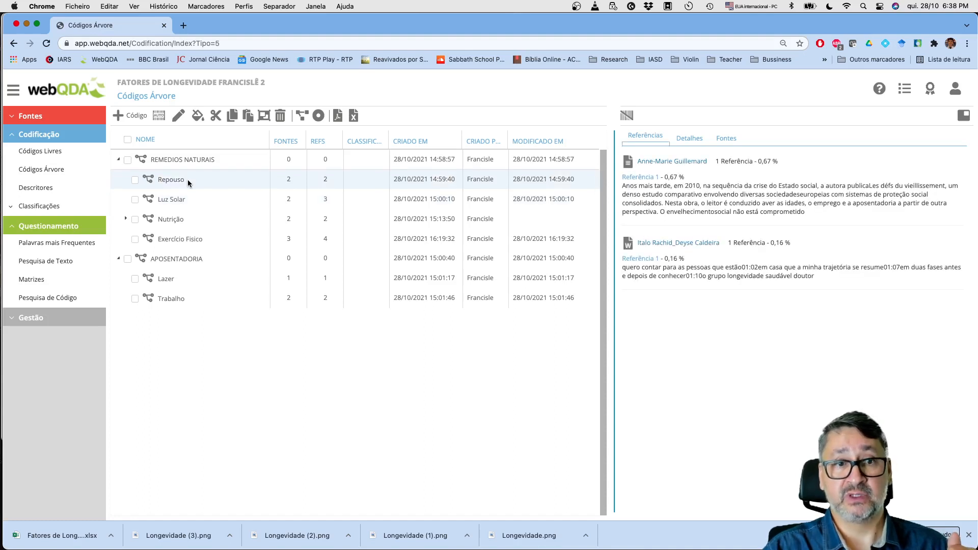
{"action": "left_click", "coordinate": [184, 200]}
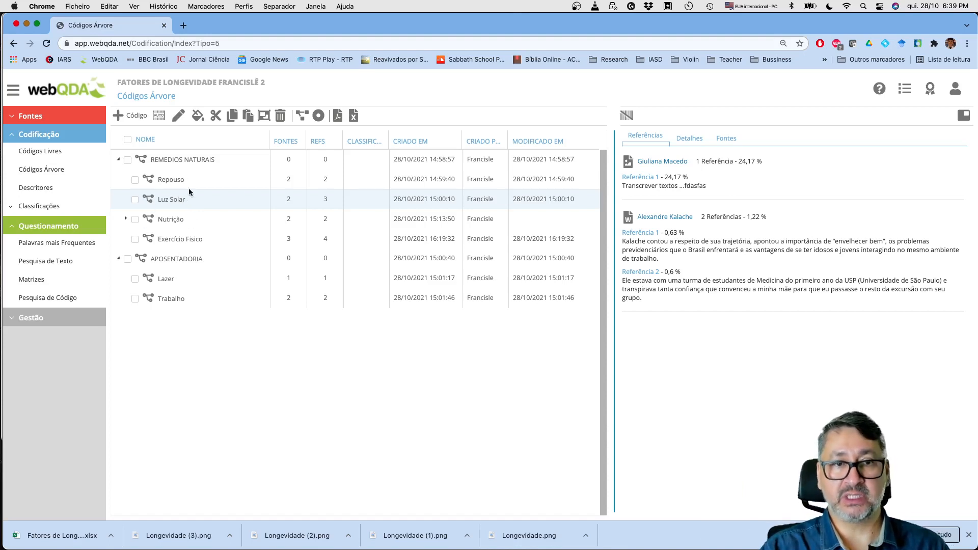
{"action": "left_click", "coordinate": [172, 179]}
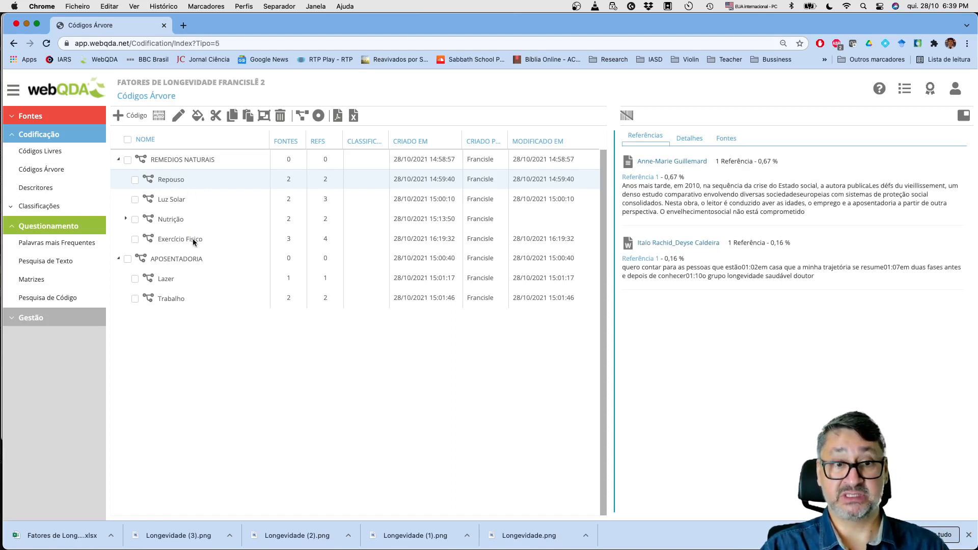
Compare the references and sources coded under Lazer and Trabalho in the APOSENTADORIA tree codes
{"action": "left_click", "coordinate": [189, 278]}
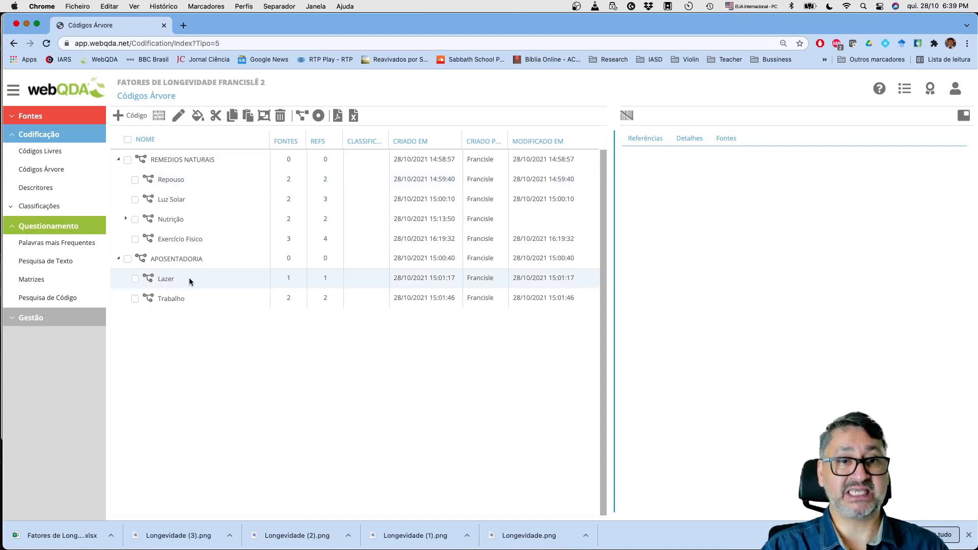
{"action": "left_click", "coordinate": [189, 299]}
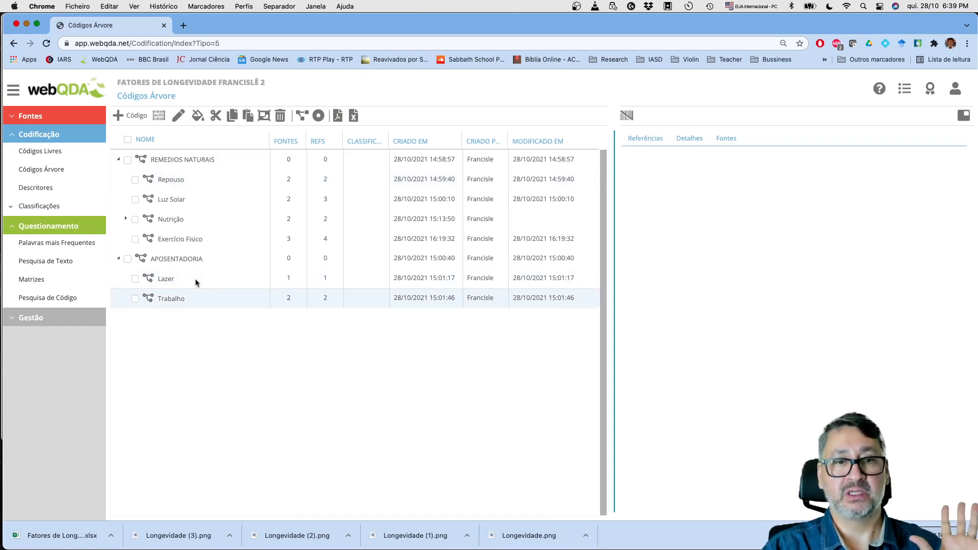
{"action": "left_click", "coordinate": [193, 277]}
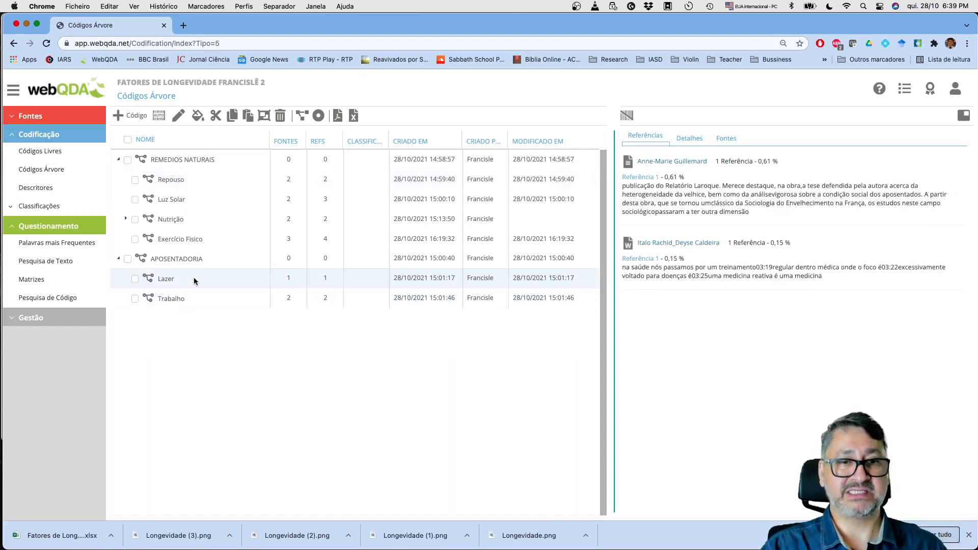
{"action": "left_click", "coordinate": [196, 298]}
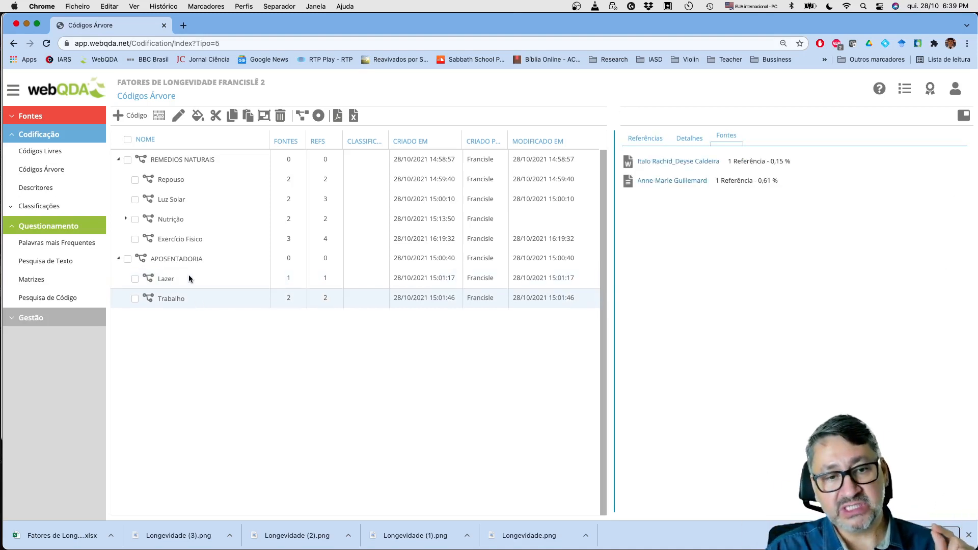
{"action": "left_click", "coordinate": [189, 279]}
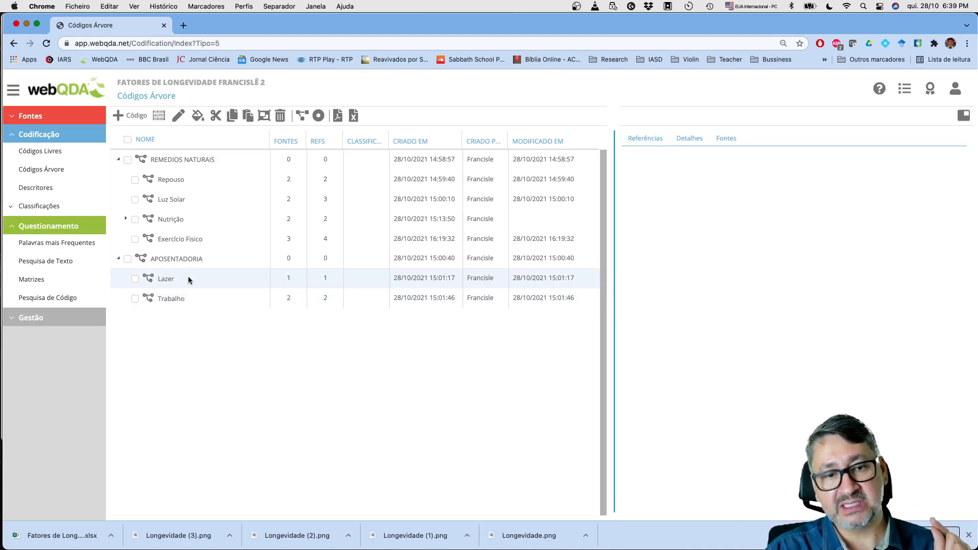
{"action": "left_click", "coordinate": [213, 299]}
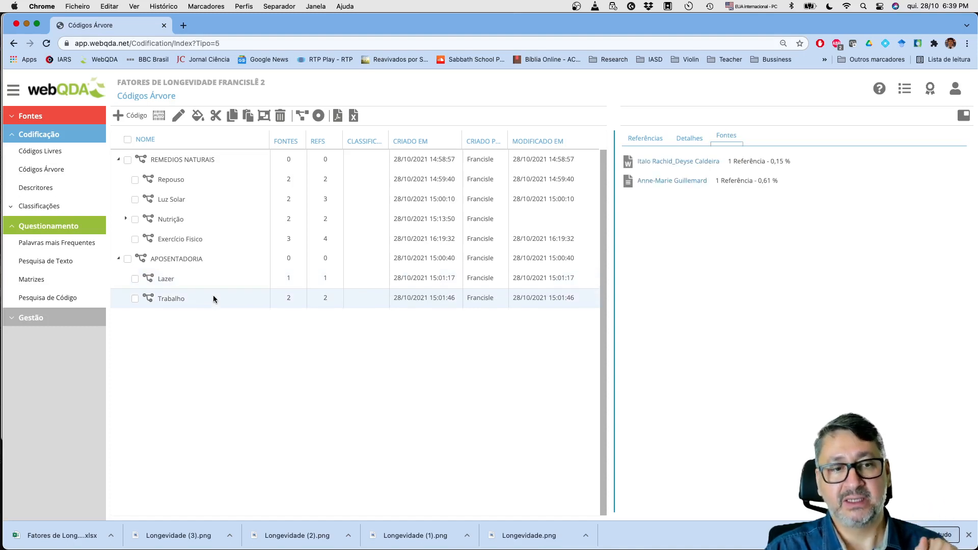
Create a new matrix and name it "Aposentadoria x Aposentadoria"
{"action": "left_click", "coordinate": [48, 282]}
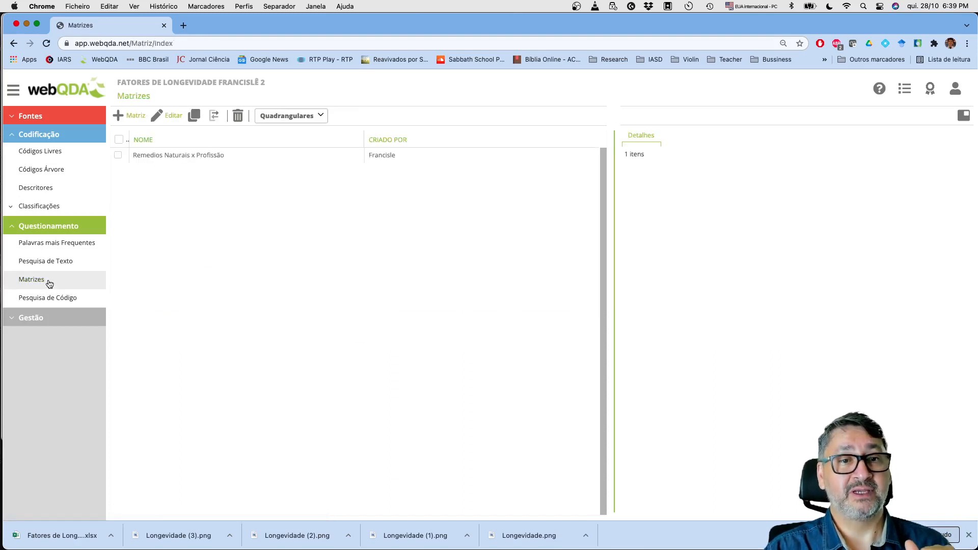
{"action": "left_click", "coordinate": [131, 116]}
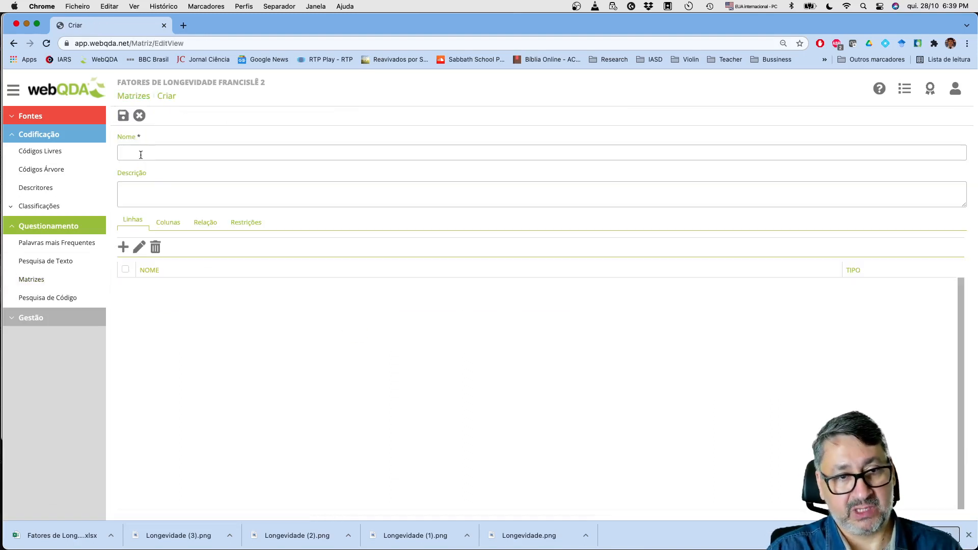
{"action": "left_click", "coordinate": [141, 154]}
{"action": "type", "text": "Apo"}
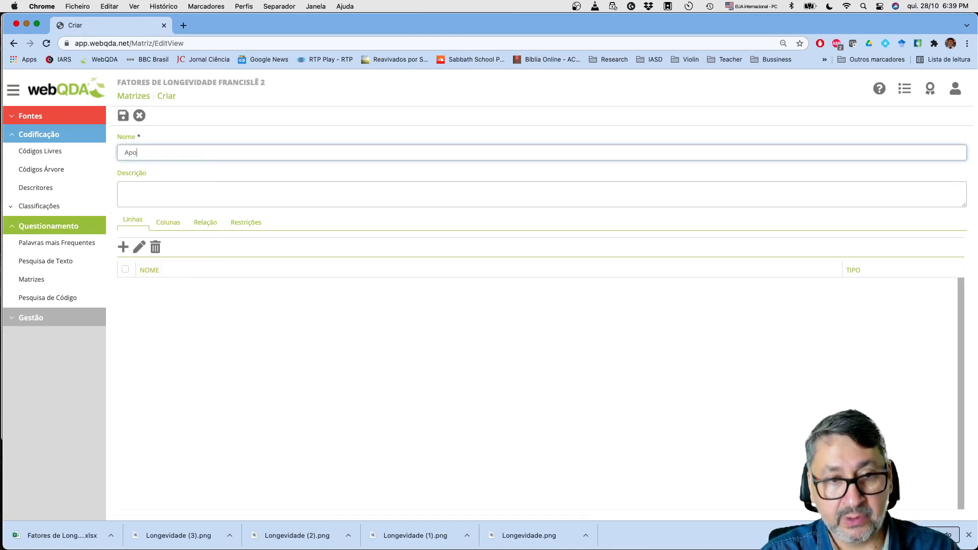
{"action": "type", "text": "senta"}
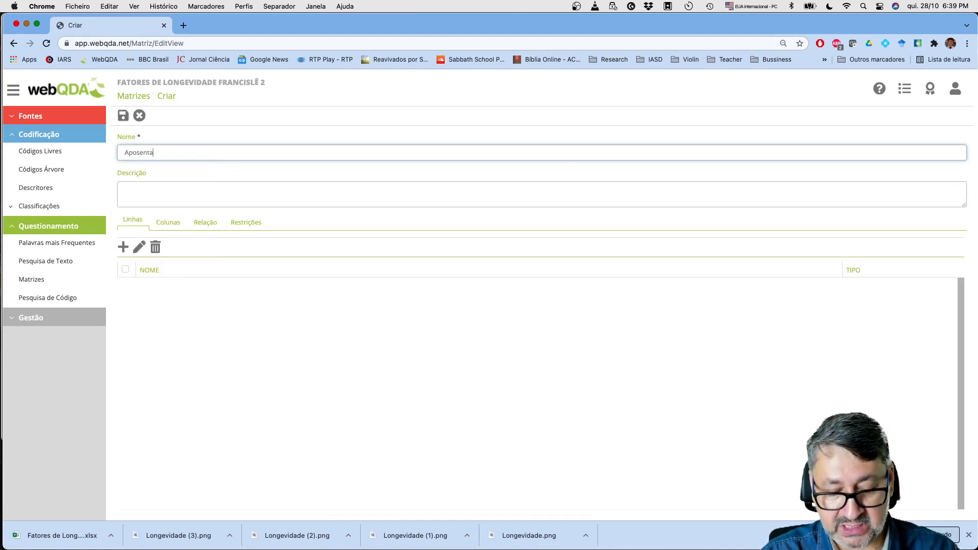
{"action": "type", "text": "doria x A"}
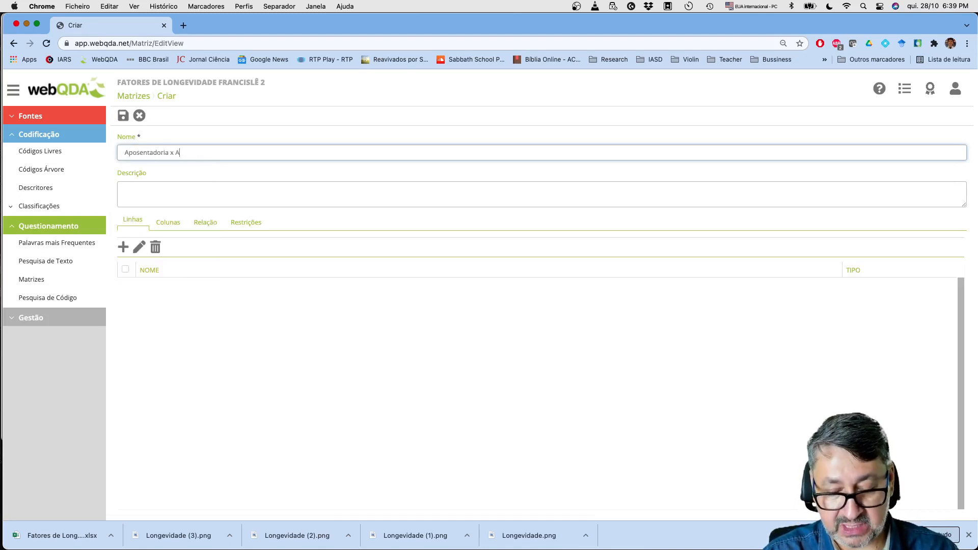
{"action": "type", "text": "posentadoria"}
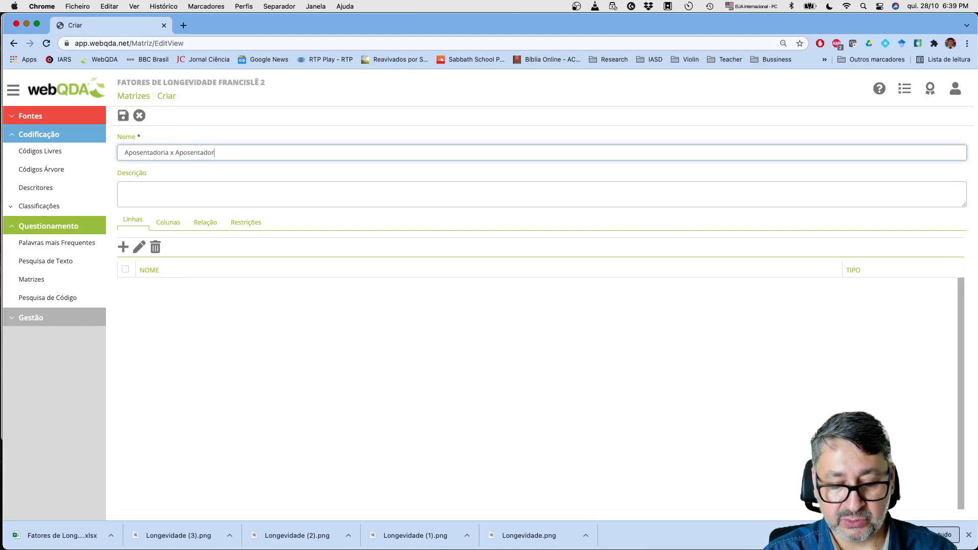
Describe the new matrix as "Existe erro de codificação na dimensão aposetodoir auqe é autoex?"
{"action": "left_click", "coordinate": [157, 190]}
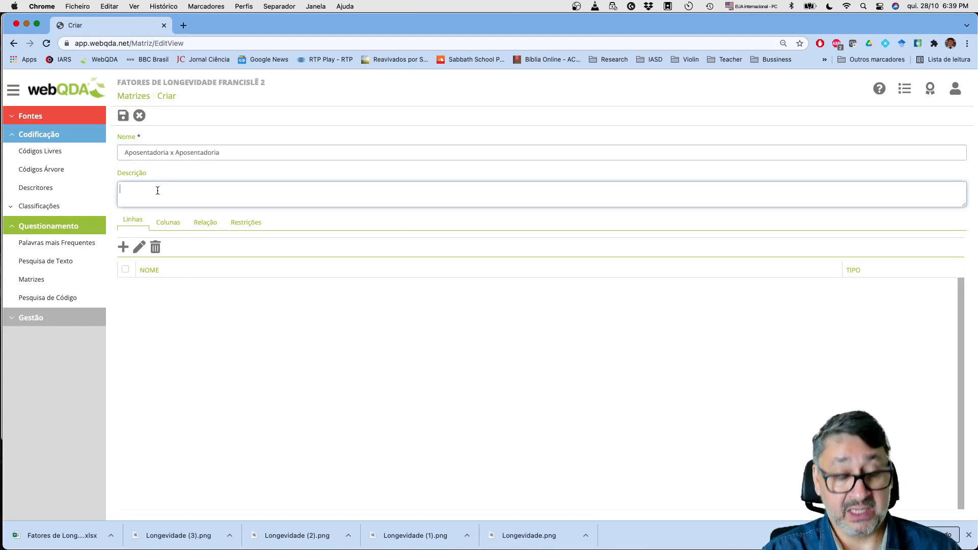
{"action": "type", "text": "Existe e"}
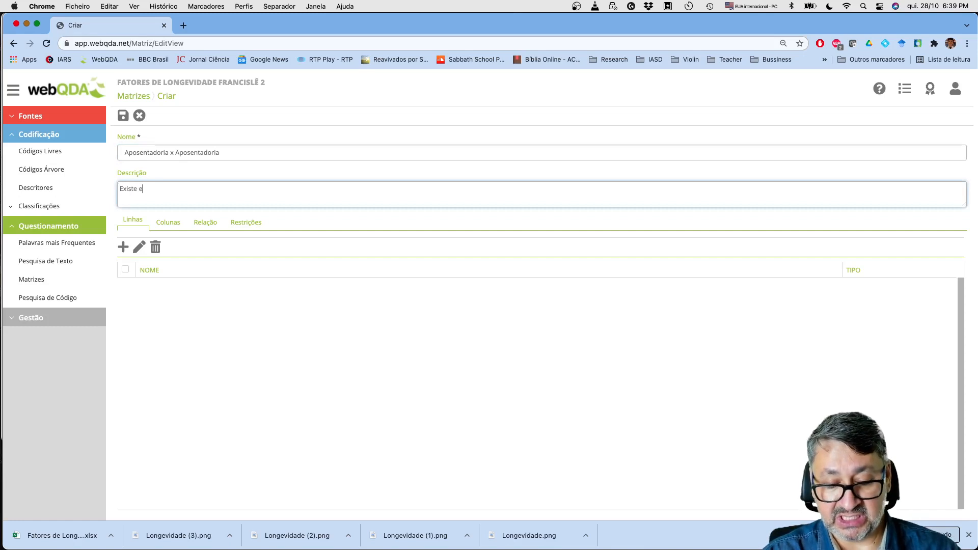
{"action": "type", "text": "rro de co"}
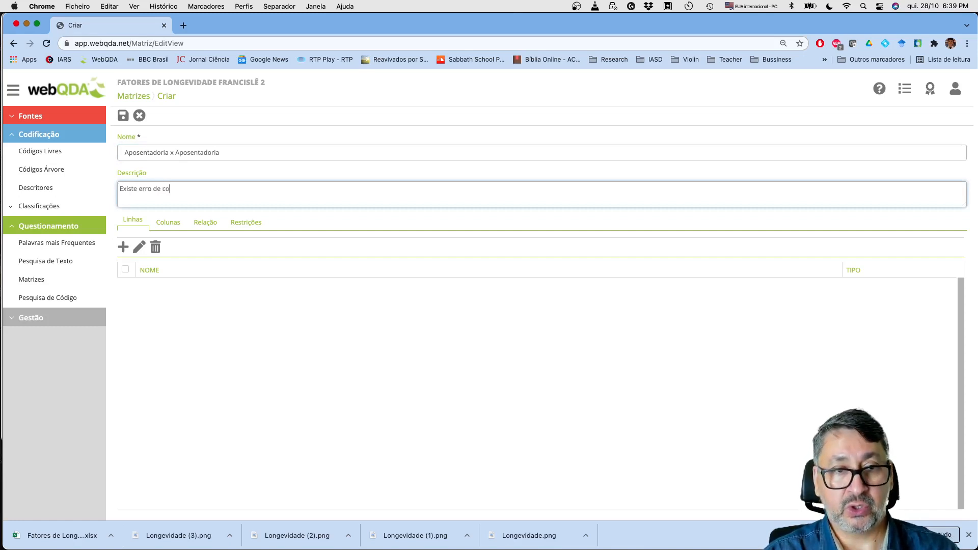
{"action": "type", "text": "dificaç"}
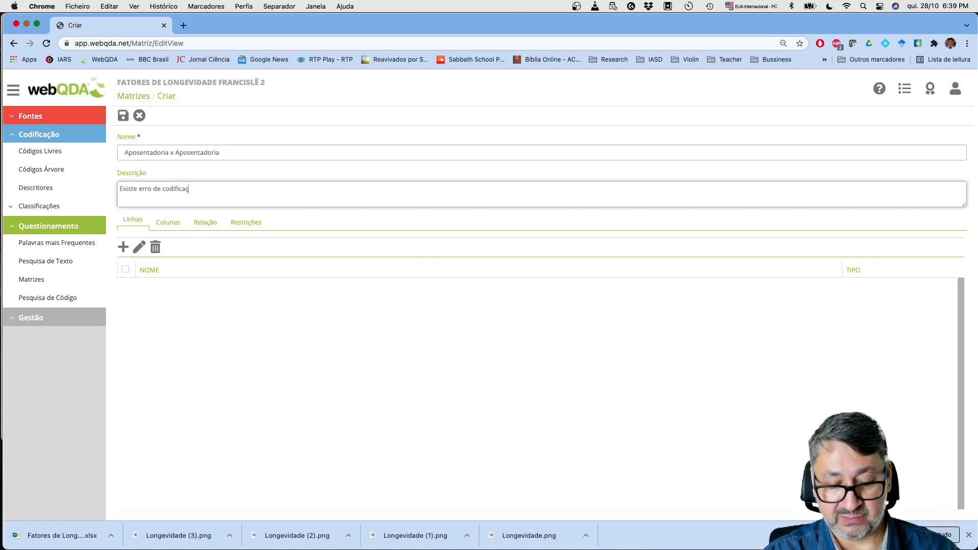
{"action": "type", "text": "ão na di"}
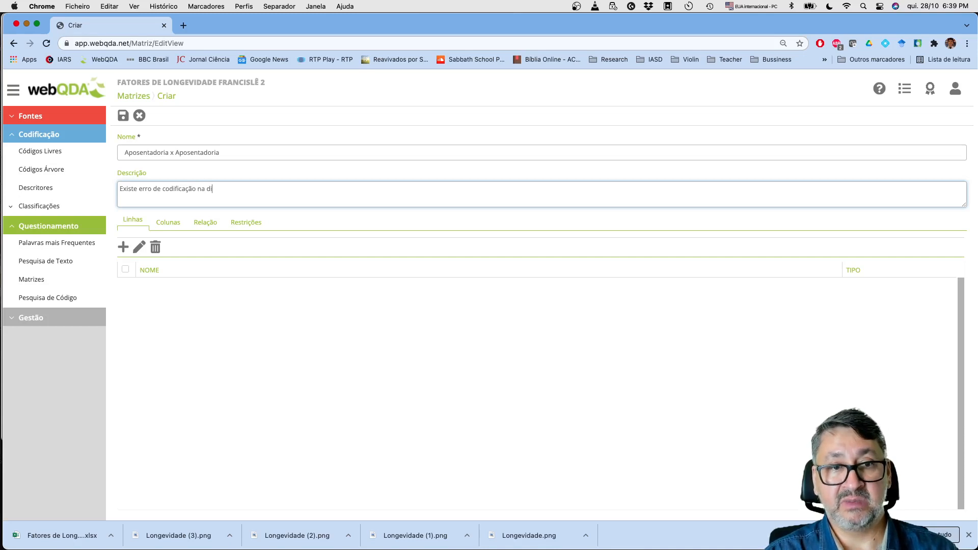
{"action": "type", "text": "mensão apo"}
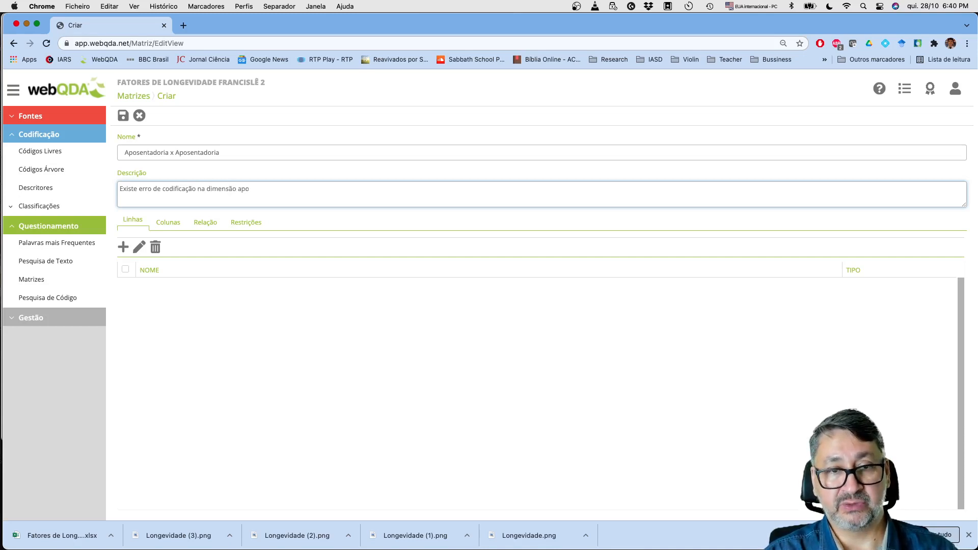
{"action": "type", "text": "setodoir auge "}
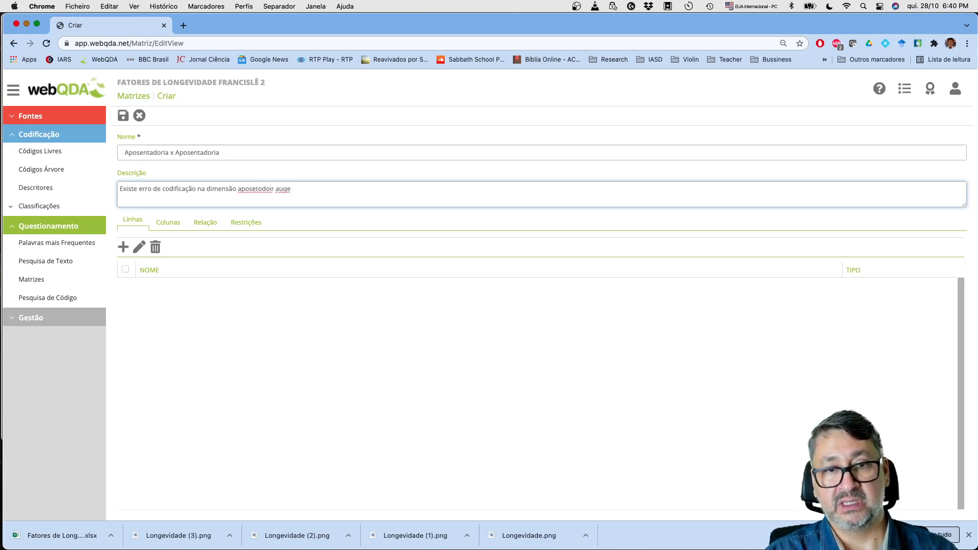
{"action": "type", "text": "é a"}
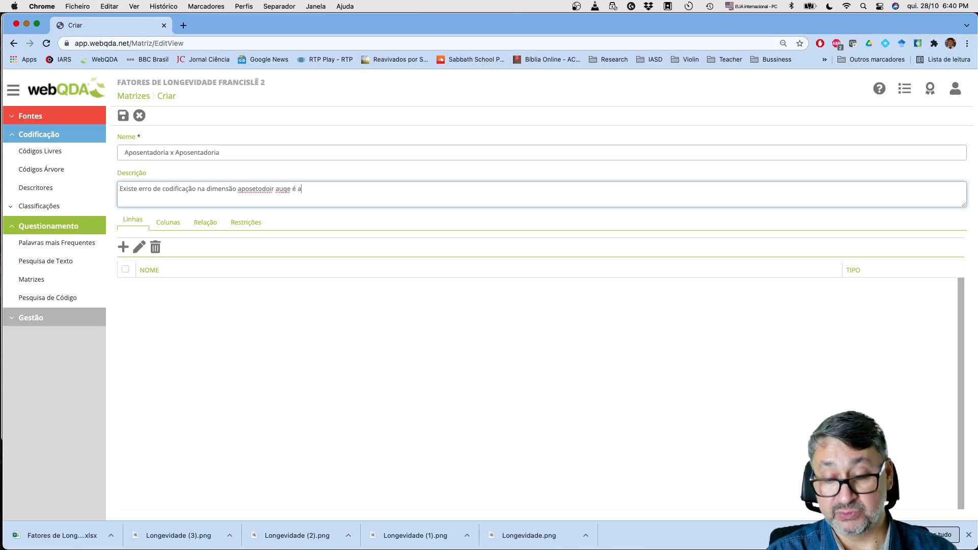
{"action": "type", "text": "utoe"}
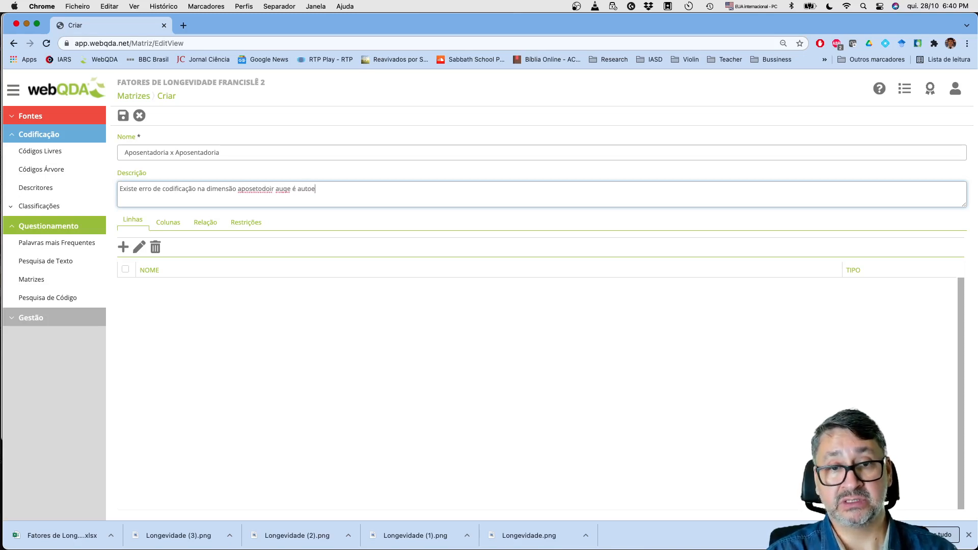
{"action": "type", "text": "x?"}
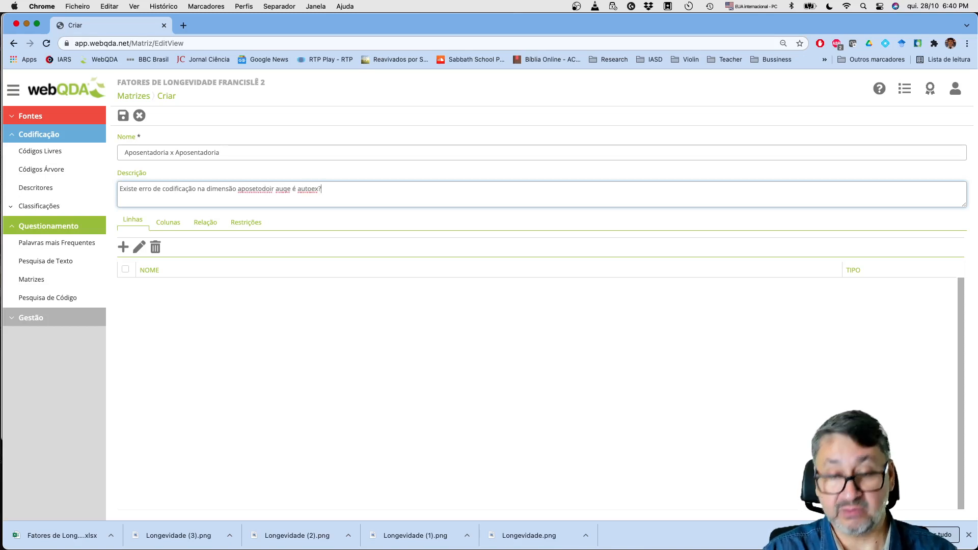
Add the tree code APOSENTADORIA with its subcodes Lazer and Trabalho as the matrix rows
{"action": "left_click", "coordinate": [123, 248]}
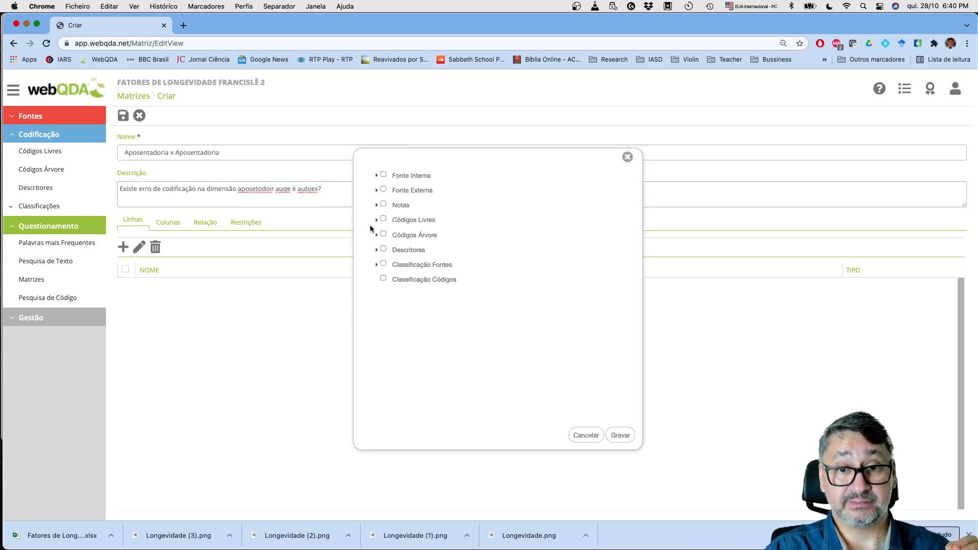
{"action": "left_click", "coordinate": [376, 234]}
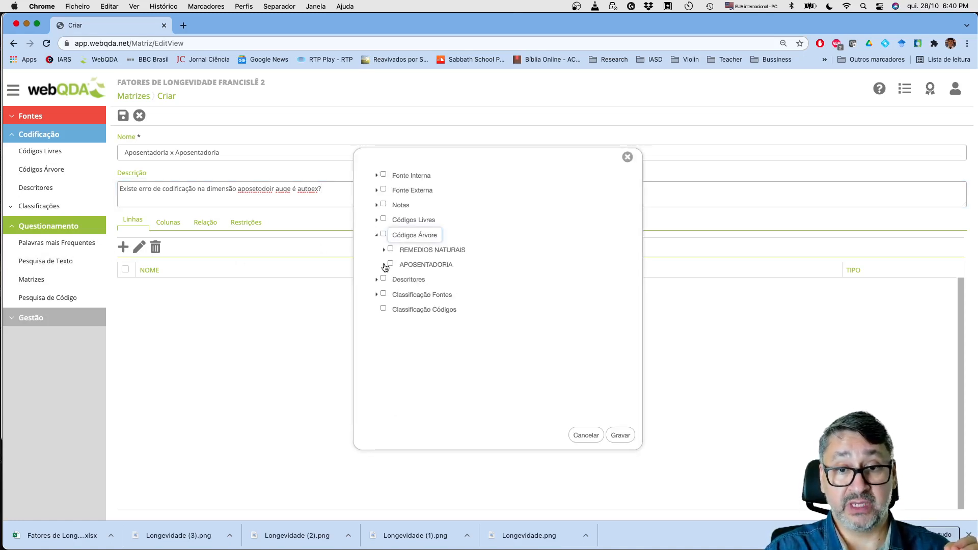
{"action": "left_click", "coordinate": [385, 266]}
{"action": "left_click", "coordinate": [398, 279]}
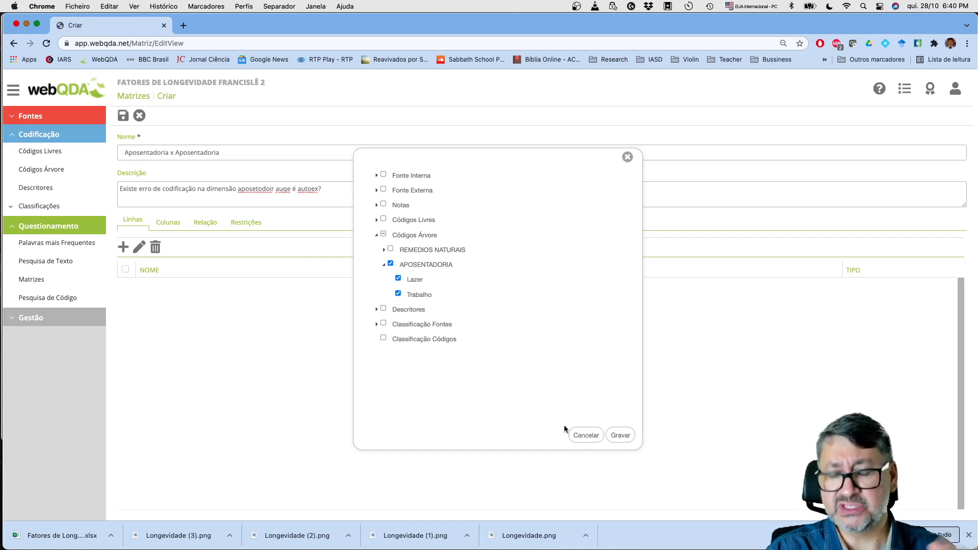
{"action": "left_click", "coordinate": [620, 435]}
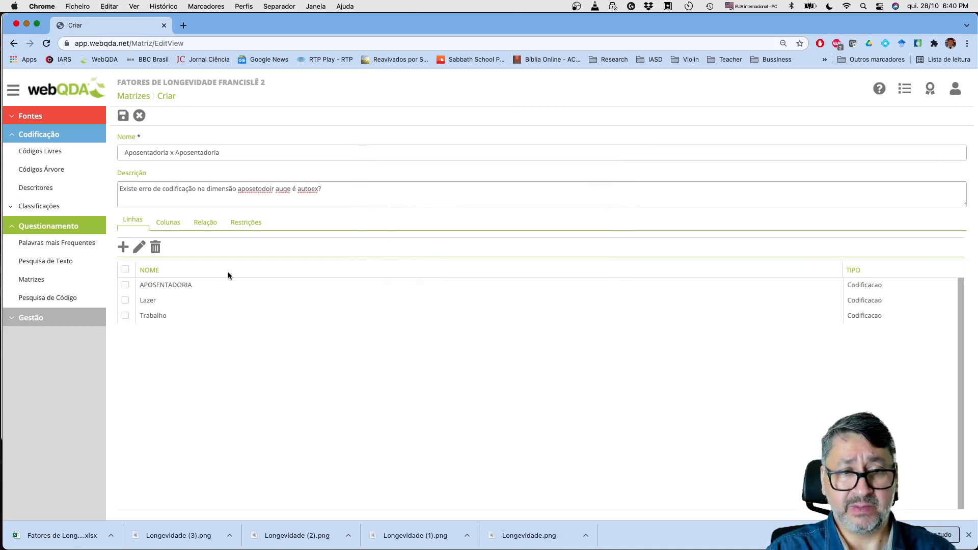
{"action": "left_click", "coordinate": [219, 286]}
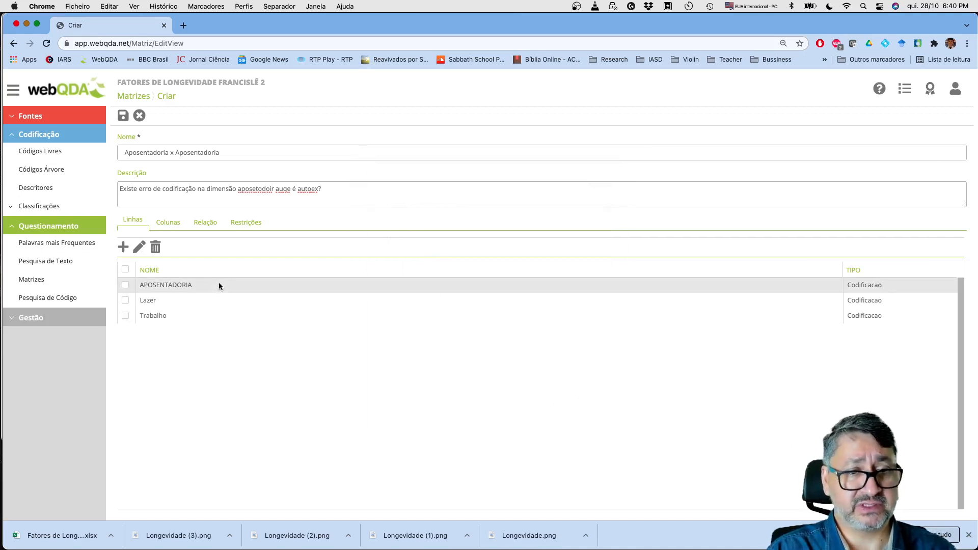
{"action": "left_click", "coordinate": [156, 248]}
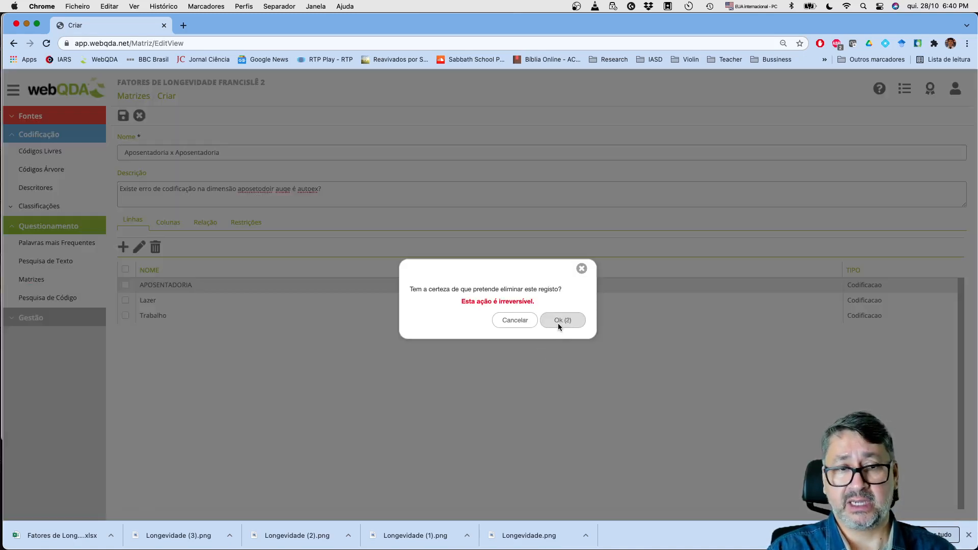
{"action": "left_click", "coordinate": [512, 324]}
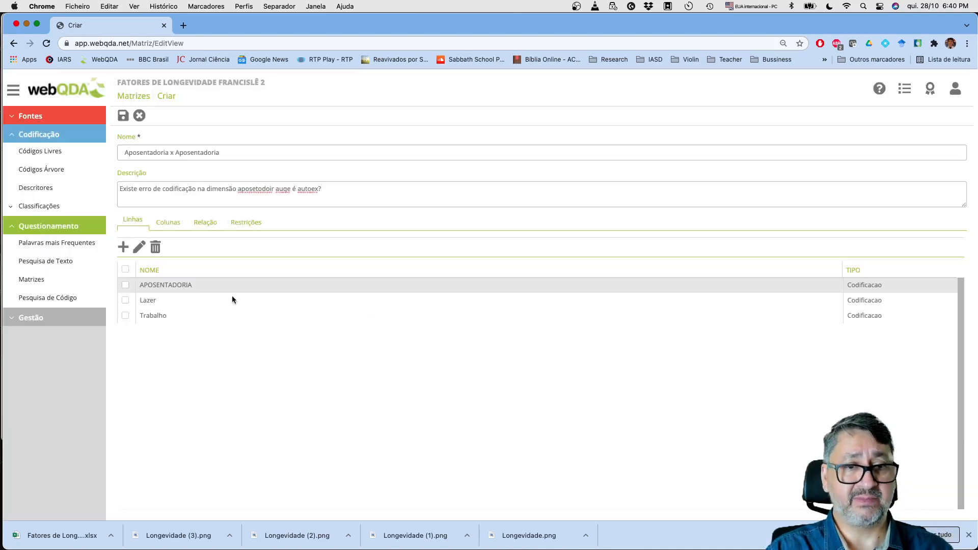
Add the tree code APOSENTADORIA with Lazer and Trabalho as the matrix columns
{"action": "left_click", "coordinate": [174, 226]}
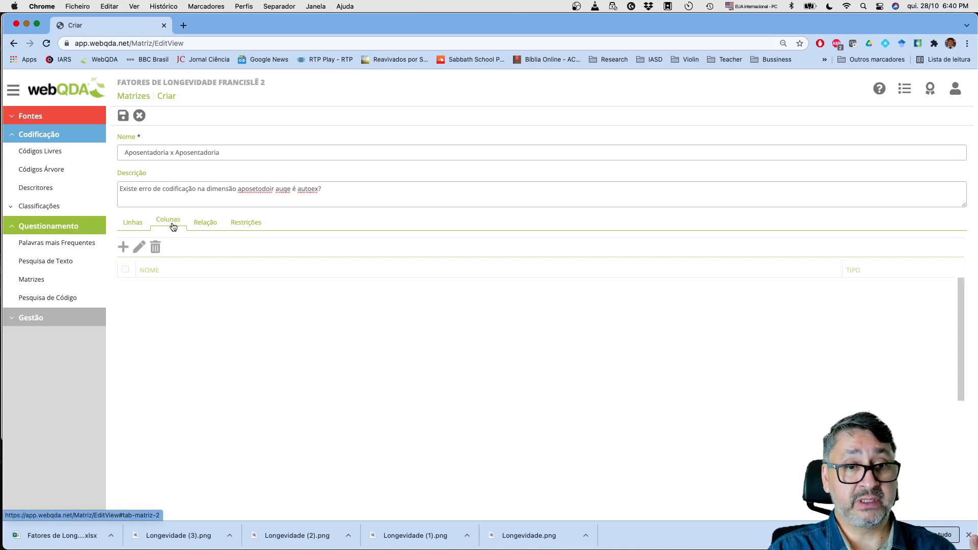
{"action": "left_click", "coordinate": [123, 247]}
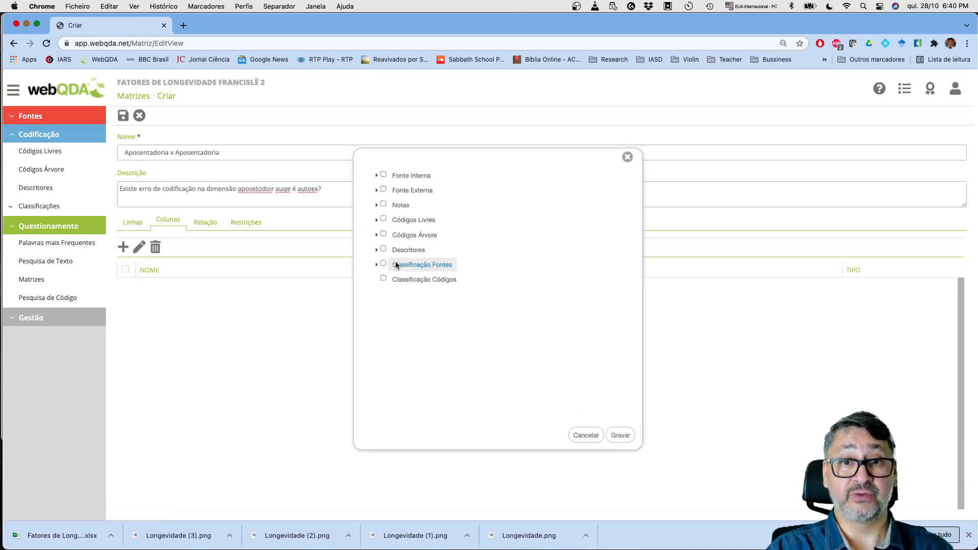
{"action": "left_click", "coordinate": [377, 235]}
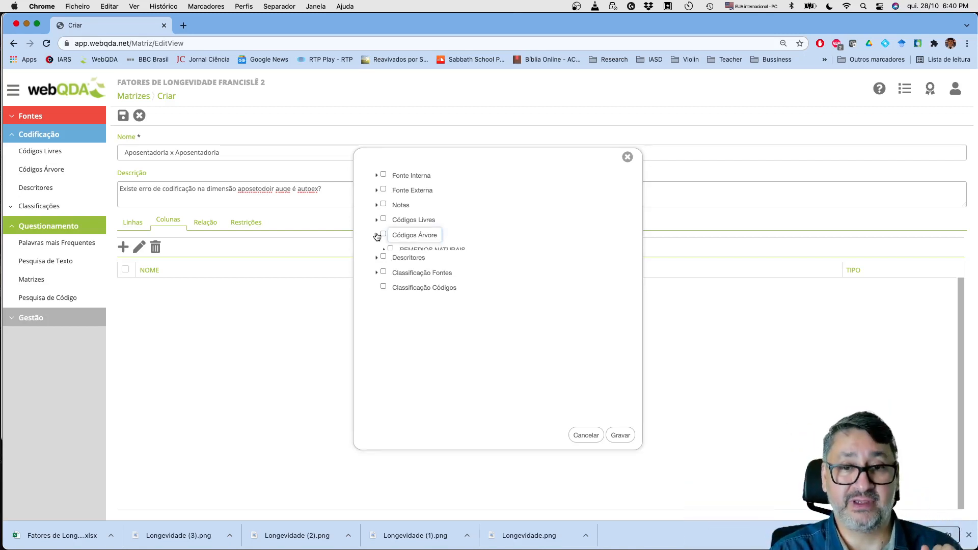
{"action": "left_click", "coordinate": [383, 265]}
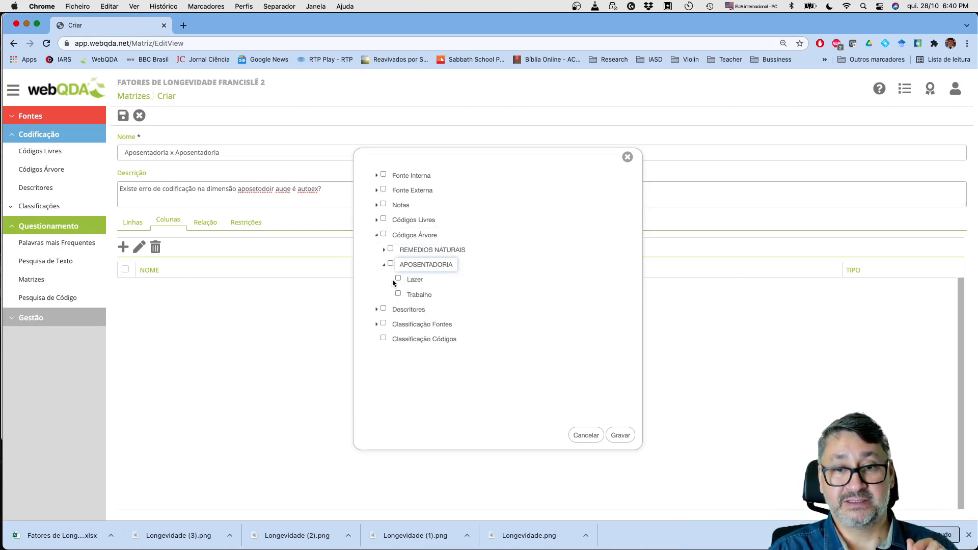
{"action": "left_click", "coordinate": [399, 279]}
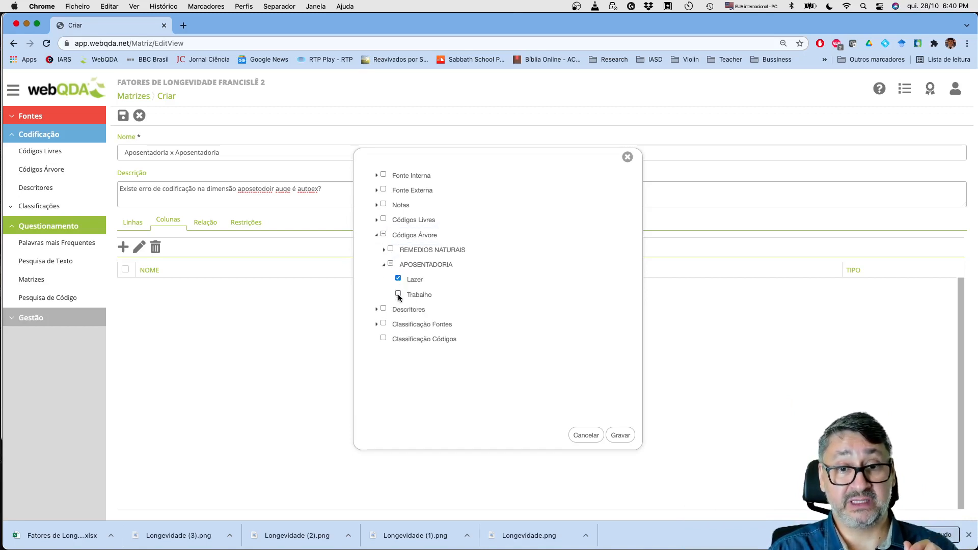
{"action": "left_click", "coordinate": [399, 294]}
{"action": "left_click", "coordinate": [621, 435]}
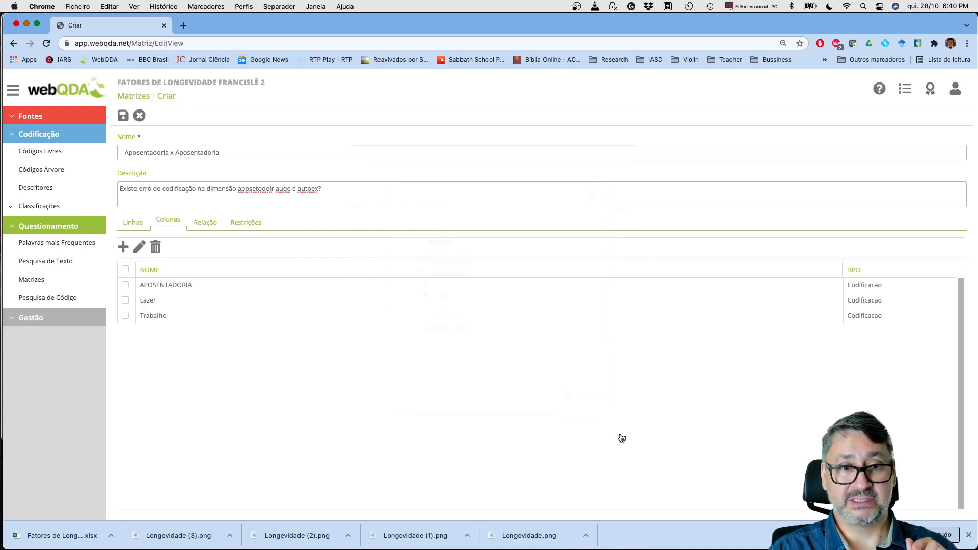
Save the new matrix with the relation E and restriction filter Nenhuma, and open its results
{"action": "left_click", "coordinate": [201, 222]}
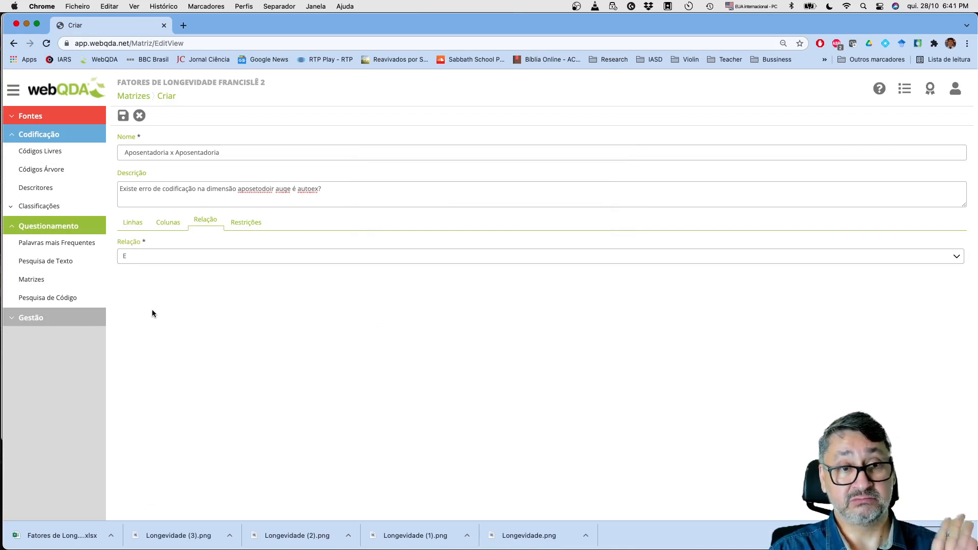
{"action": "left_click", "coordinate": [240, 224]}
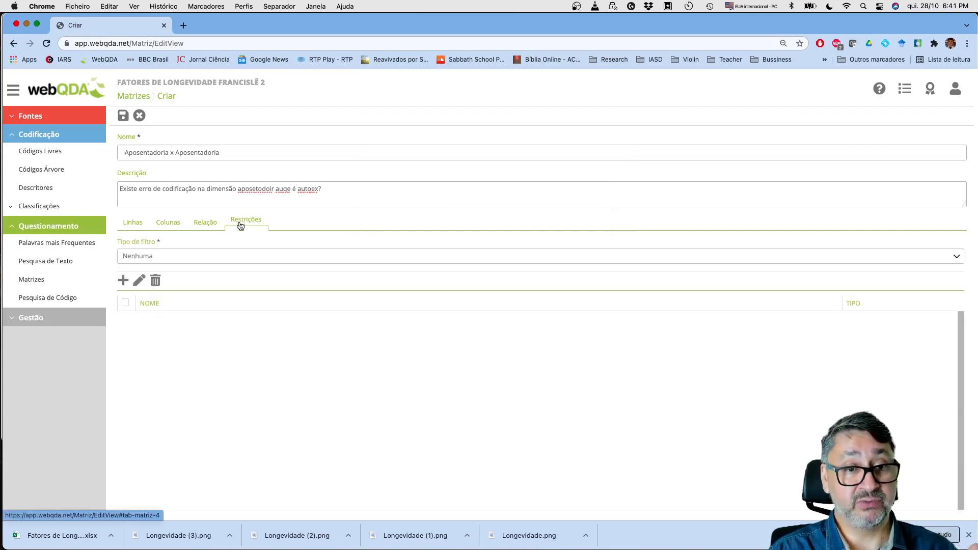
{"action": "left_click", "coordinate": [123, 115]}
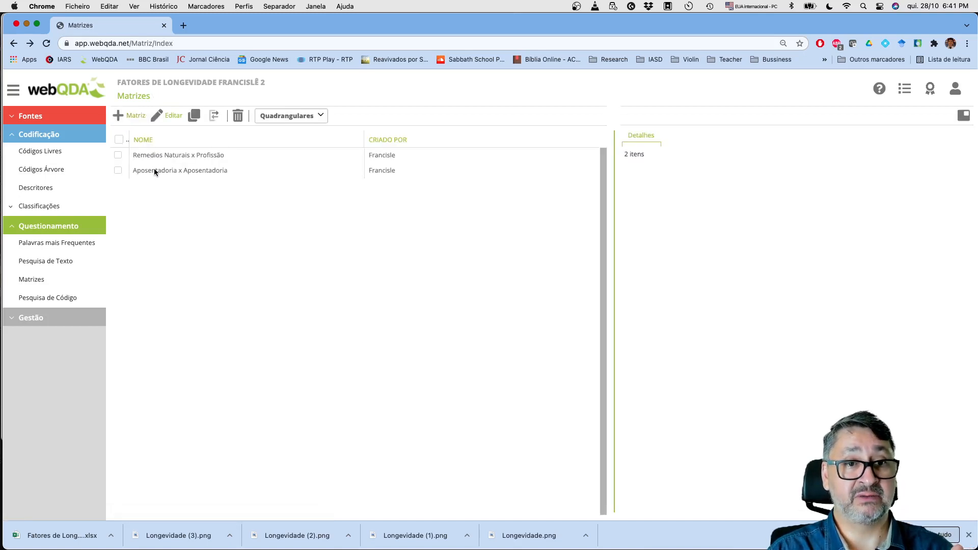
{"action": "double_click", "coordinate": [154, 170]}
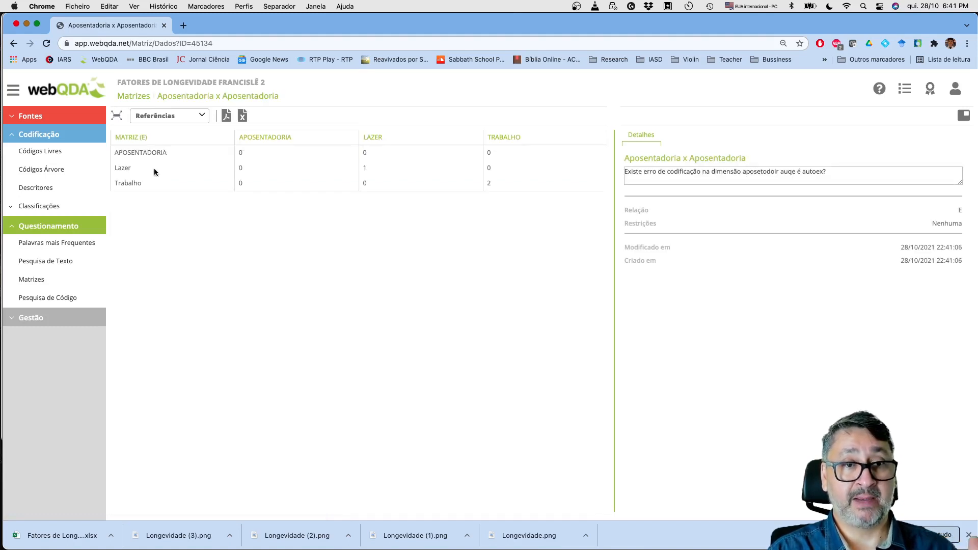
Examine the coded references behind the APOSENTADORIA, Lazer and Trabalho intersections of the matrix for double coding
{"action": "left_click", "coordinate": [246, 153]}
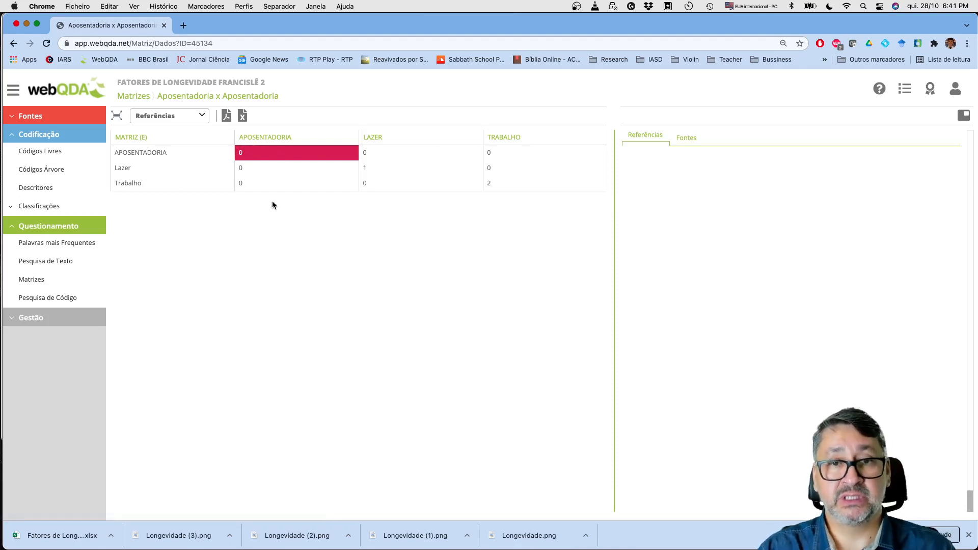
{"action": "left_click", "coordinate": [385, 168]}
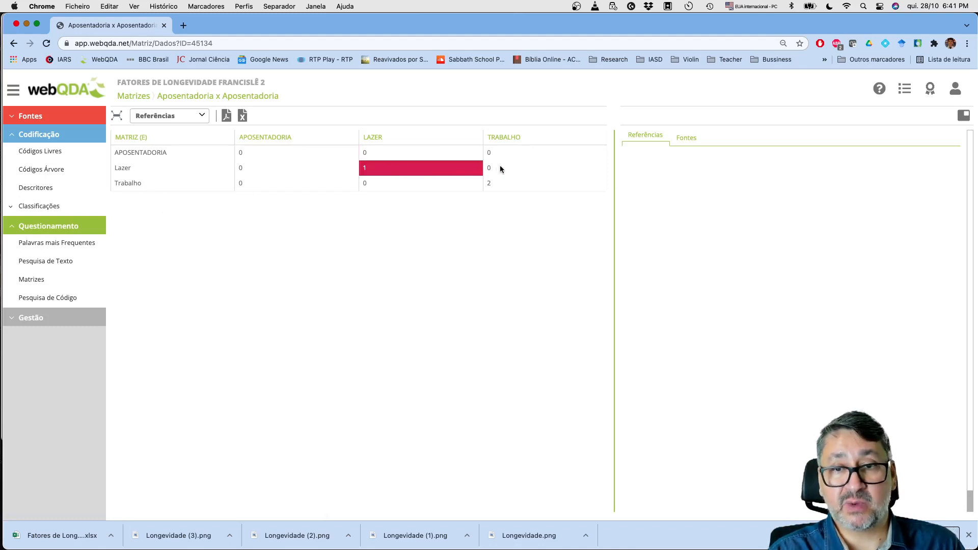
{"action": "left_click", "coordinate": [520, 167]}
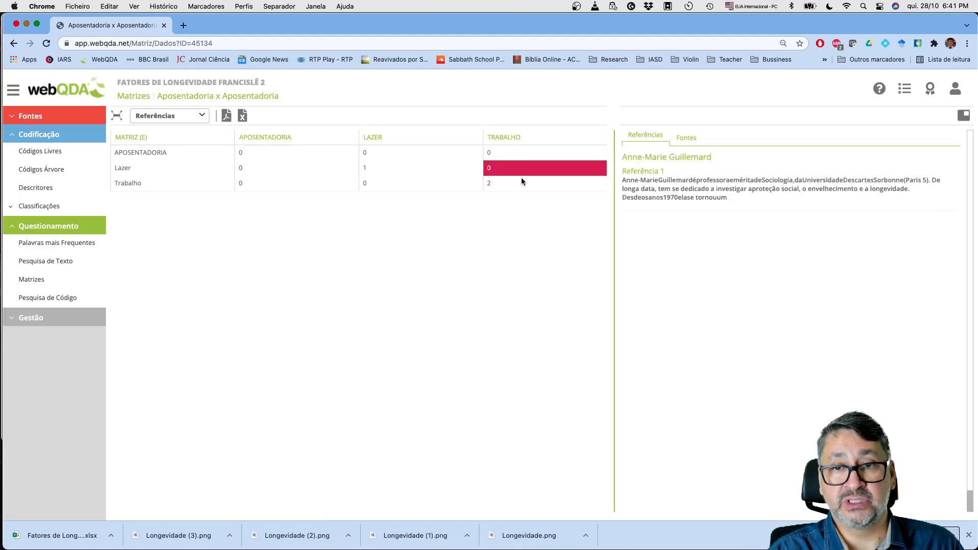
{"action": "left_click", "coordinate": [430, 189]}
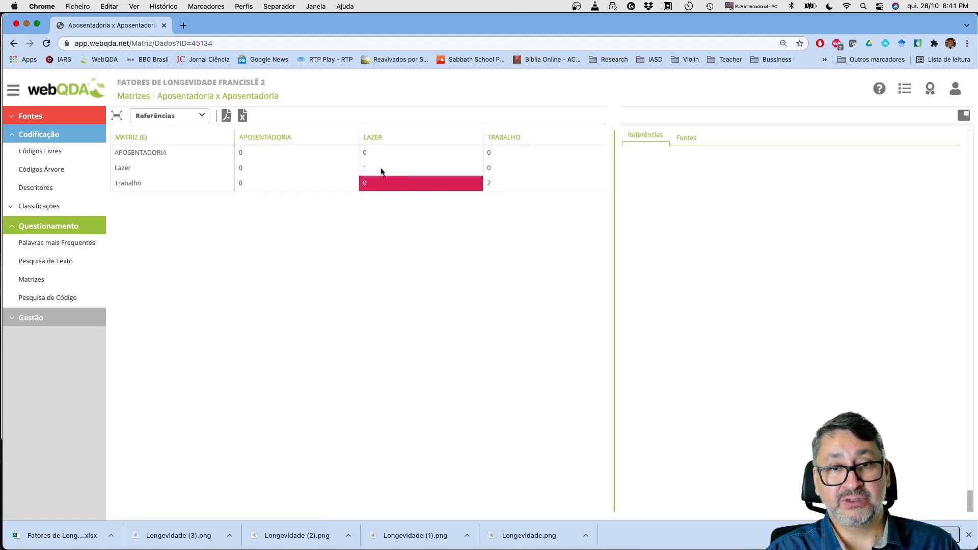
{"action": "right_click", "coordinate": [381, 171]}
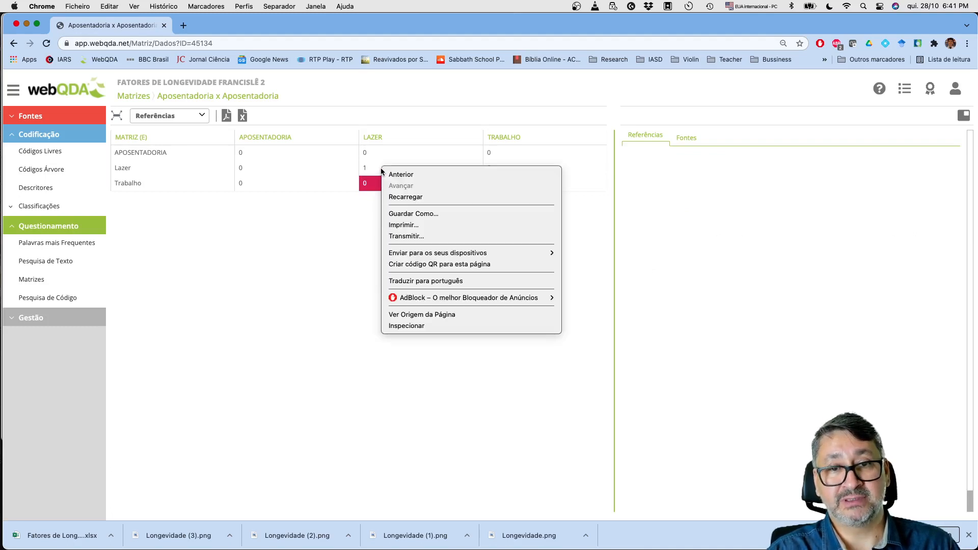
{"action": "left_click", "coordinate": [365, 170]}
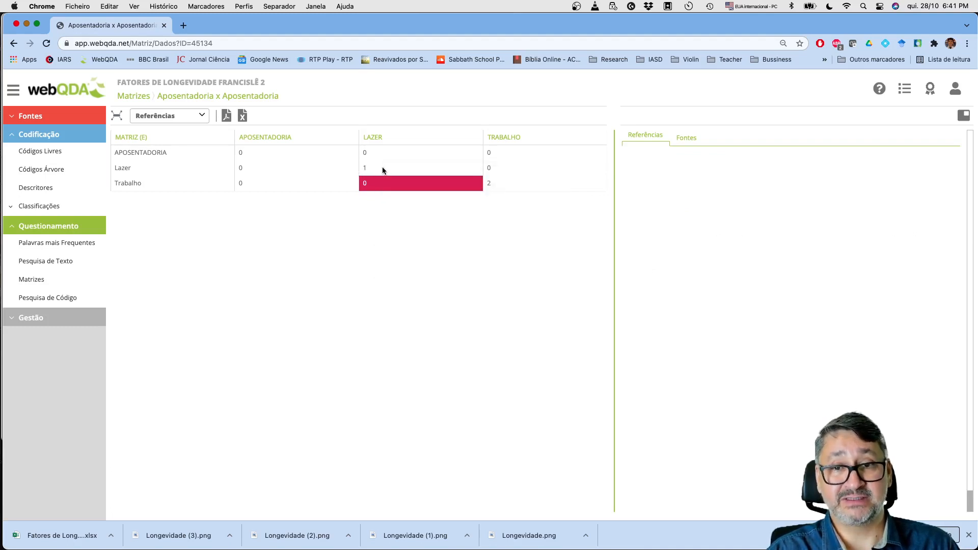
{"action": "left_click", "coordinate": [383, 170]}
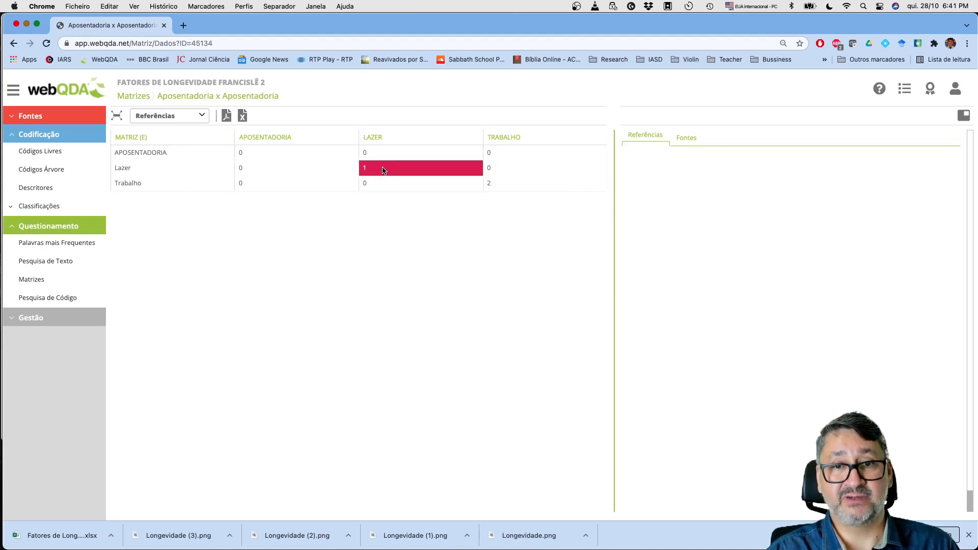
{"action": "left_click", "coordinate": [512, 182]}
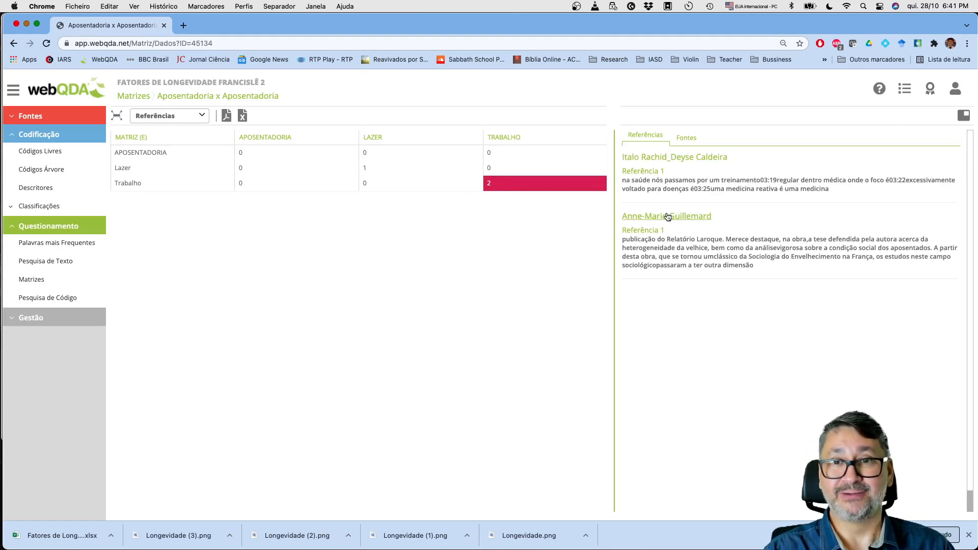
Compare the references in the Lazer–Lazer and Trabalho–Trabalho cells with those where Lazer and Trabalho cross each other
{"action": "left_click", "coordinate": [502, 168]}
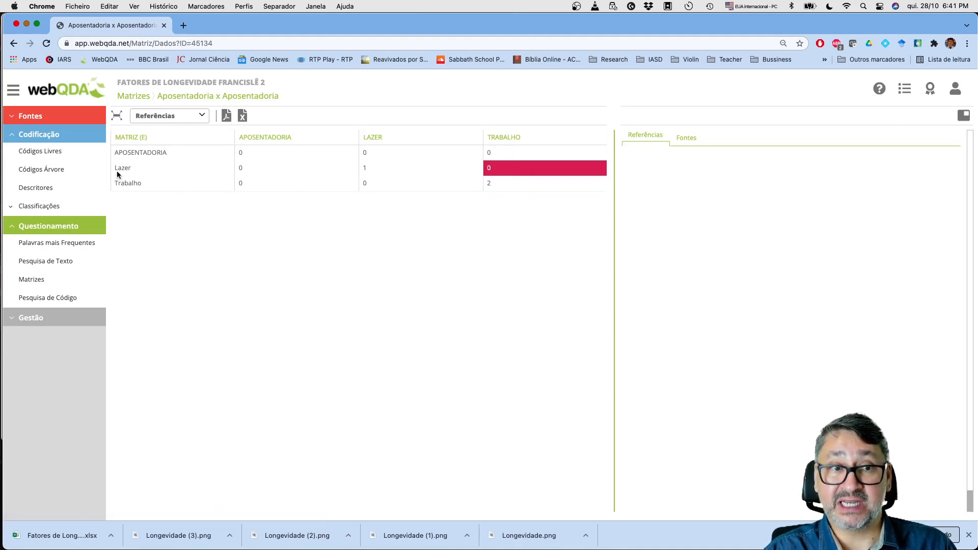
{"action": "left_click", "coordinate": [365, 168]}
{"action": "left_click", "coordinate": [539, 187]}
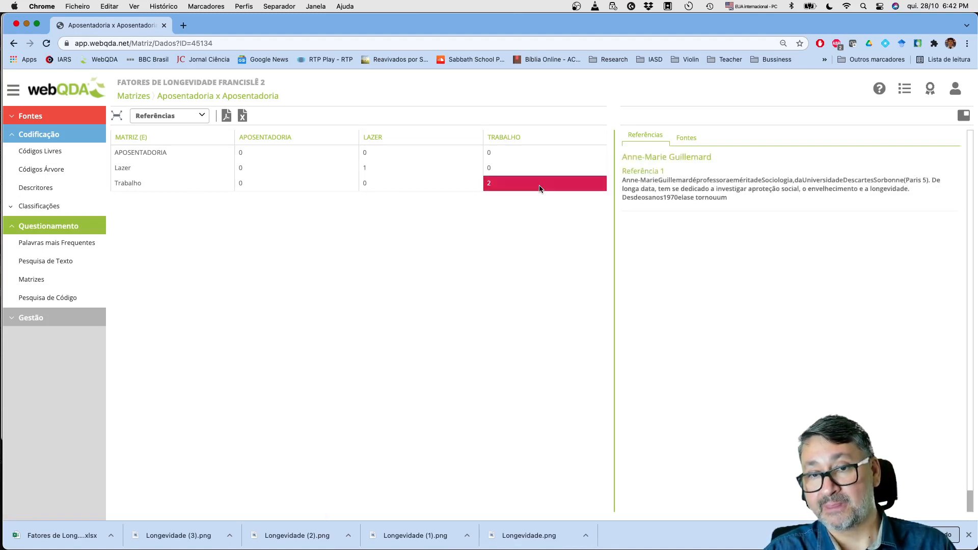
{"action": "left_click", "coordinate": [390, 168]}
{"action": "left_click", "coordinate": [505, 183]}
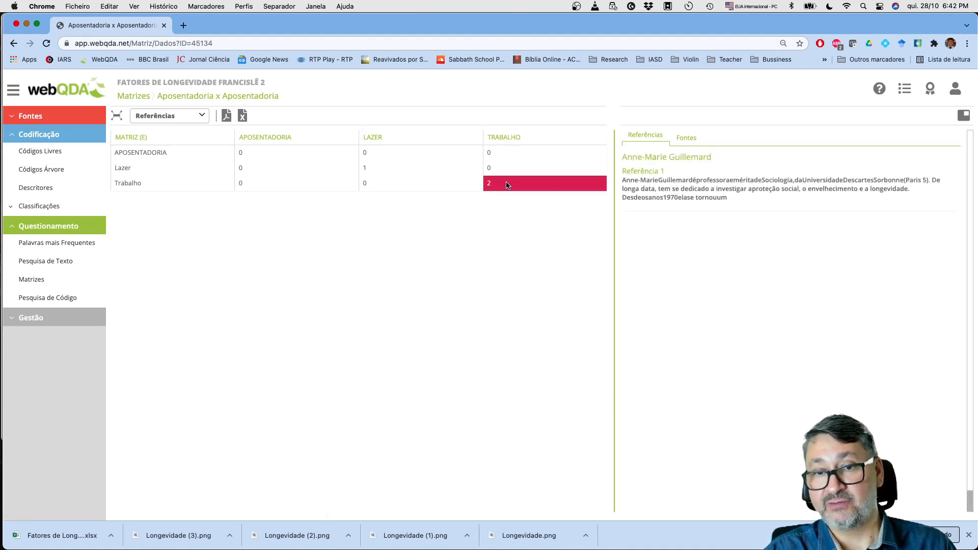
{"action": "left_click", "coordinate": [508, 169]}
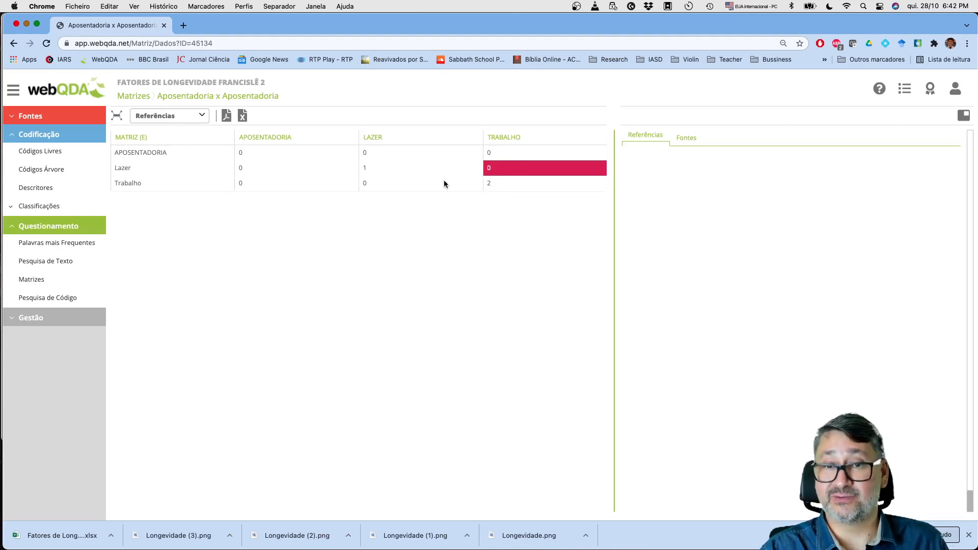
{"action": "left_click", "coordinate": [445, 182]}
{"action": "left_click", "coordinate": [512, 185]}
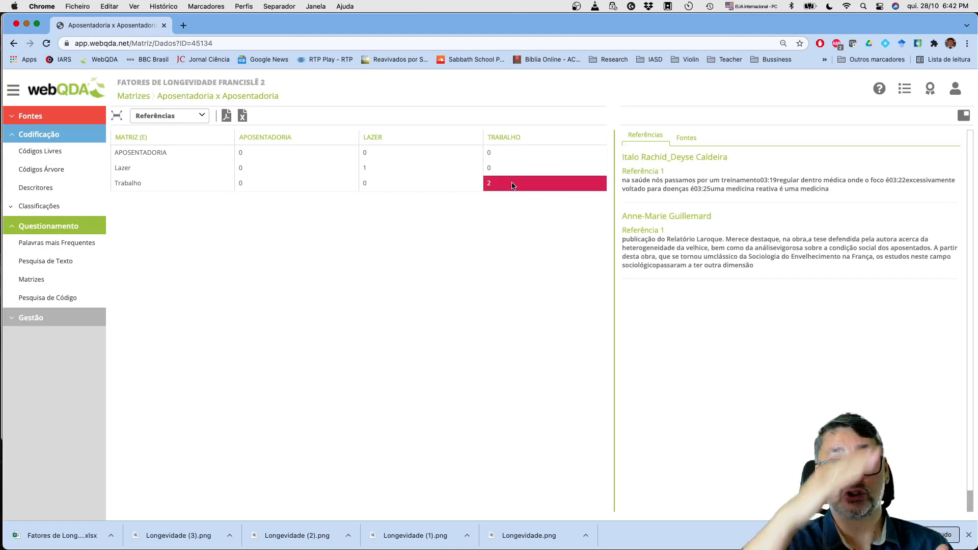
{"action": "left_click", "coordinate": [380, 169]}
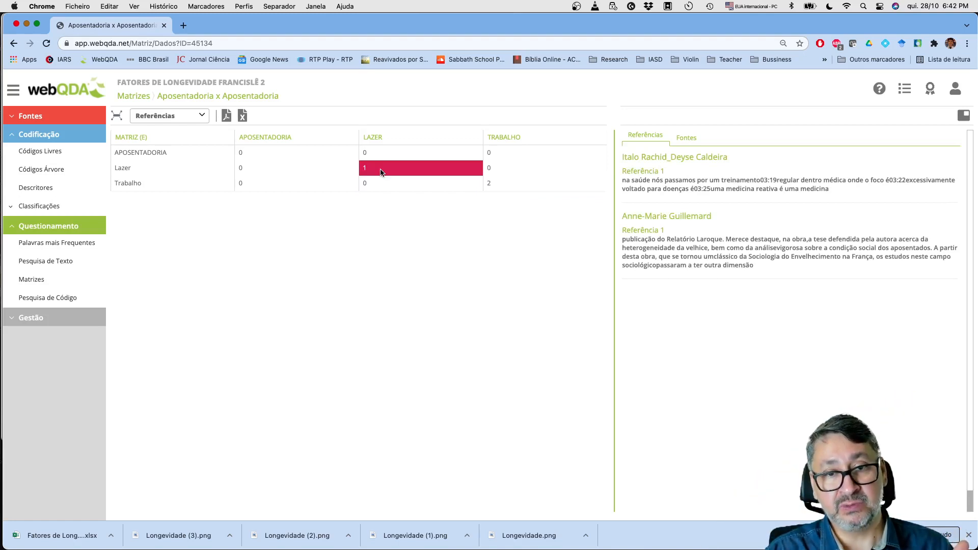
View the matrix counts by Fontes, and switch them to Palavras
{"action": "left_click", "coordinate": [189, 116]}
{"action": "left_click", "coordinate": [164, 144]}
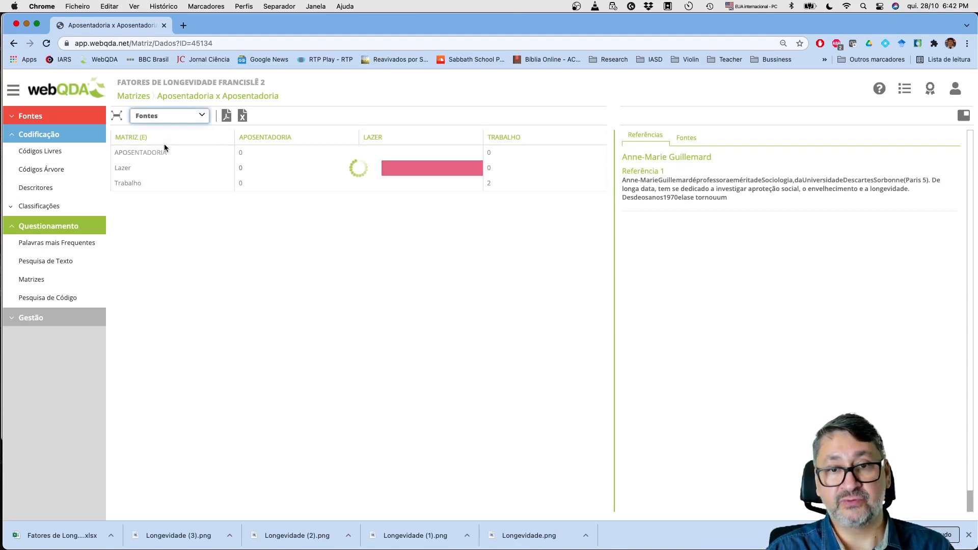
{"action": "left_click", "coordinate": [179, 119]}
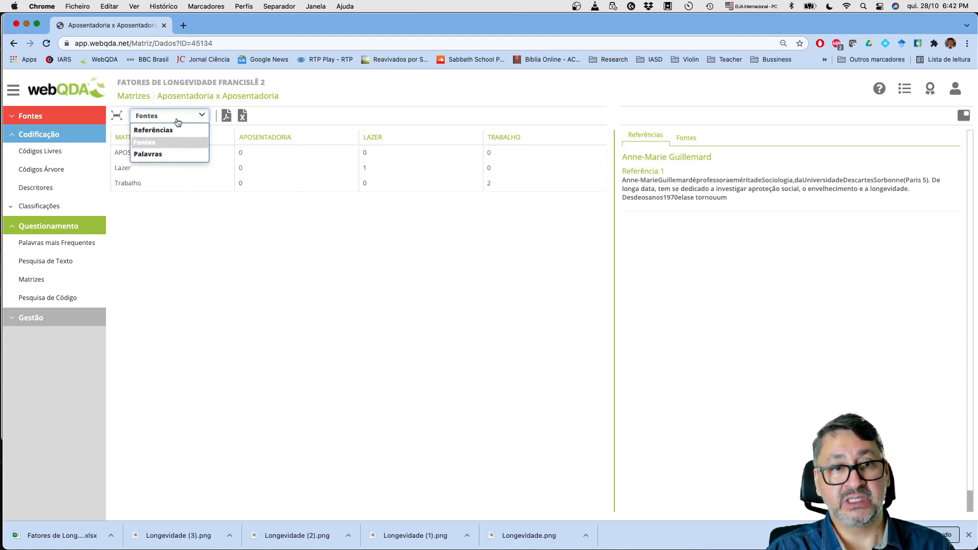
{"action": "left_click", "coordinate": [160, 154]}
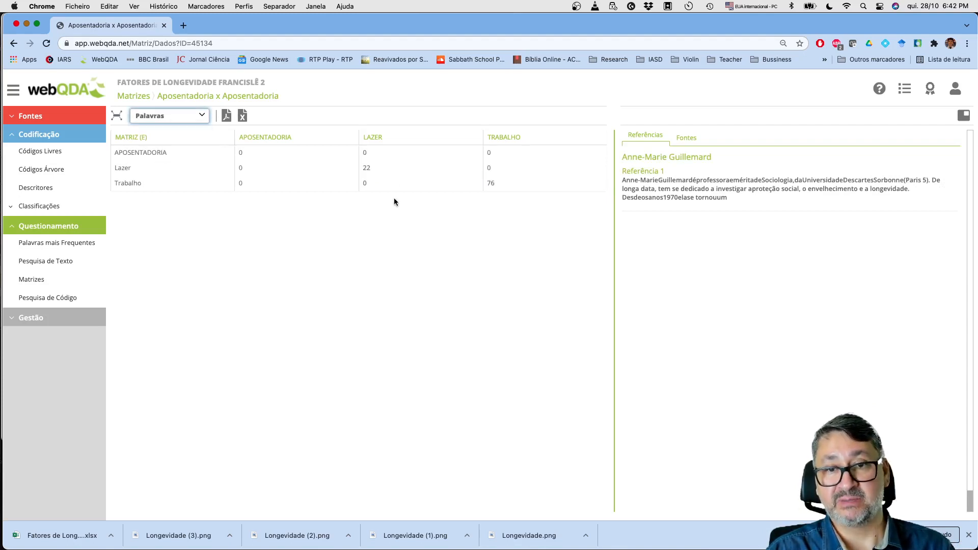
Inspect the references behind the word counts for Lazer–Lazer, Trabalho–Trabalho and the Trabalho–Lazer crossing
{"action": "left_click", "coordinate": [384, 168]}
{"action": "left_click", "coordinate": [500, 184]}
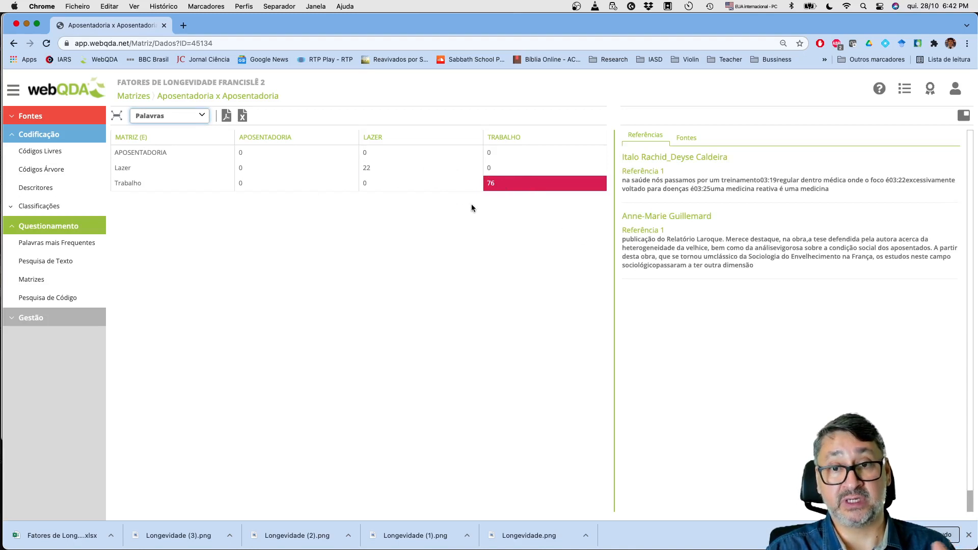
{"action": "left_click", "coordinate": [402, 185]}
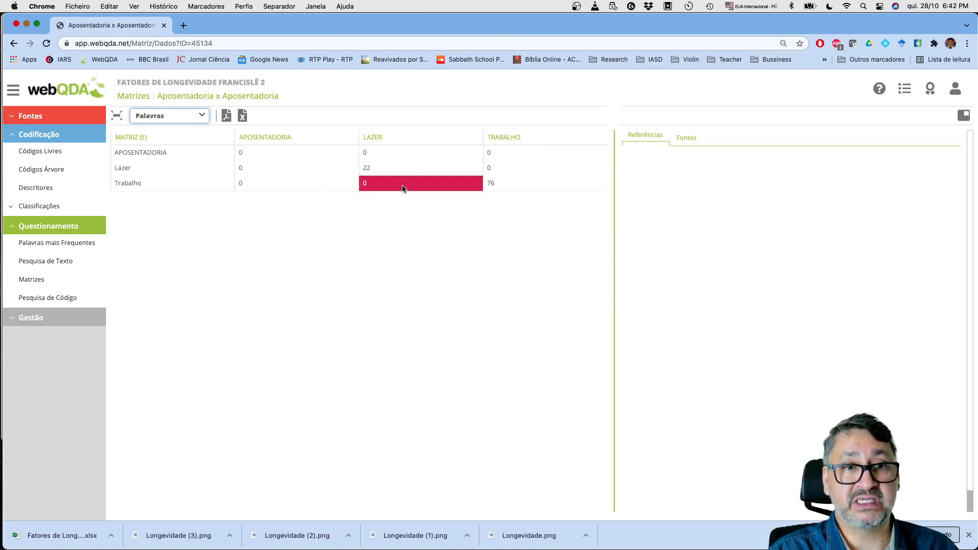
{"action": "left_click", "coordinate": [497, 185]}
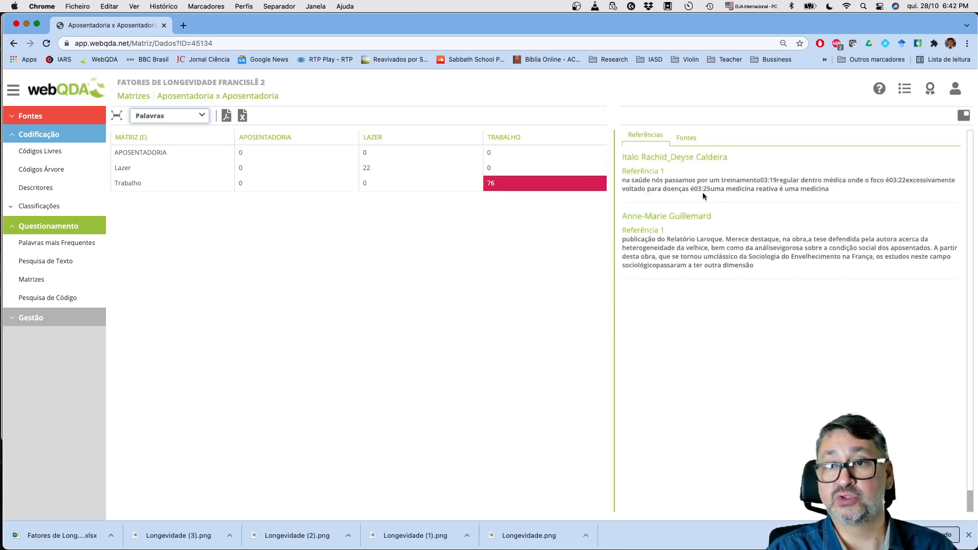